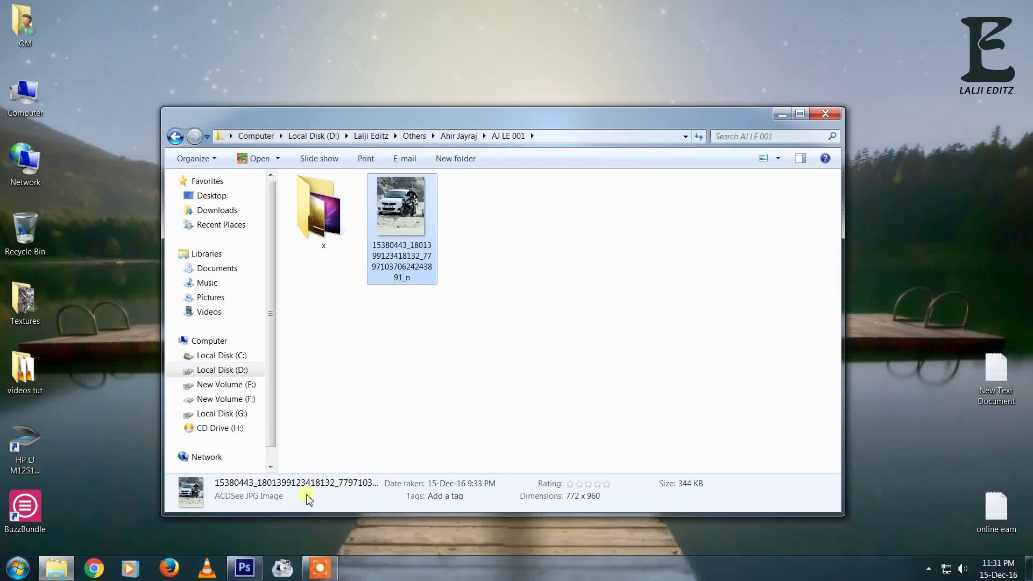
Carry the motorbike JPG from Explorer over to the Photoshop CS6 window
key("alt+Tab")
key("alt+Tab")
key("alt+shift+Tab")
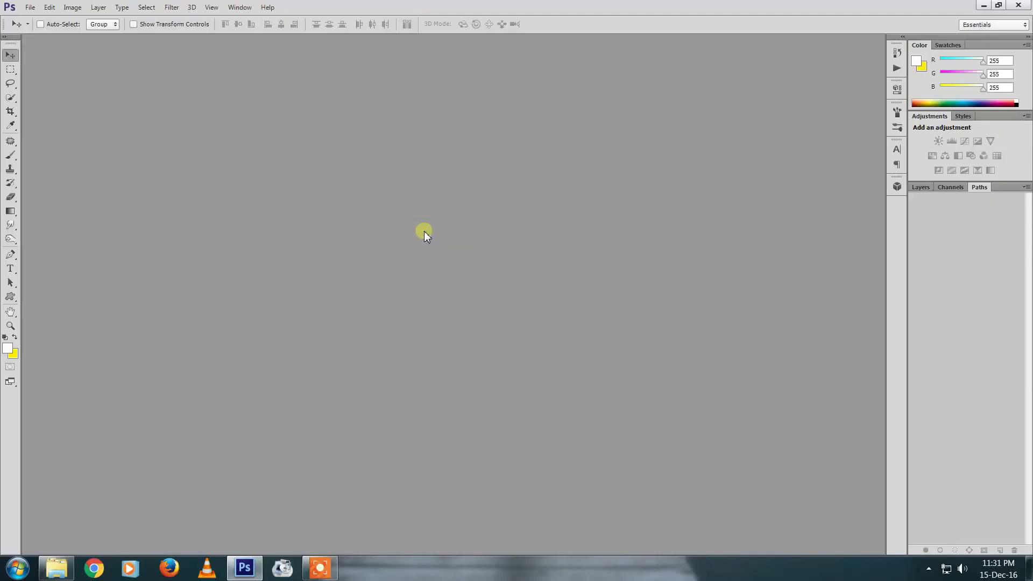
Open the motorbike photo in Photoshop and check it at 100% zoom
left_click_drag(415, 231, 428, 265)
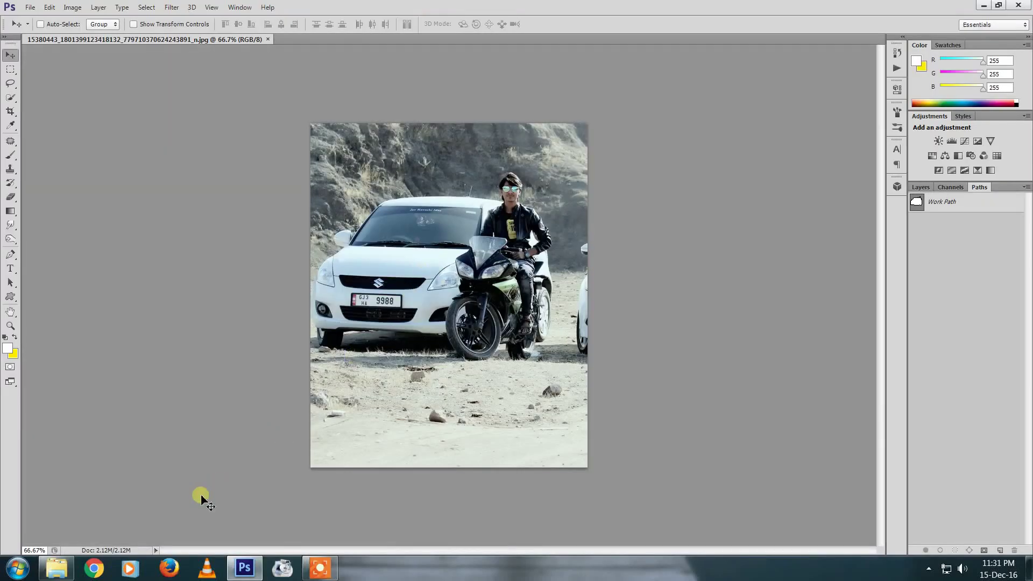
left_click(465, 269, "ctrl+space")
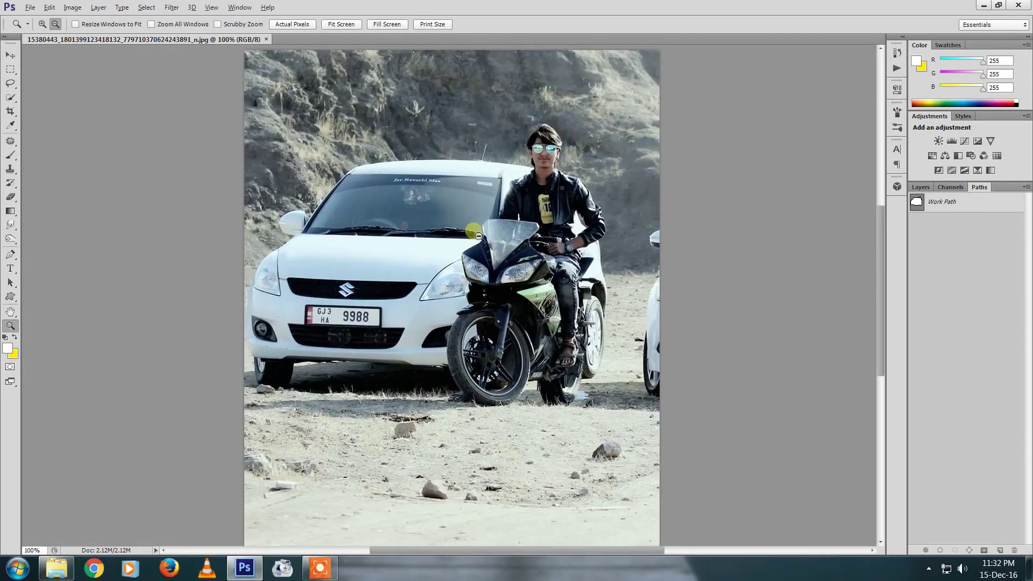
left_click(466, 268, "alt+space")
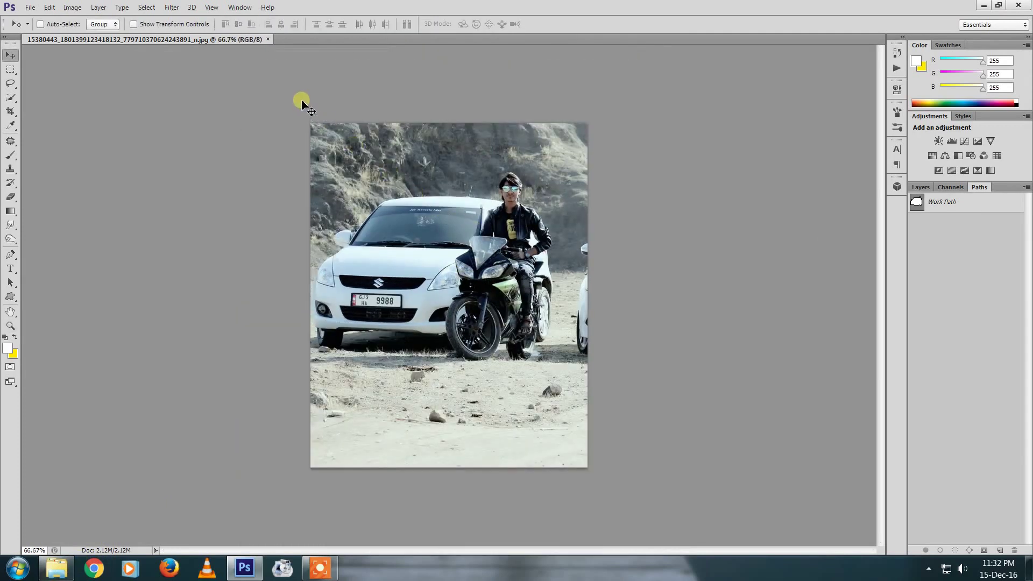
Create a blank 1920 × 1080 px, 300 ppi document and return to the photo
key("ctrl+n")
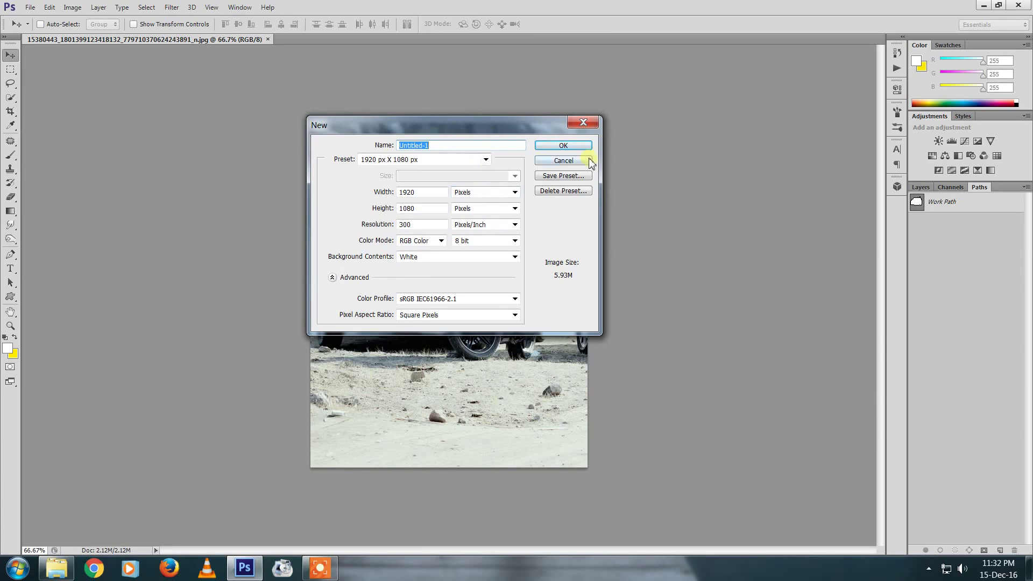
left_click(576, 148)
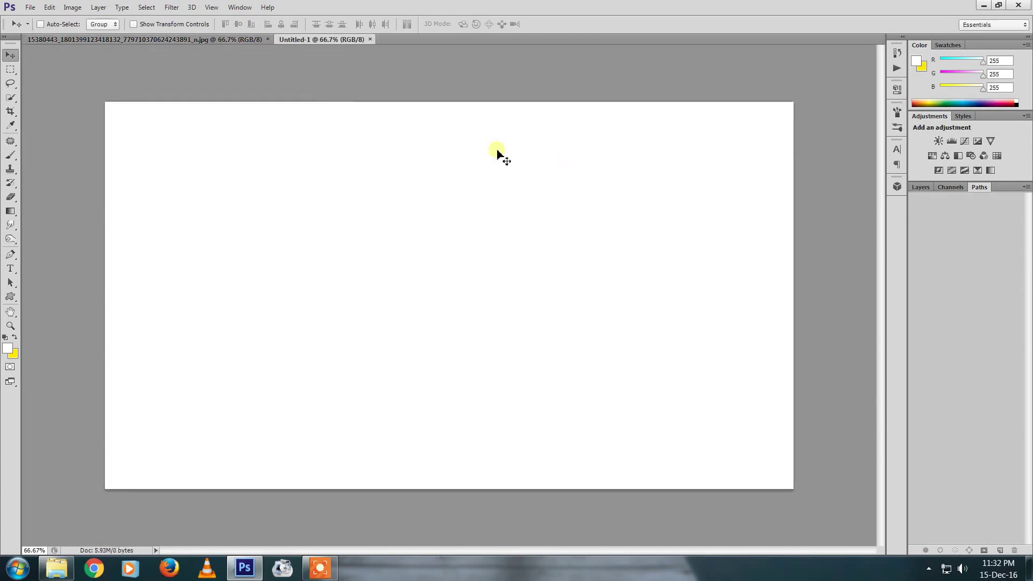
left_click(244, 41)
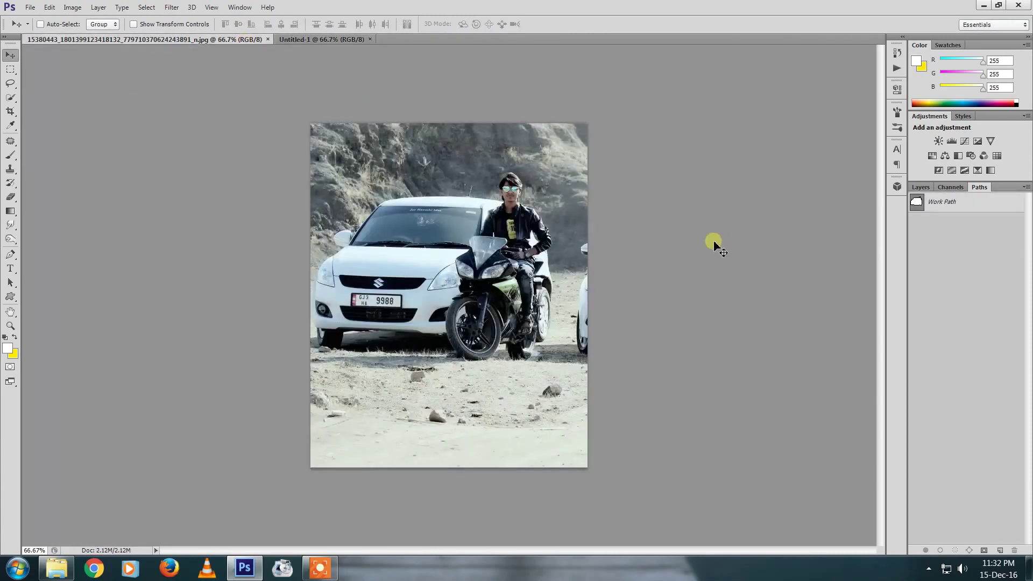
Load the subject's Work Path as a selection; try Free Transform, then cancel it
left_click(923, 191)
left_click(979, 186)
left_click_drag(945, 204, 950, 216)
scroll(602, 217, "up", 1)
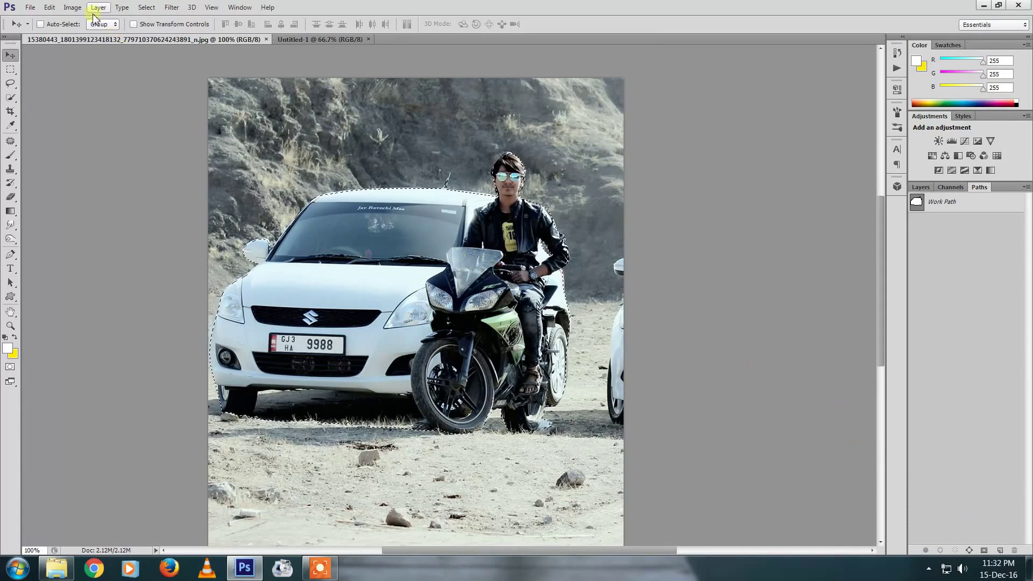
left_click(73, 7)
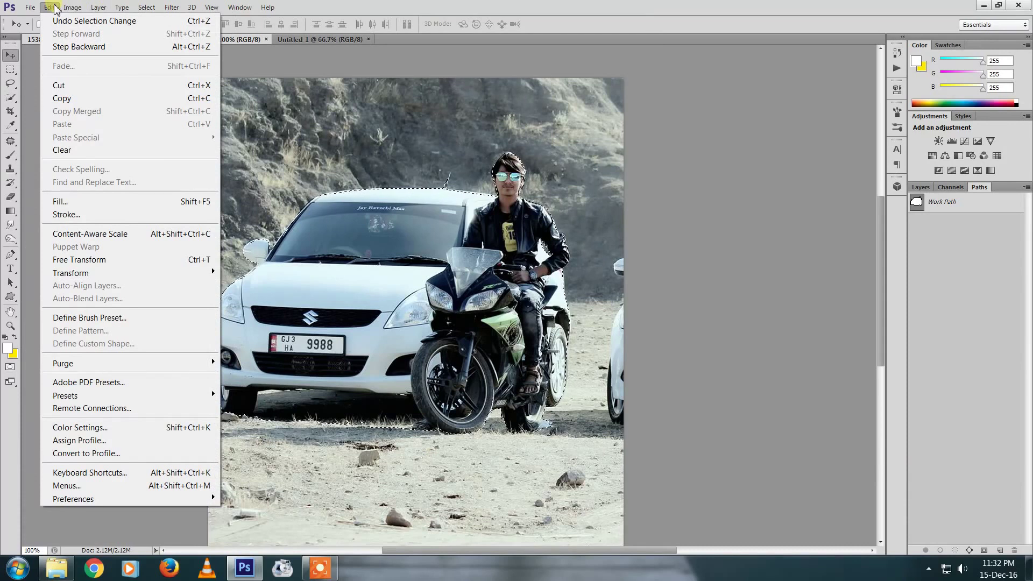
left_click(122, 260)
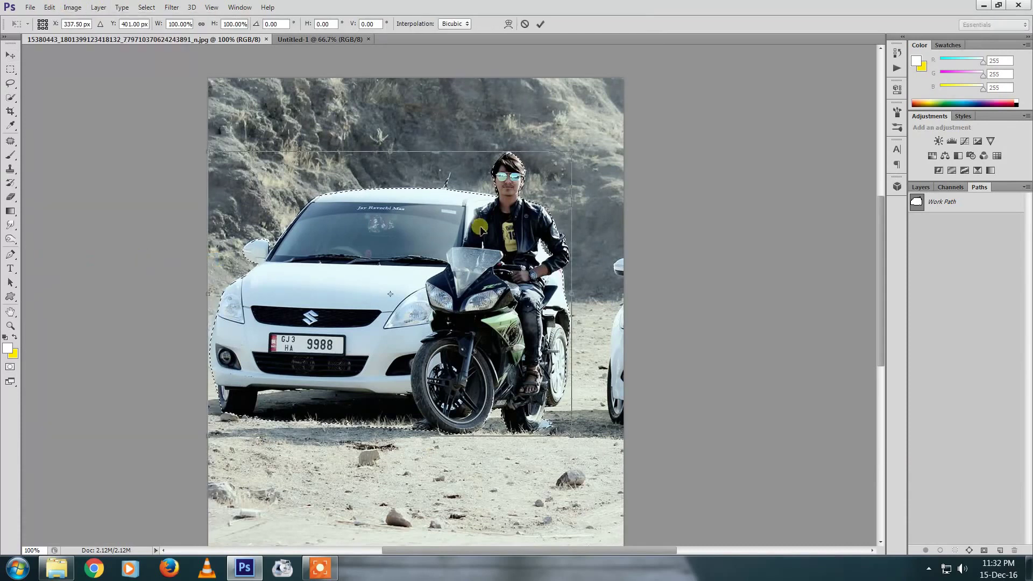
key("Escape")
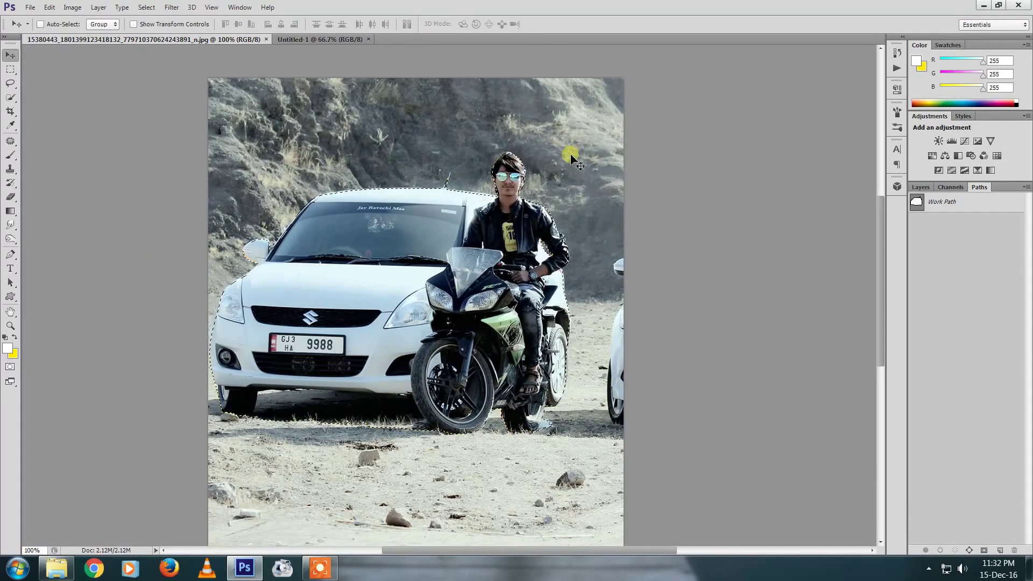
Copy the car, bike and rider to Layer 1, then select it with the Background
key("ctrl+j")
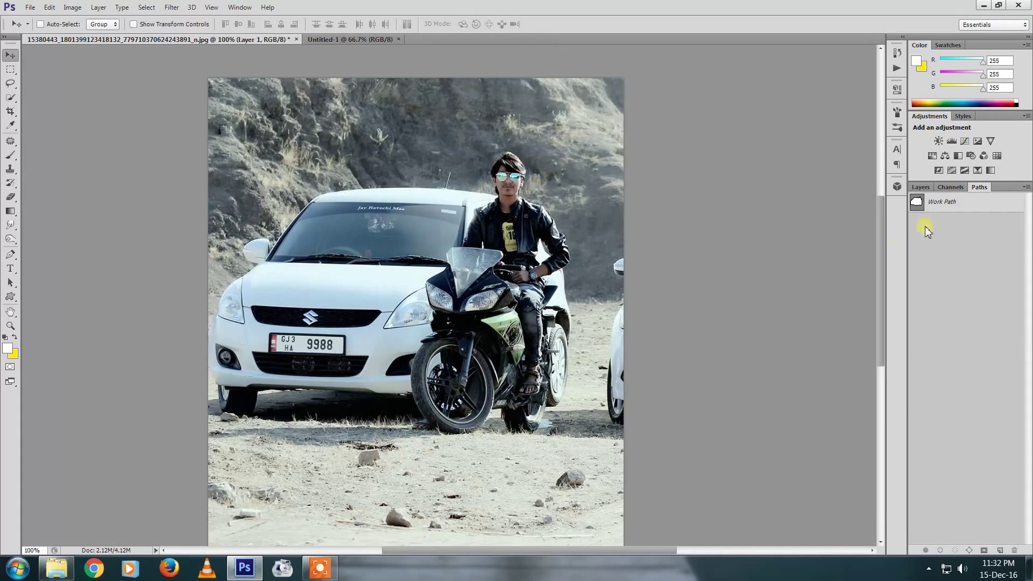
left_click(920, 188)
left_click(962, 268, "shift")
Drag Layer 1 and Background into Untitled-1, try enlarging them, then undo
mouse_move(703, 276)
left_mouse_down()
mouse_move(325, 50)
mouse_move(550, 283)
mouse_move(496, 322)
left_mouse_up()
key("ctrl+t")
mouse_move(605, 155)
left_mouse_down()
mouse_move(750, 81)
mouse_move(814, 99)
left_mouse_up()
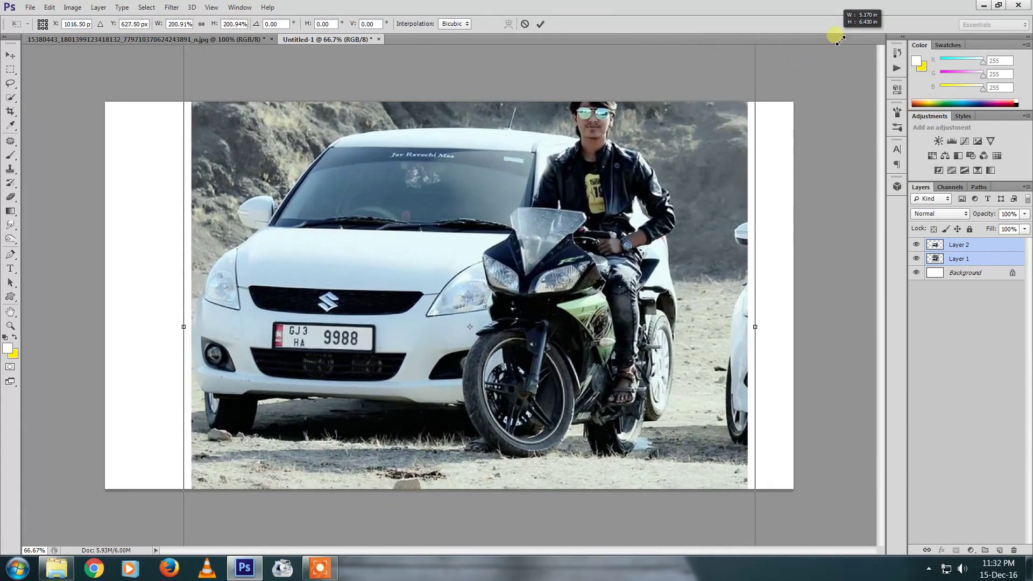
left_click_drag(690, 193, 693, 253)
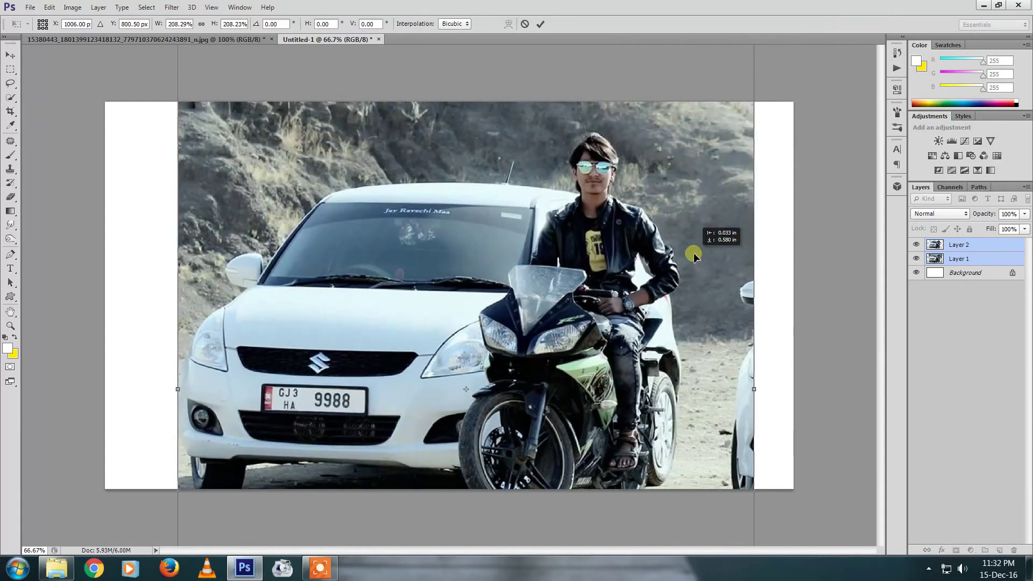
key("Return")
key("ctrl+z")
Rescale the photo layers to about 152% and place them along the canvas's right half
key("ctrl+t")
left_click_drag(607, 154, 705, 91)
left_click_drag(629, 134, 780, 157)
left_click_drag(816, 101, 829, 95)
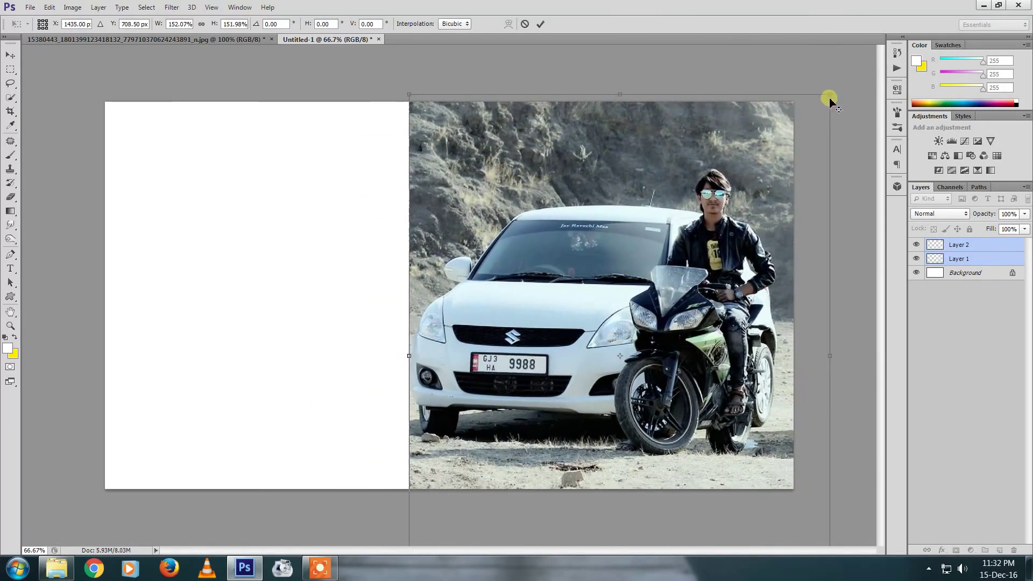
left_click_drag(799, 156, 806, 166)
key("Return")
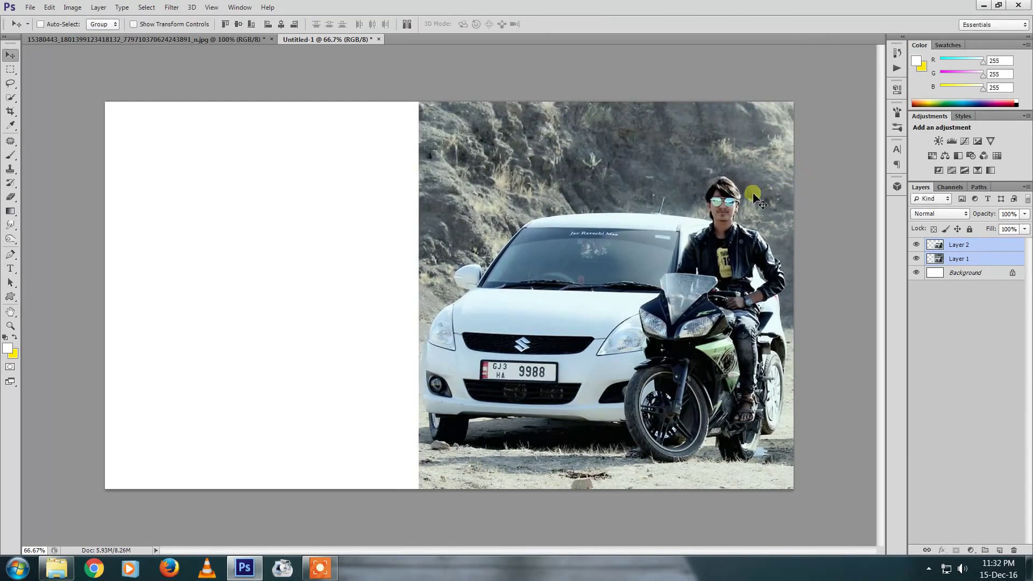
key("alt+i")
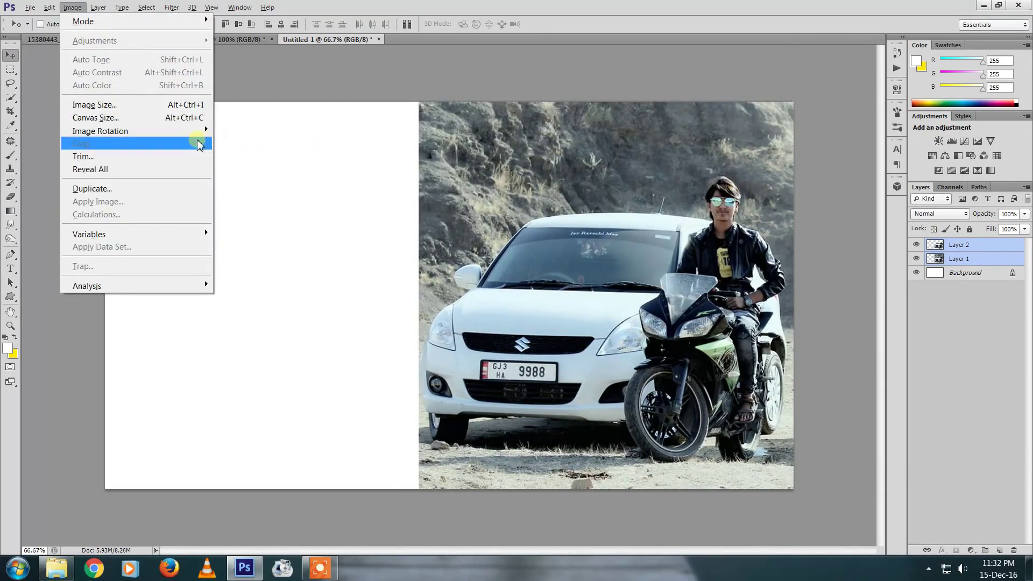
Narrow the canvas to 3.5 inches wide and shift the photo left to fill it
key("alt+ctrl+c")
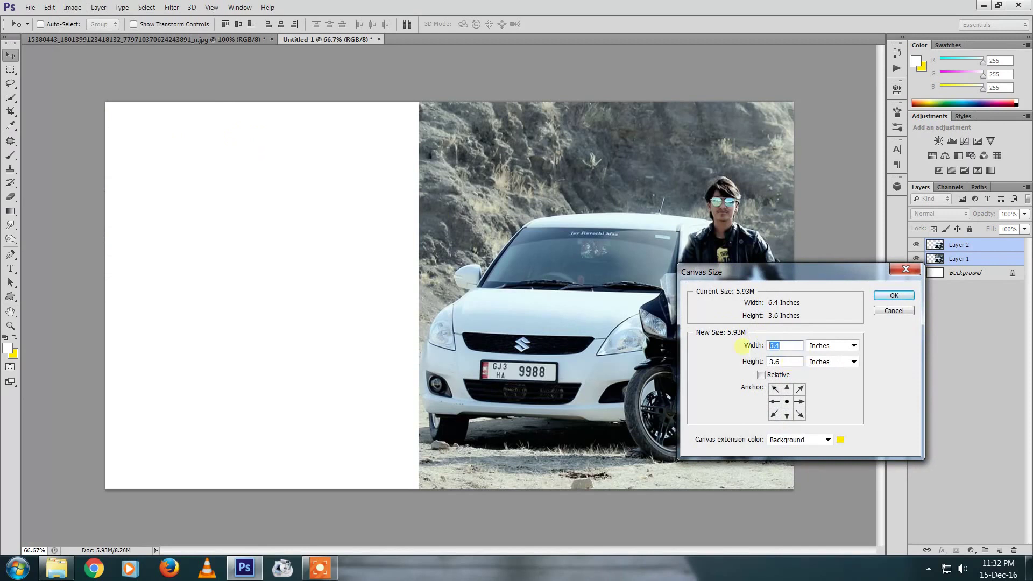
type("5")
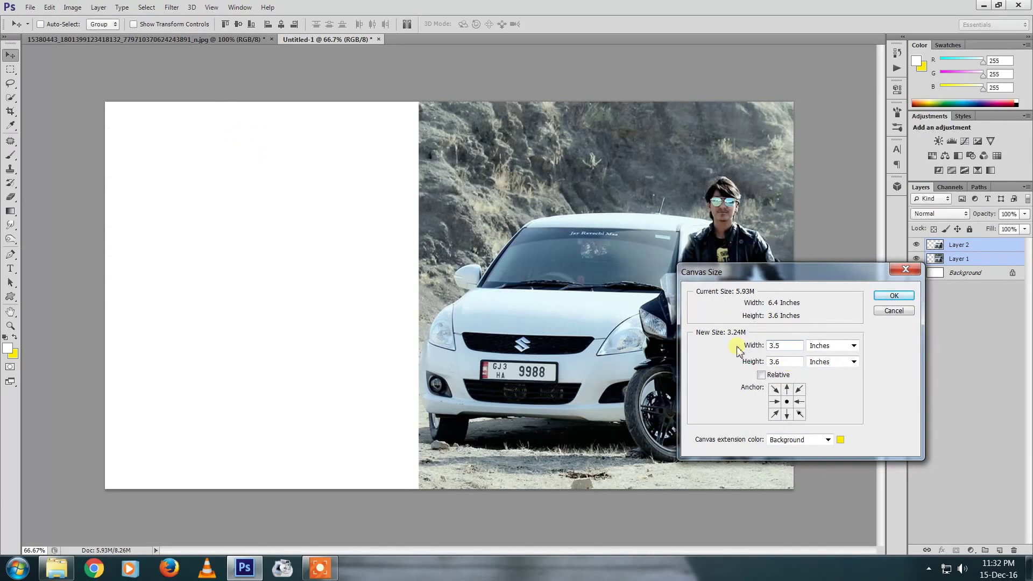
key("Return")
key("Return")
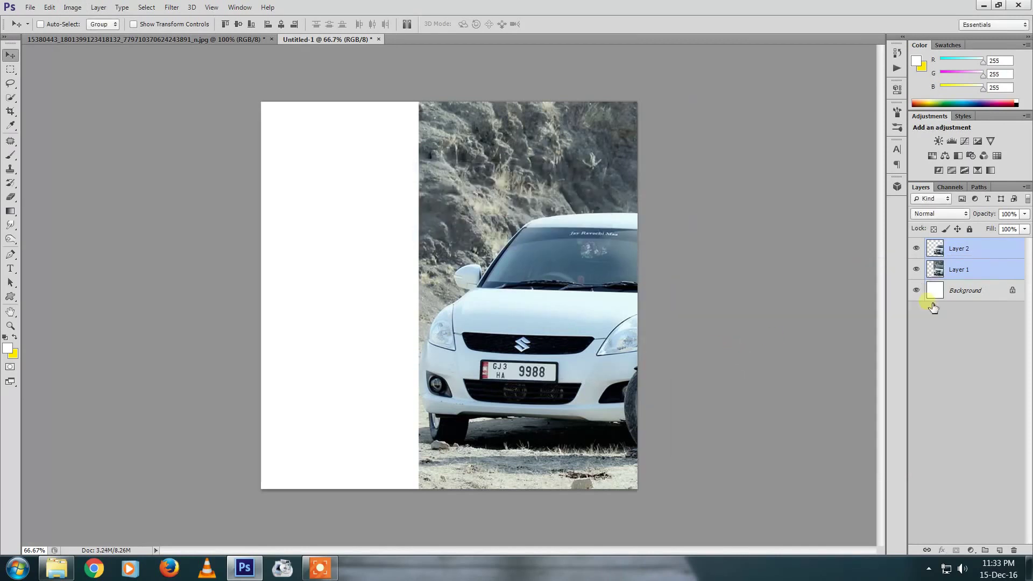
left_click_drag(536, 259, 378, 259)
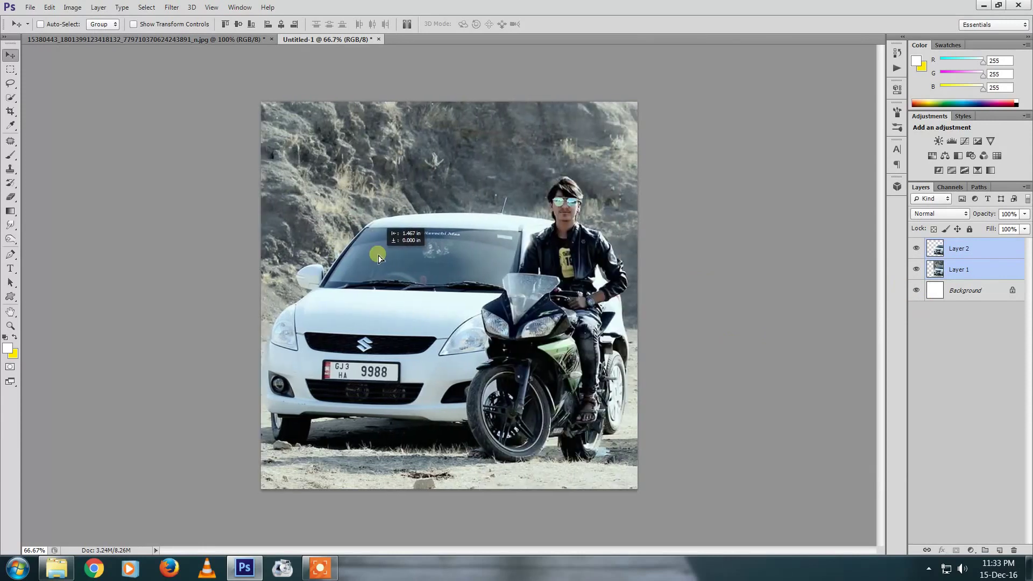
key("z")
left_click(566, 261)
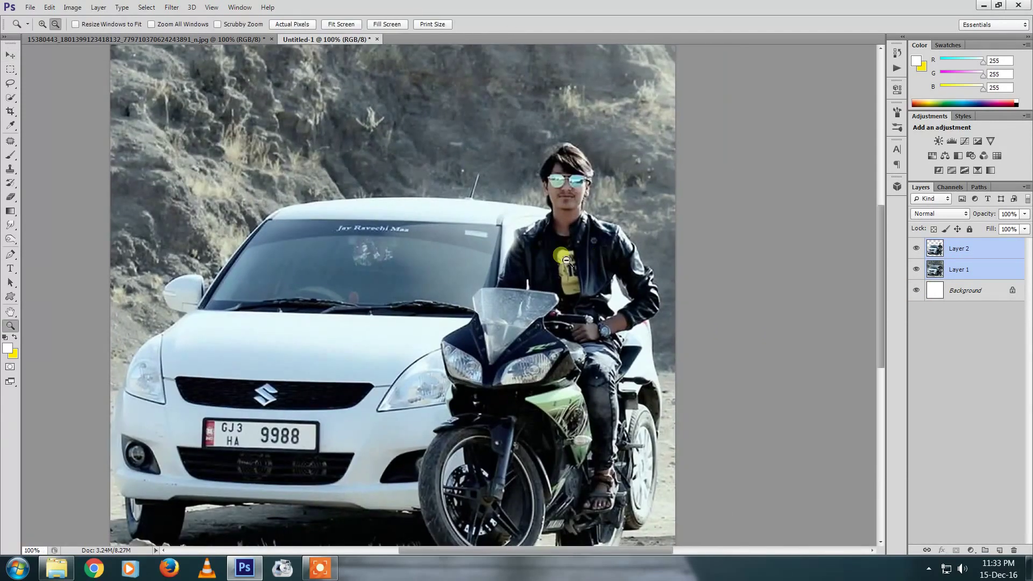
left_click(566, 261, "alt")
key("v")
Make Layer 2 the working layer from the canvas right-click layer list
left_click(972, 270)
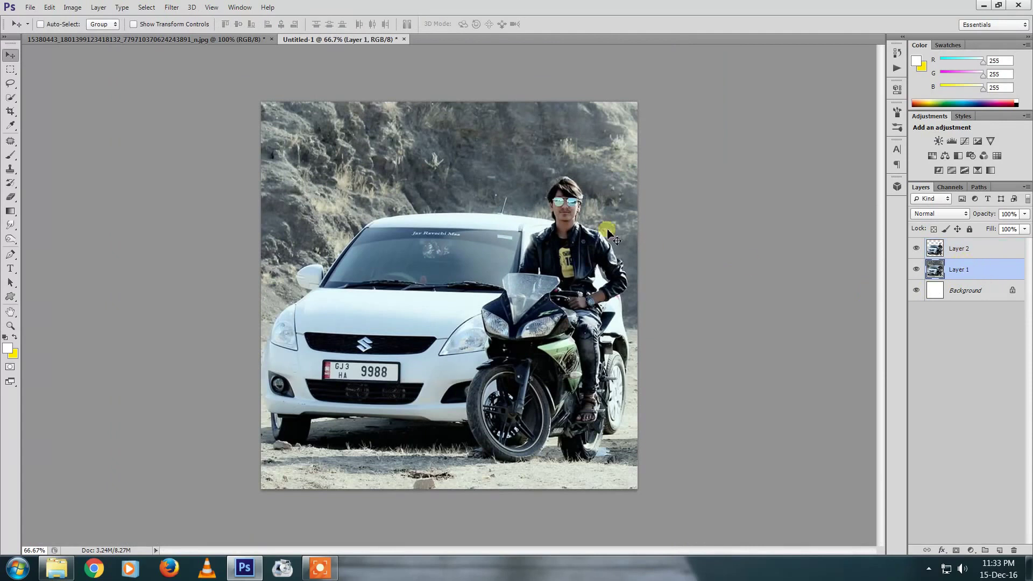
right_click(573, 240)
left_click(592, 249)
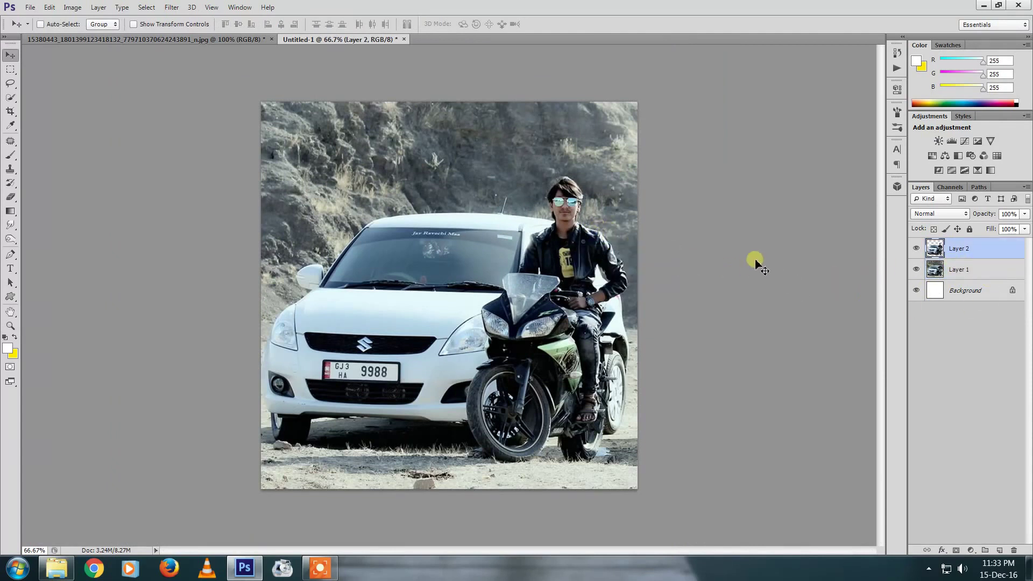
left_click(72, 7)
mouse_move(94, 40)
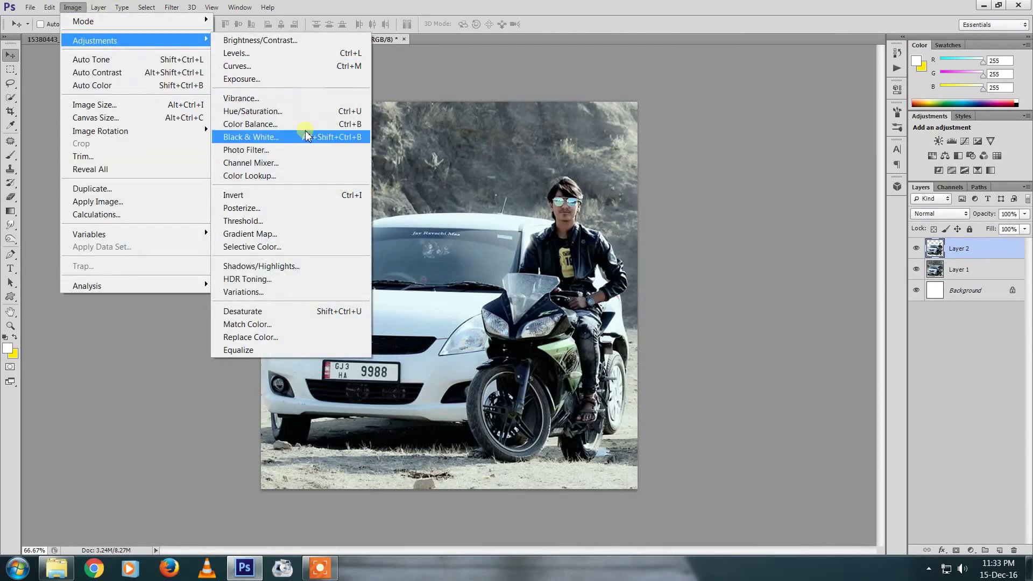
Brighten Layer 2 with Levels: white input about 247, midtones and black input raised
left_click(299, 52)
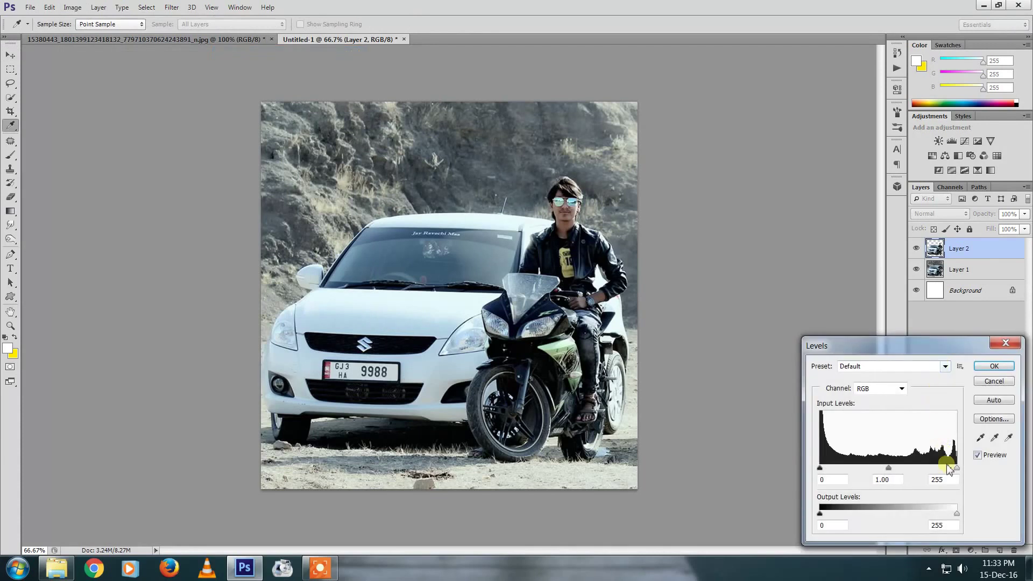
left_click_drag(956, 471, 946, 471)
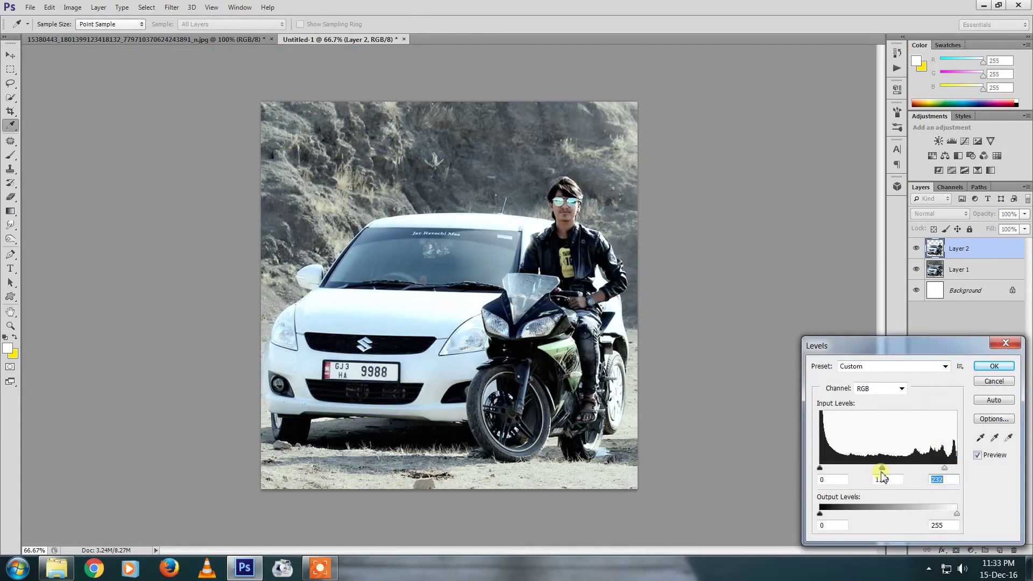
left_click_drag(881, 473, 875, 470)
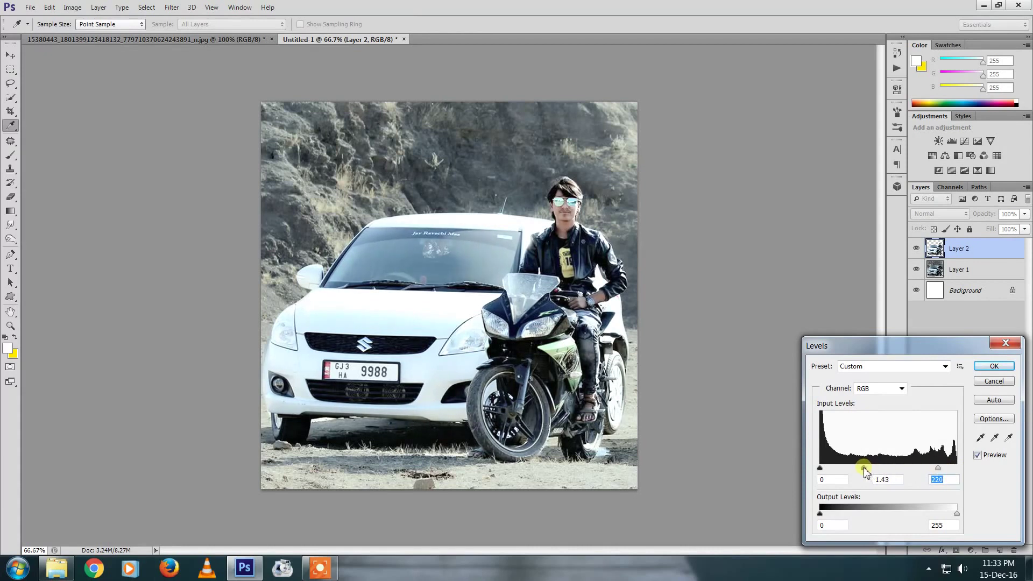
key("Return")
key("ctrl+l")
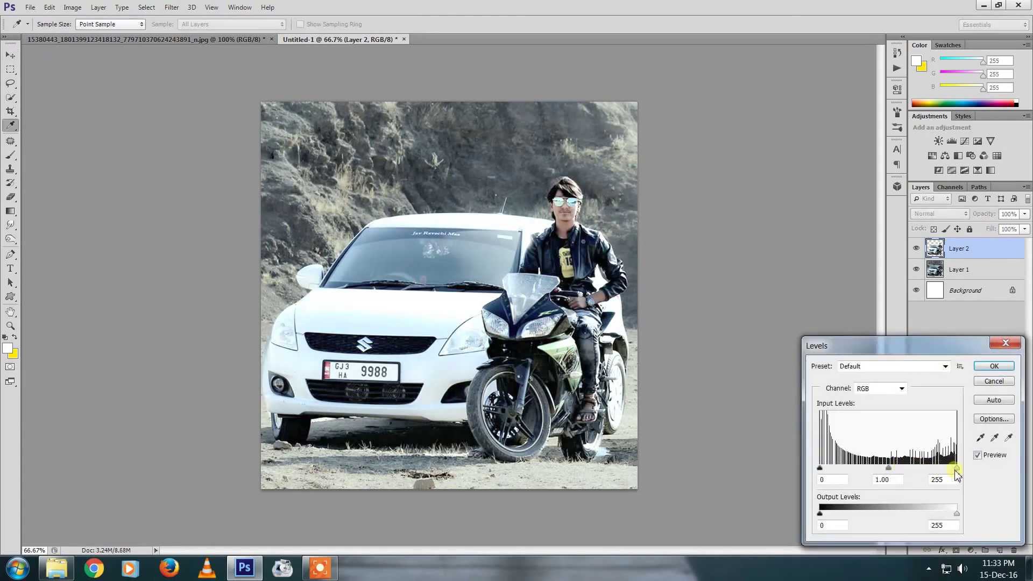
left_click_drag(884, 471, 831, 468)
Paint over the rider's face at 11% opacity using brush colour sampled from his skin
key("Return")
key("z")
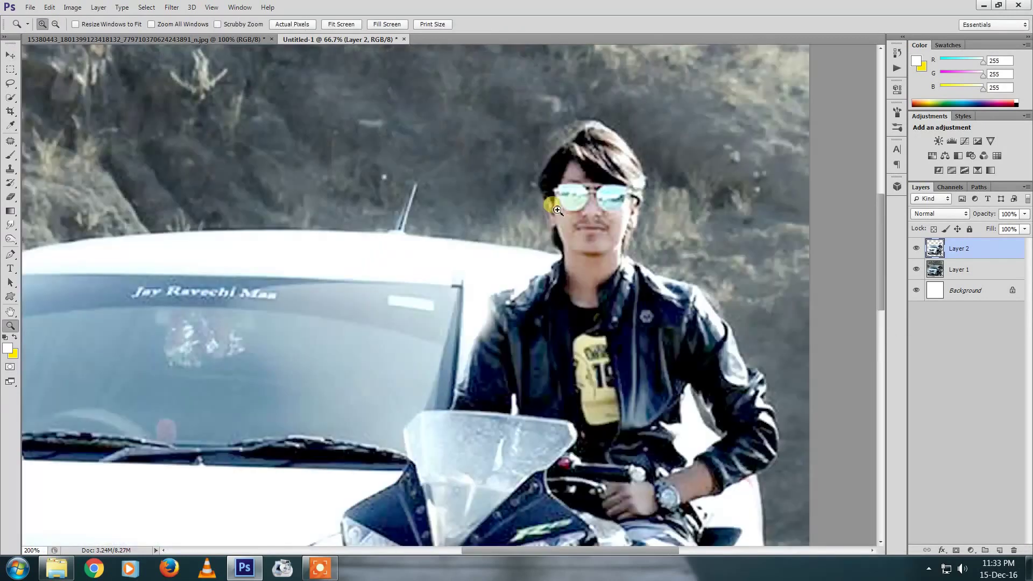
scroll(560, 202, "up", 2)
scroll(606, 248, "up", 1)
scroll(606, 249, "down", 1)
key("b")
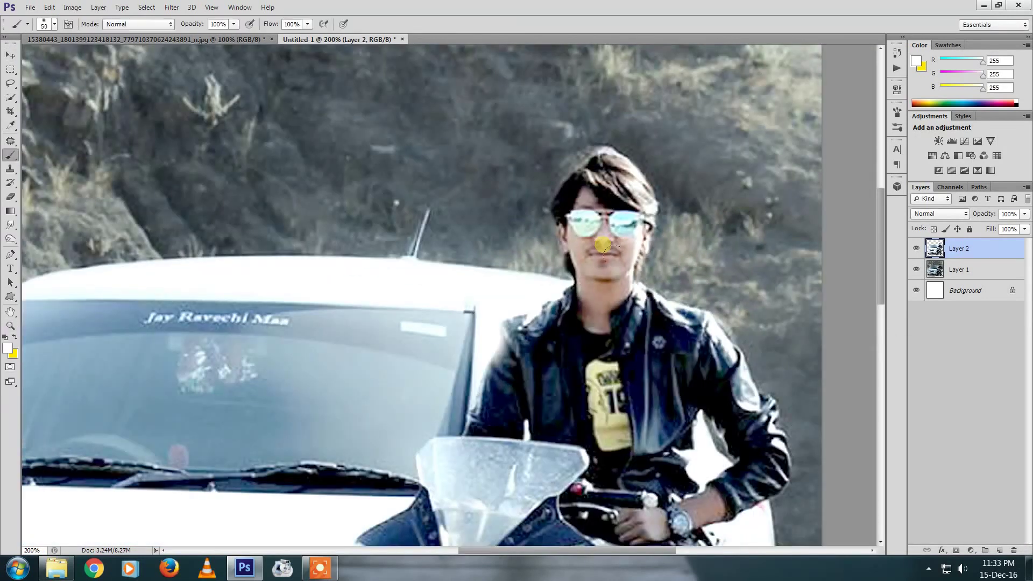
left_click(583, 254, "alt")
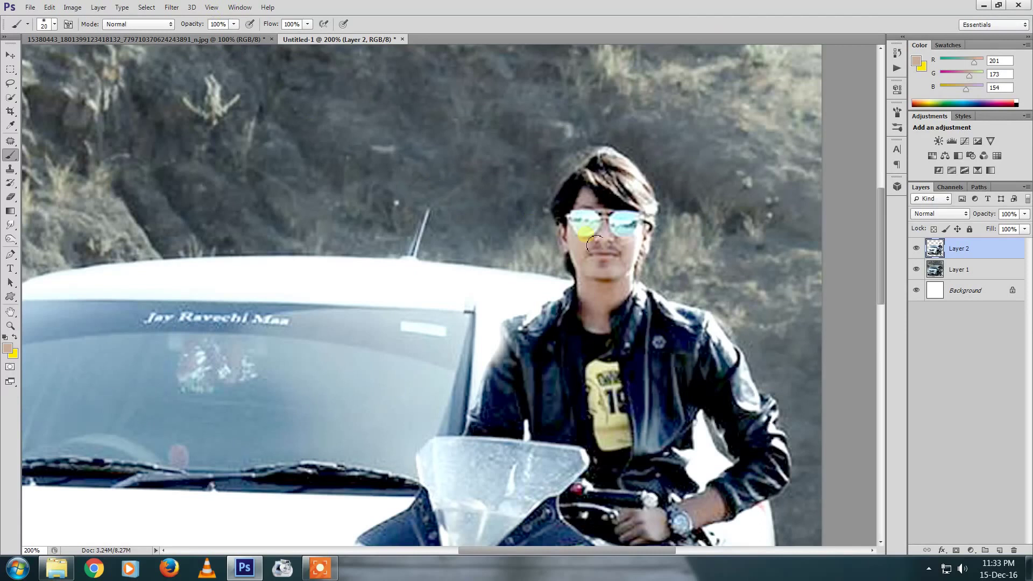
type("11")
left_click(590, 257, "alt")
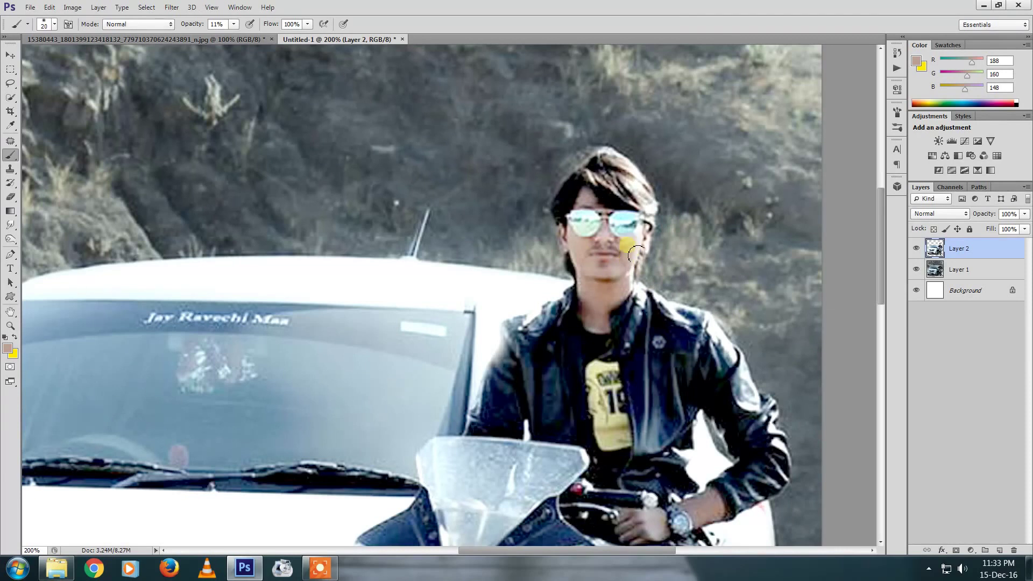
left_click(602, 212, "alt")
key("i")
key("ctrl+minus")
key("ctrl+minus")
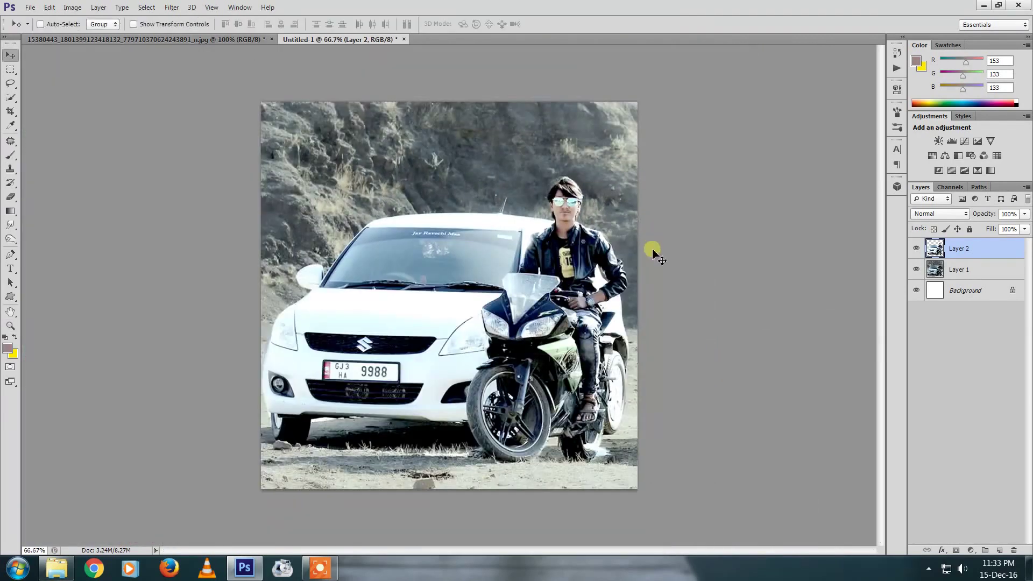
Apply another Levels tweak and make Layer 1 active after trying the Dodge tool
key("ctrl+l")
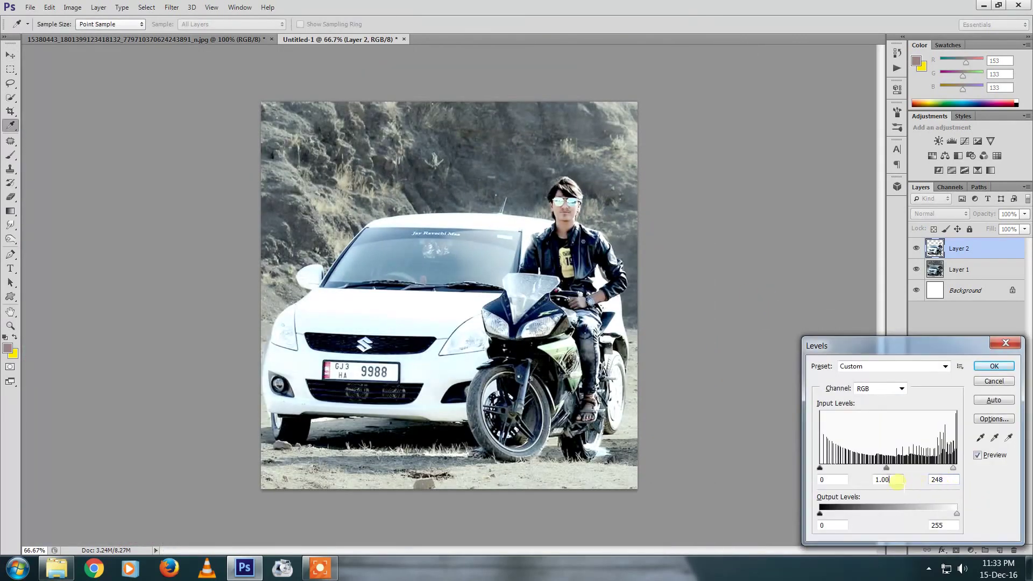
key("Return")
key("v")
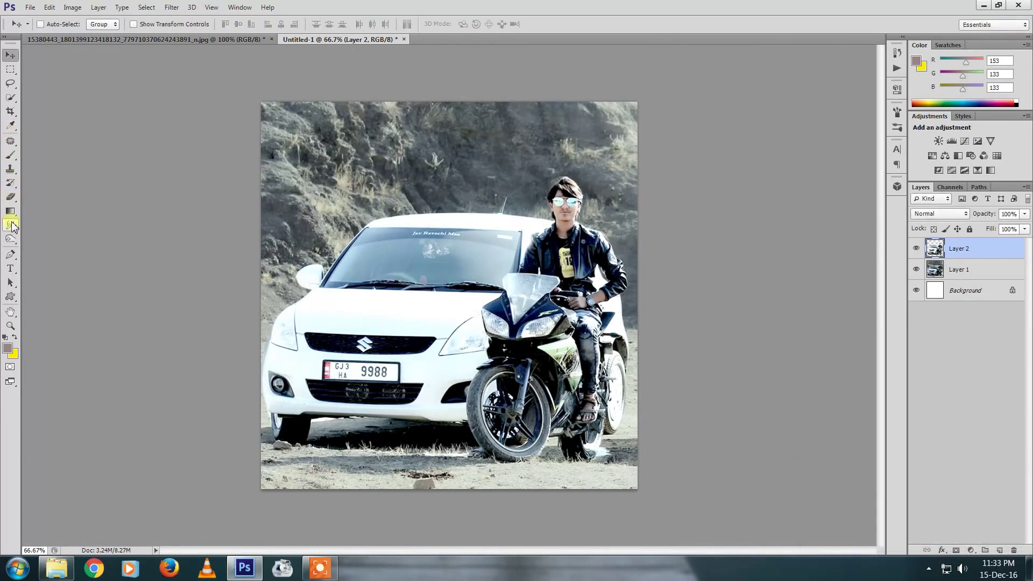
left_click(10, 239)
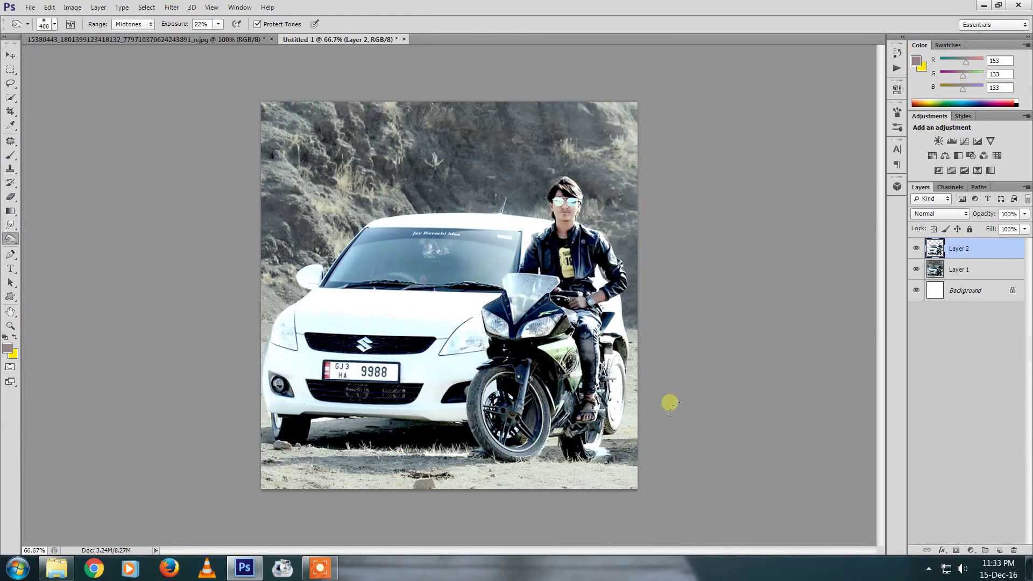
key("v")
left_click(986, 267)
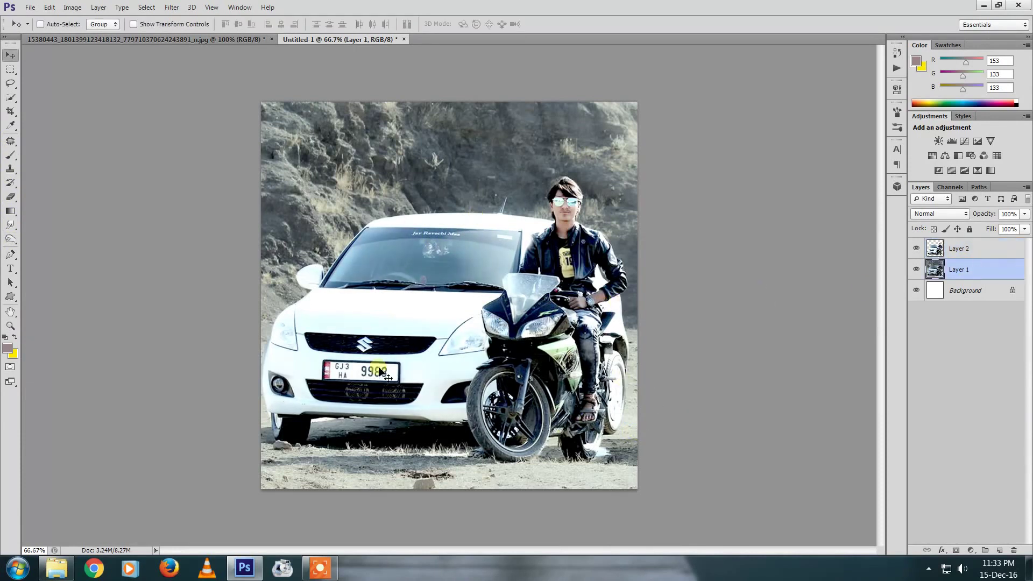
Open abstract_widescreen_wallpaper_by_webcruiser.jpg from Windows Explorer in Photoshop
left_click(56, 568)
double_click(334, 225)
double_click(404, 202)
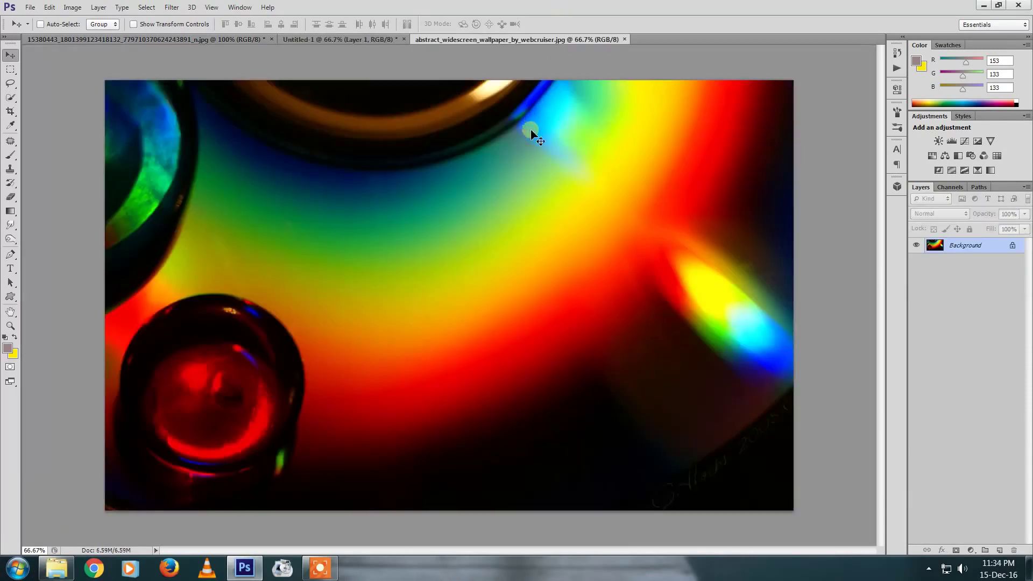
Select and copy the whole rainbow wallpaper, then close its document
left_click(48, 8)
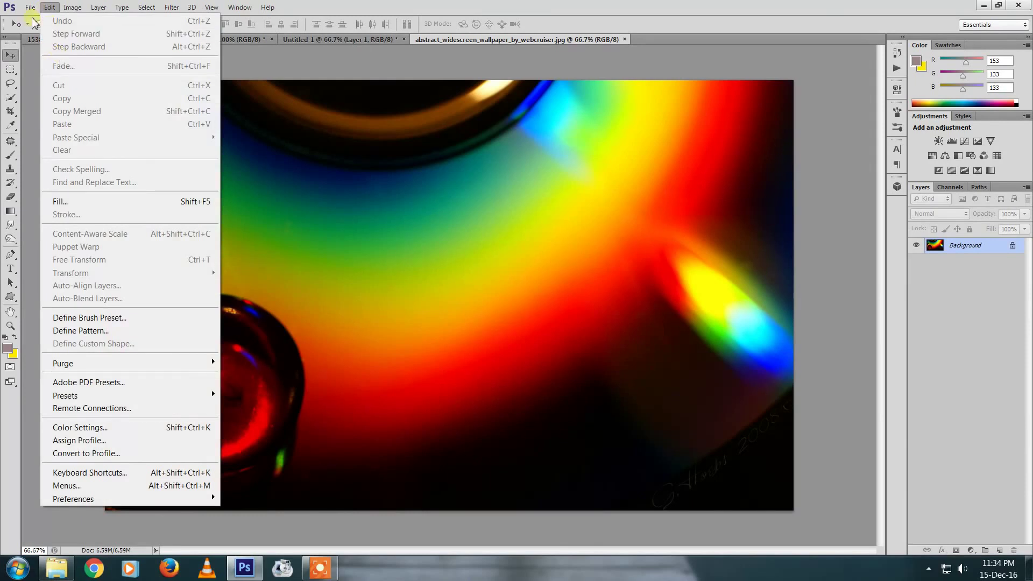
left_click(343, 183)
left_click(9, 69)
left_click_drag(68, 57, 837, 530)
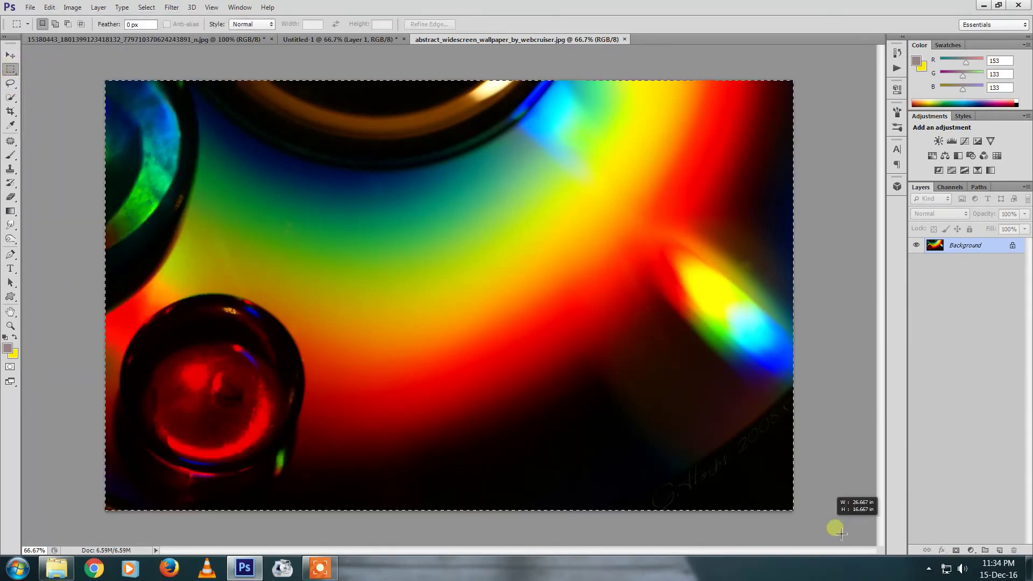
left_click(50, 7)
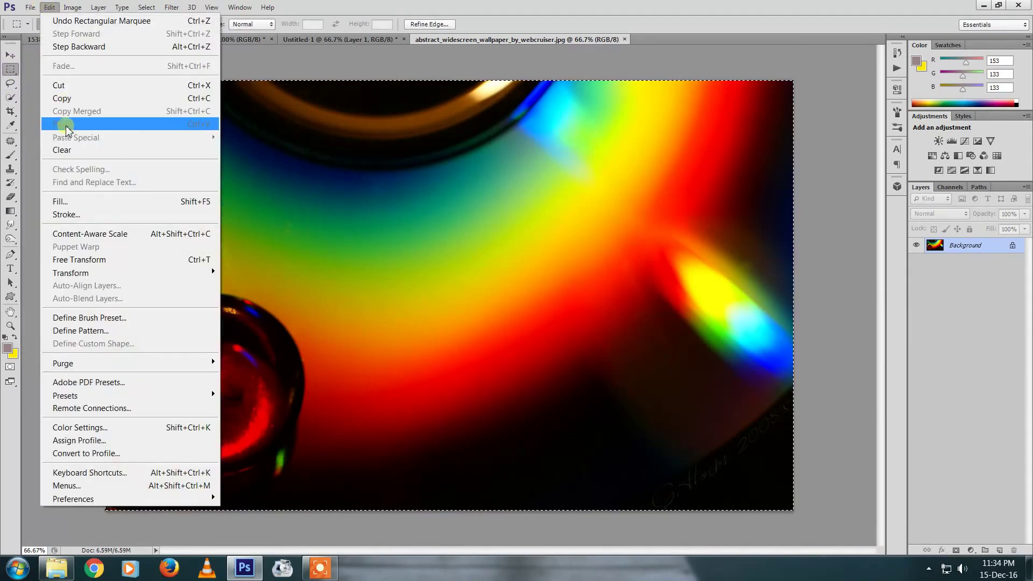
left_click(593, 58)
left_click(623, 39)
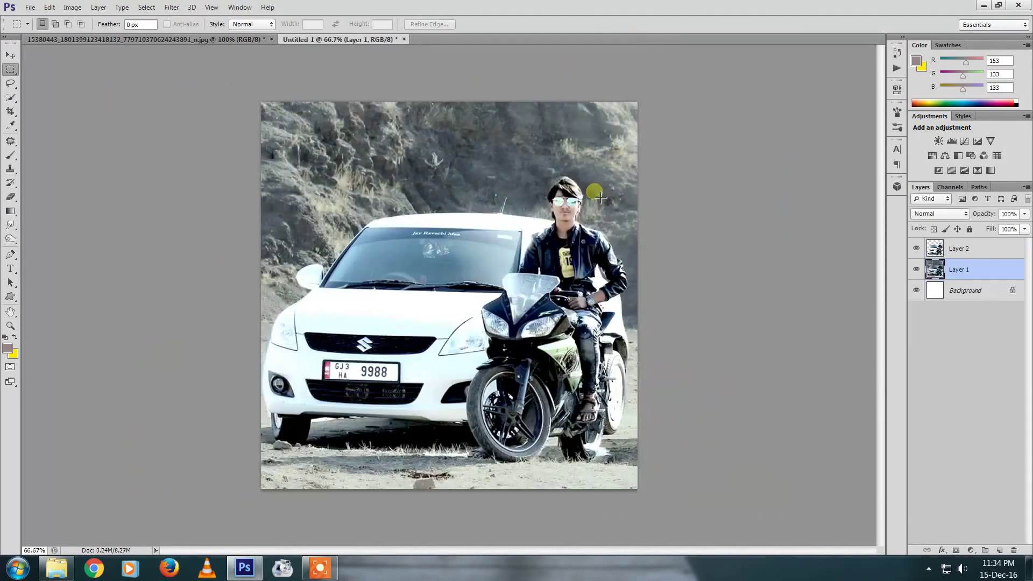
Paste the wallpaper into Untitled-1 as Layer 3, moved and shrunk to fit the square
key("v")
key("ctrl+v")
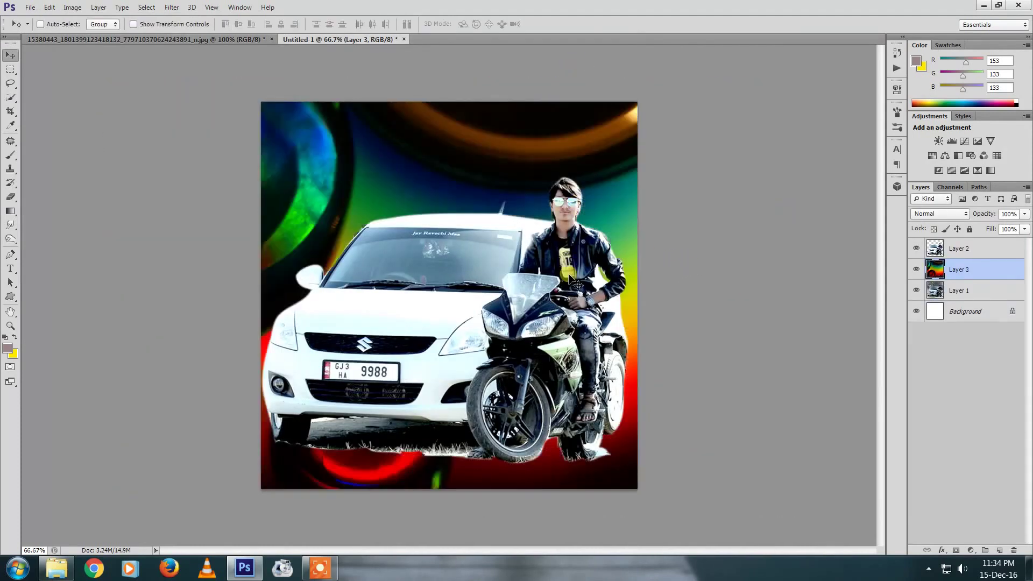
key("ctrl+t")
left_click_drag(571, 243, 358, 222)
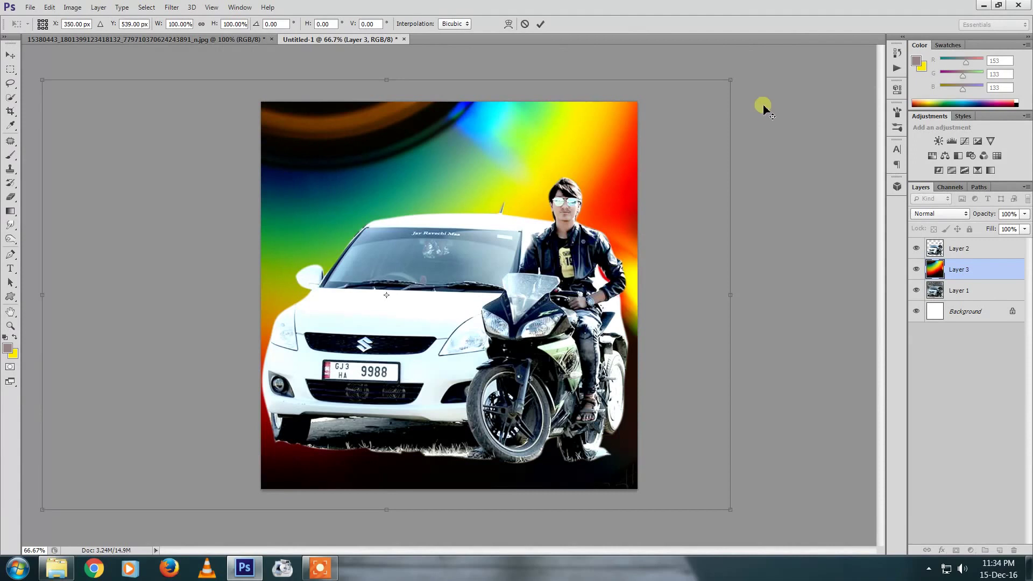
left_click_drag(730, 80, 701, 97)
key("Return")
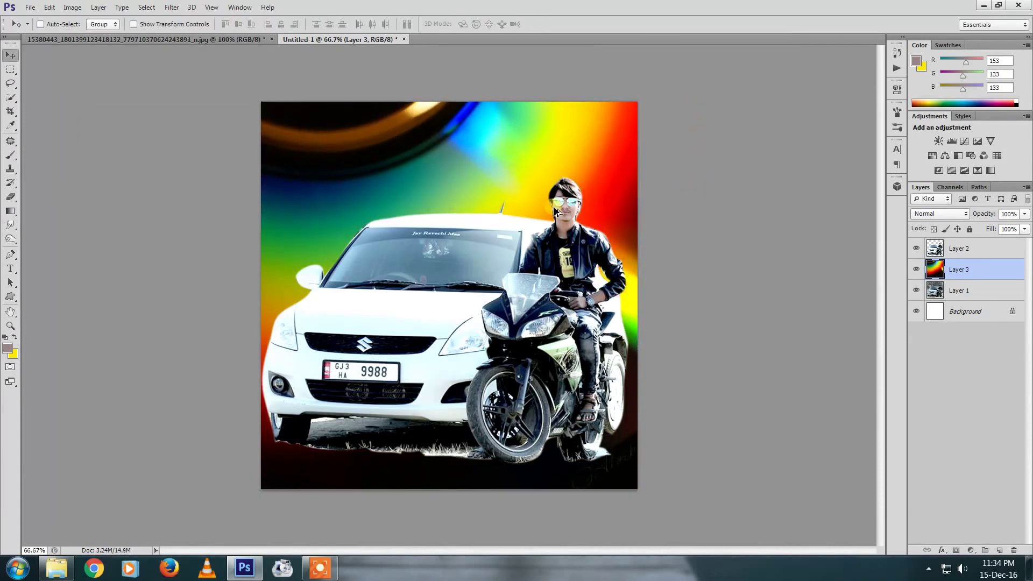
key("ctrl+alt+f")
key("Escape")
Give the rainbow layer a 10-pixel Gaussian Blur and set its blend mode to Overlay
left_click(170, 7)
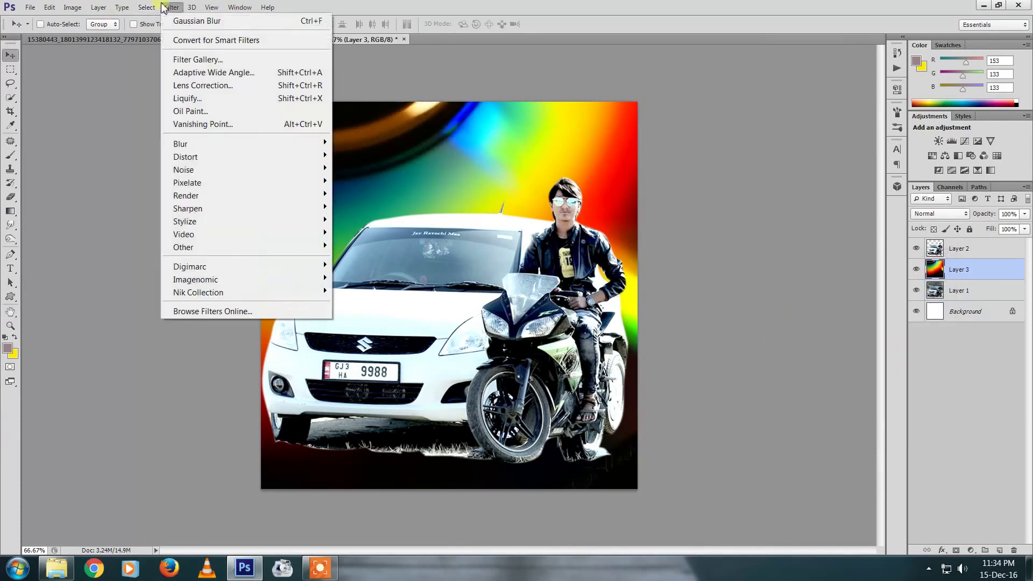
left_click(430, 237)
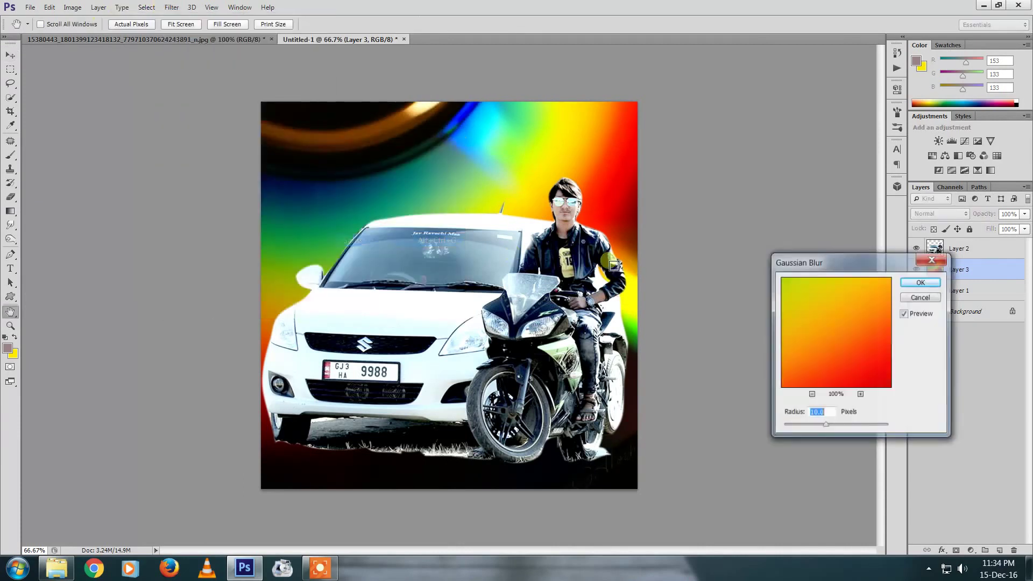
key("Return")
left_click(947, 213)
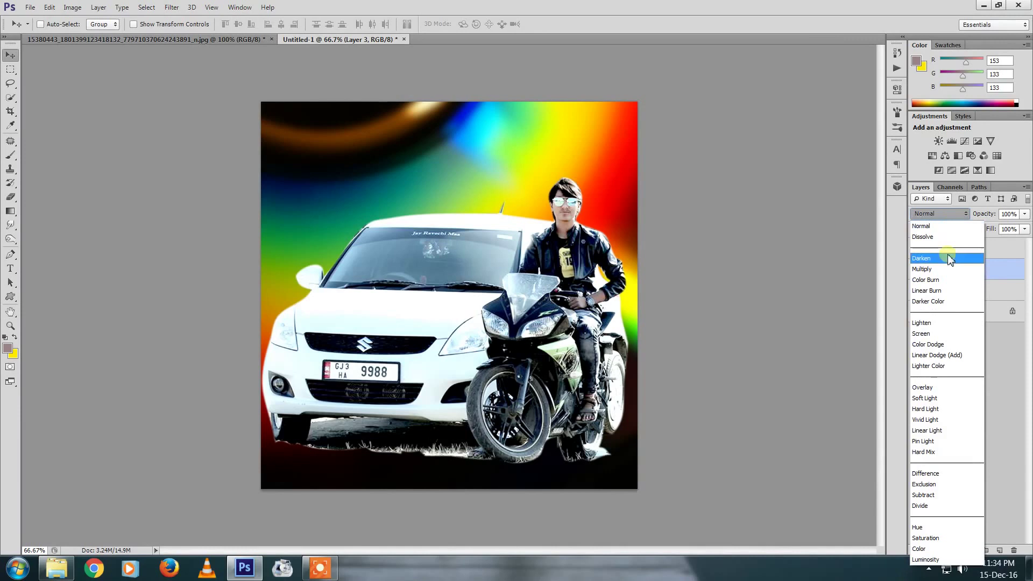
left_click(945, 388)
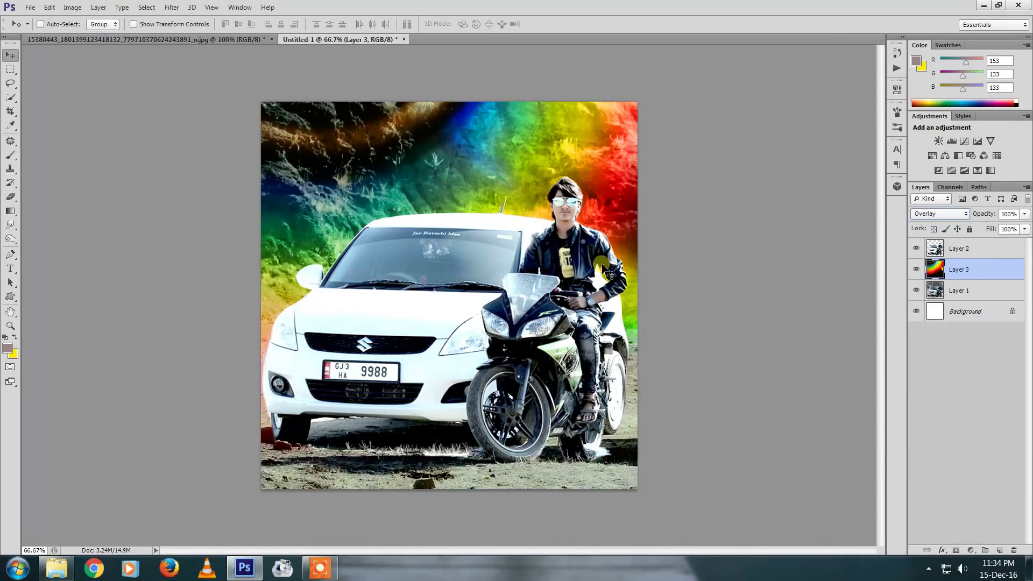
left_click_drag(613, 188, 610, 186)
Enlarge the rainbow layer to about 113%
key("ctrl+t")
mouse_move(697, 102)
left_mouse_down()
mouse_move(675, 65)
mouse_move(692, 50)
left_mouse_up()
key("Return")
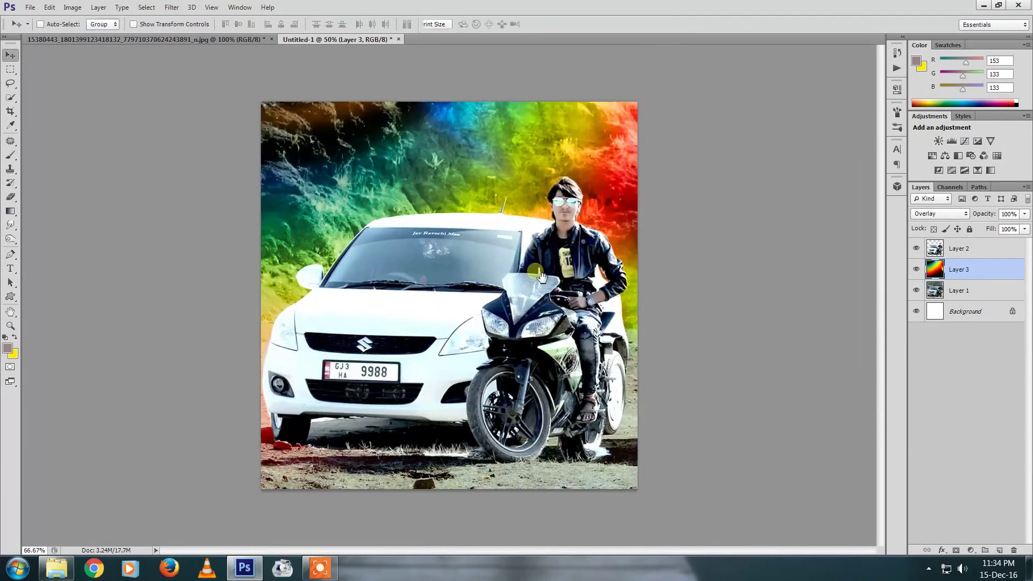
Apply a default Levels adjustment to Layer 2
right_click(569, 268)
left_click(586, 272)
key("ctrl+l")
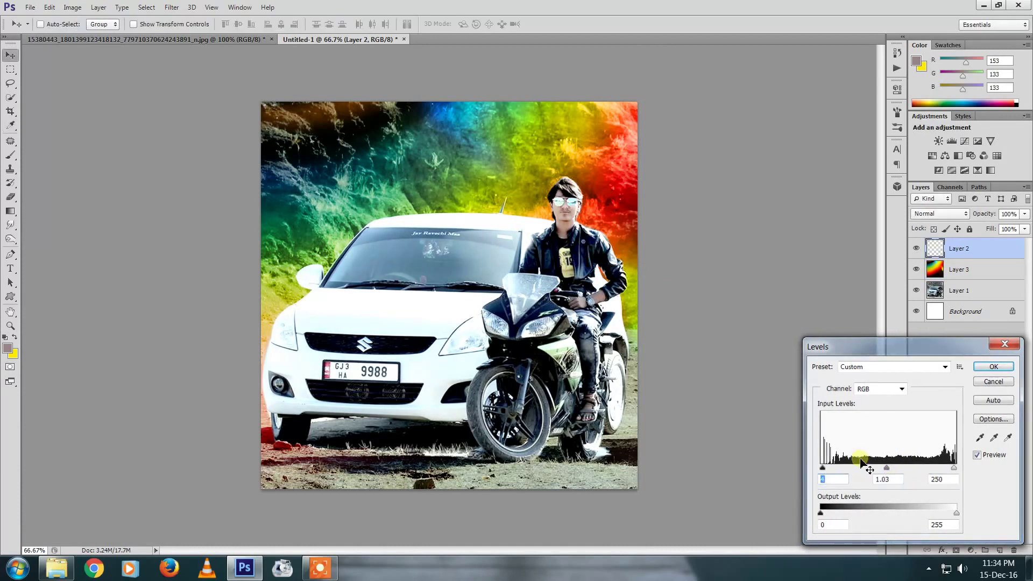
key("Return")
Brighten Layer 1 with Levels, pulling the white input point down to about 240
left_click(970, 291)
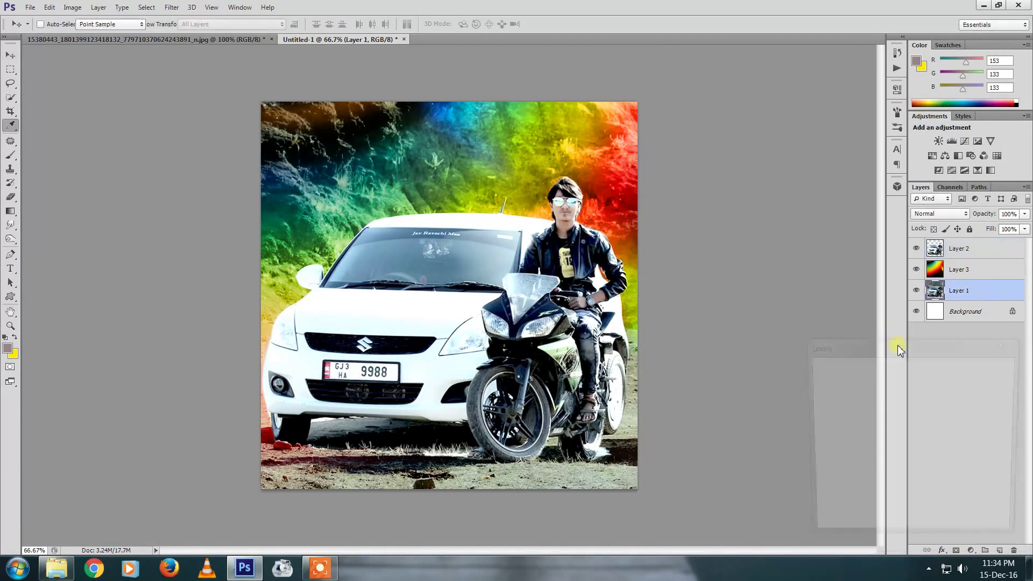
key("ctrl+l")
left_click_drag(956, 468, 835, 468)
key("Return")
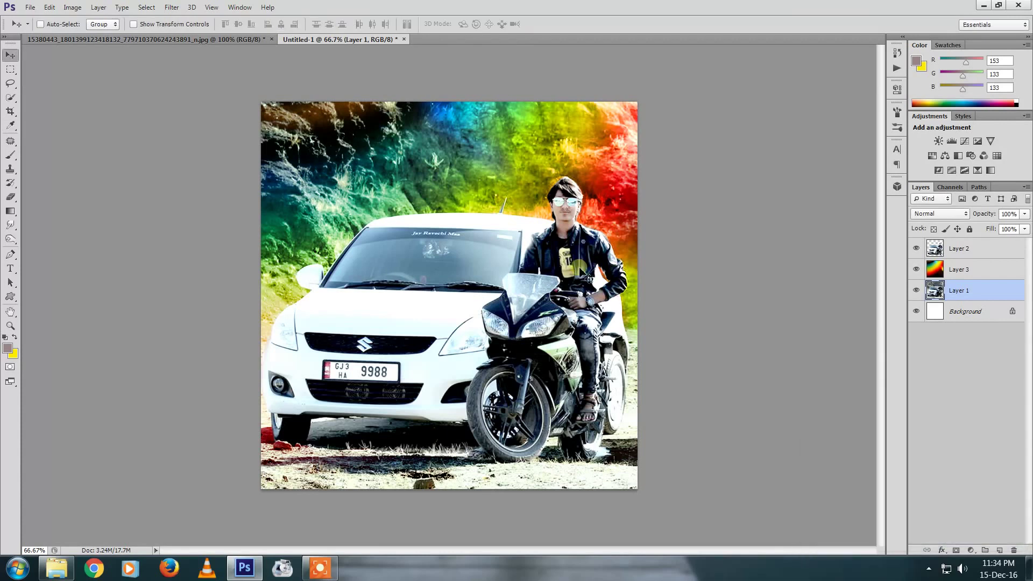
left_click(173, 7)
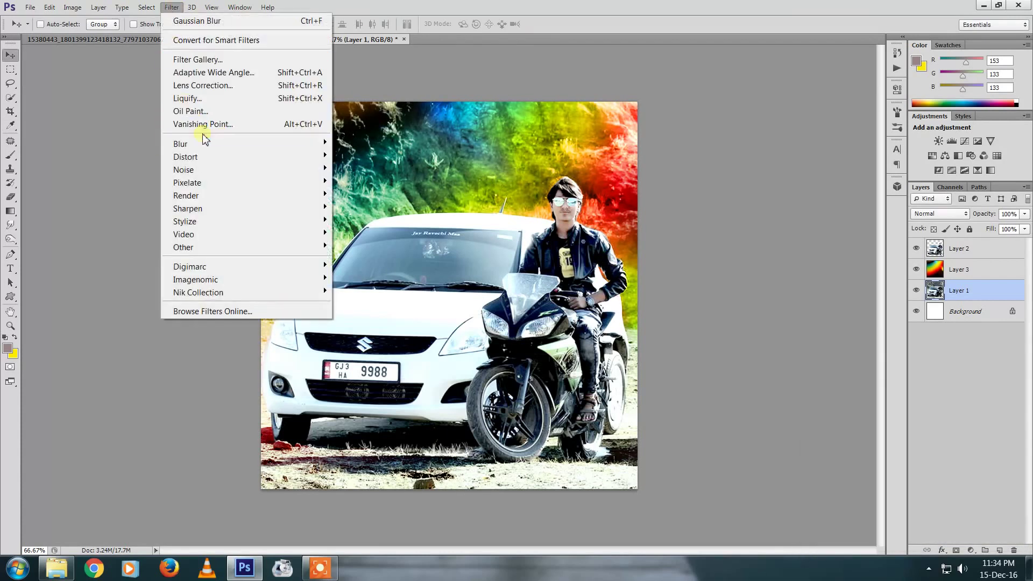
Apply a 2-pixel Gaussian Blur to Layer 1
mouse_move(181, 143)
left_click(389, 241)
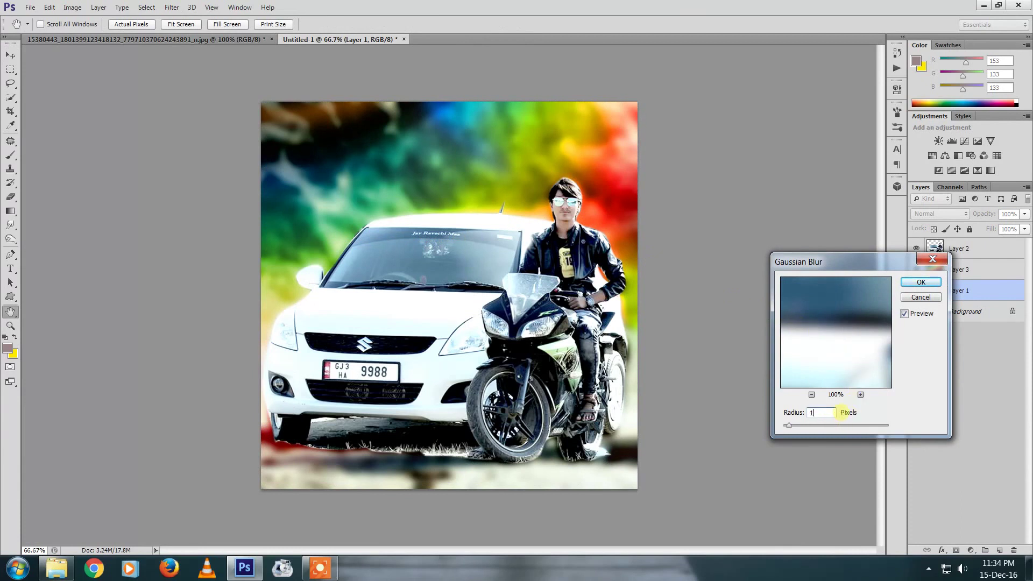
type("2")
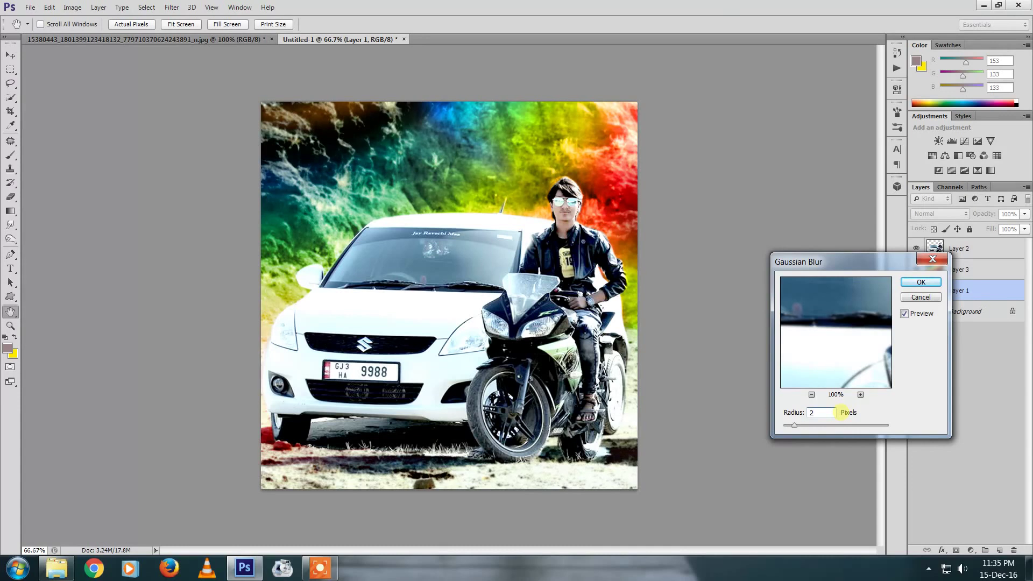
key("Return")
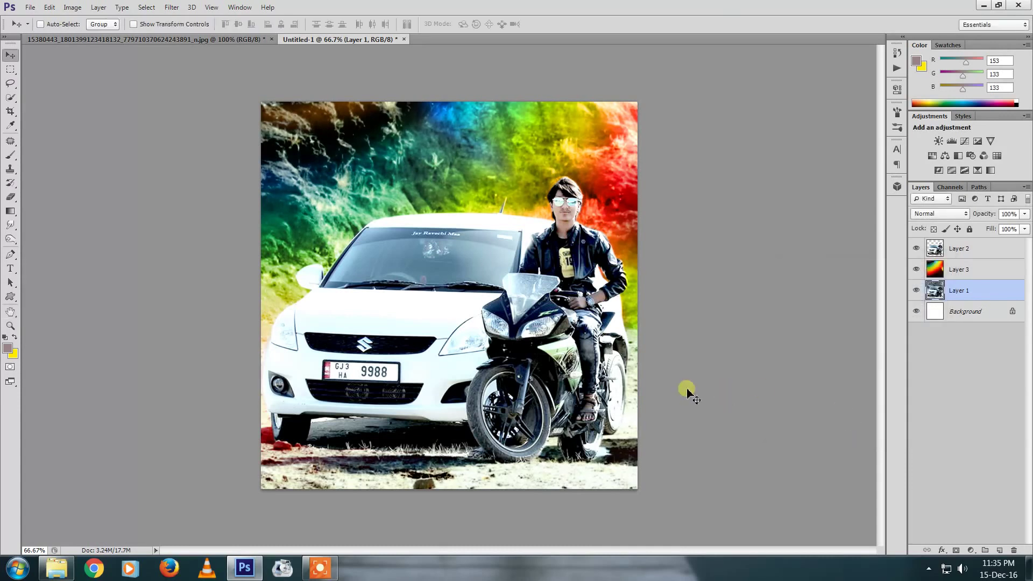
Zoom in on the car and rider to check the blur, then zoom back out
key("v")
scroll(613, 266, "up", 1)
scroll(614, 266, "down", 1)
key("z")
left_click(436, 366)
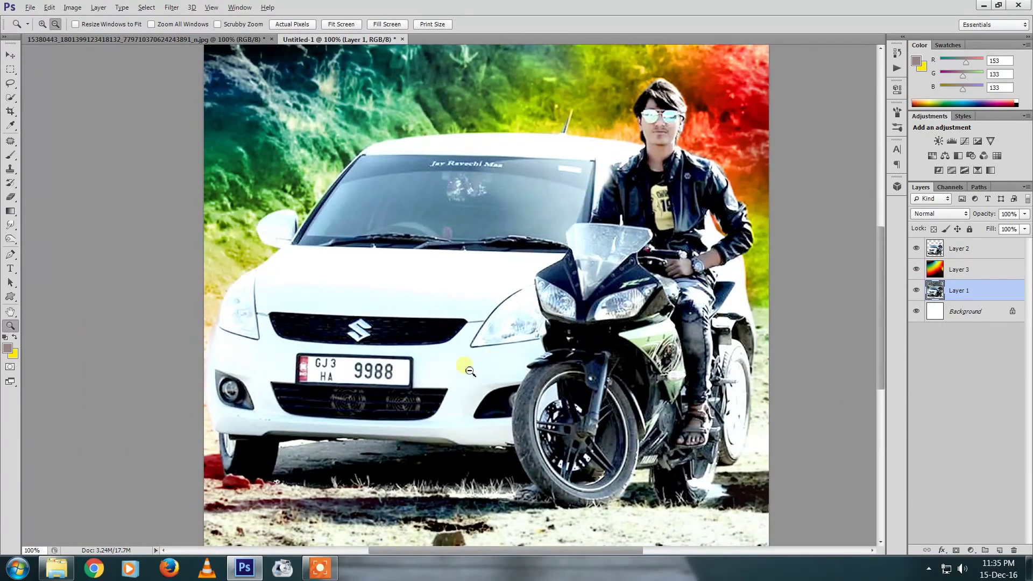
left_click(470, 371, "alt")
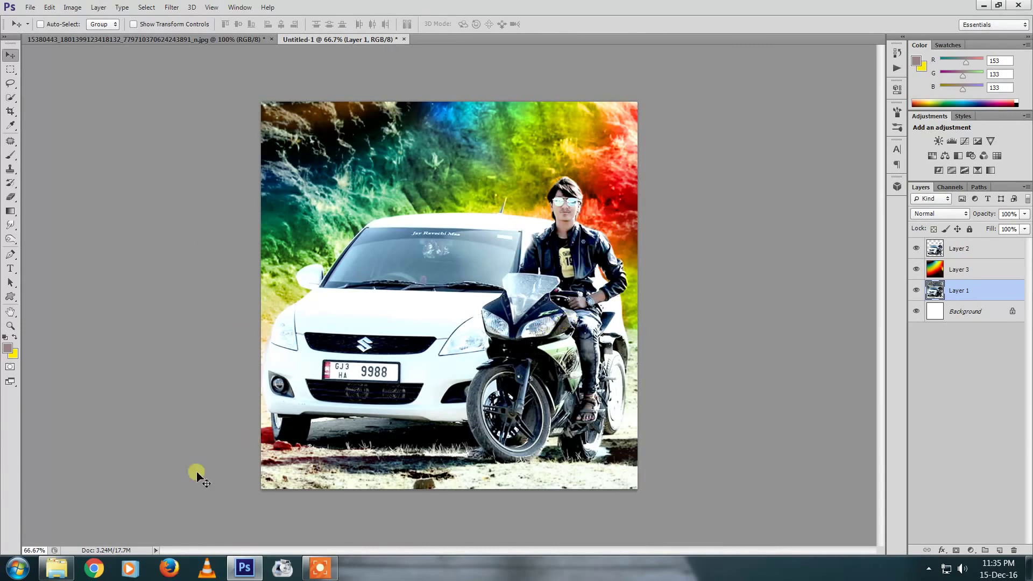
Drag the gradient image 25.jpg from Explorer into the Photoshop document
left_click(56, 568)
left_click(479, 197)
left_click_drag(322, 196, 594, 35)
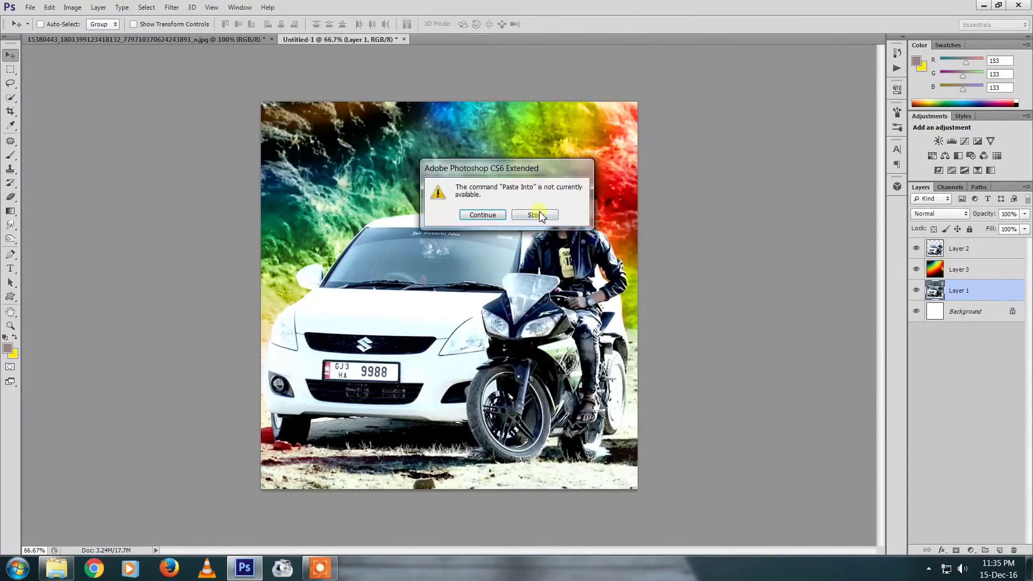
left_click(538, 215)
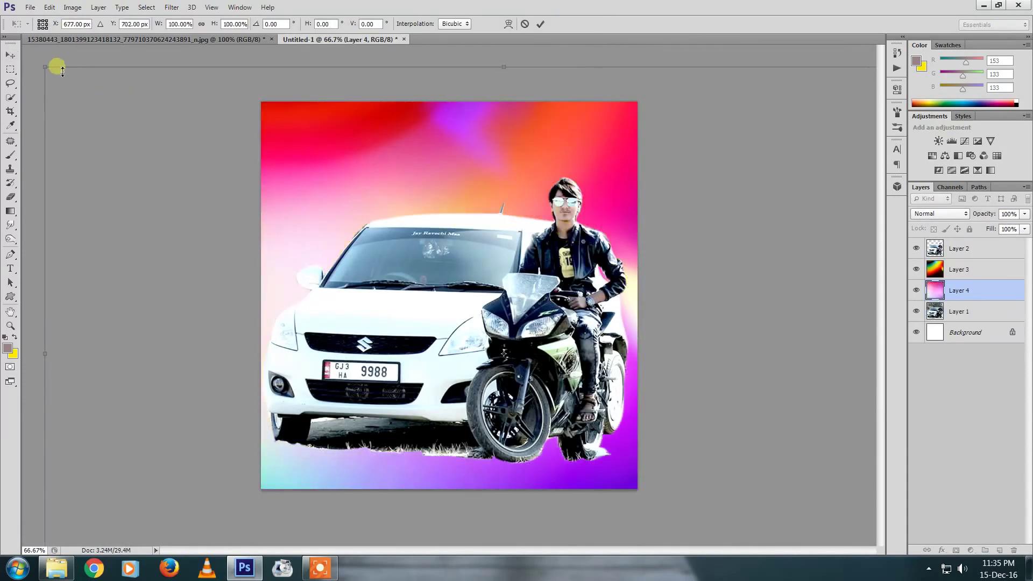
Scale and position Layer 4's gradient over the upper background and left strip
left_click_drag(45, 67, 261, 102)
mouse_move(344, 172)
left_mouse_down()
mouse_move(481, 174)
mouse_move(461, 146)
left_mouse_up()
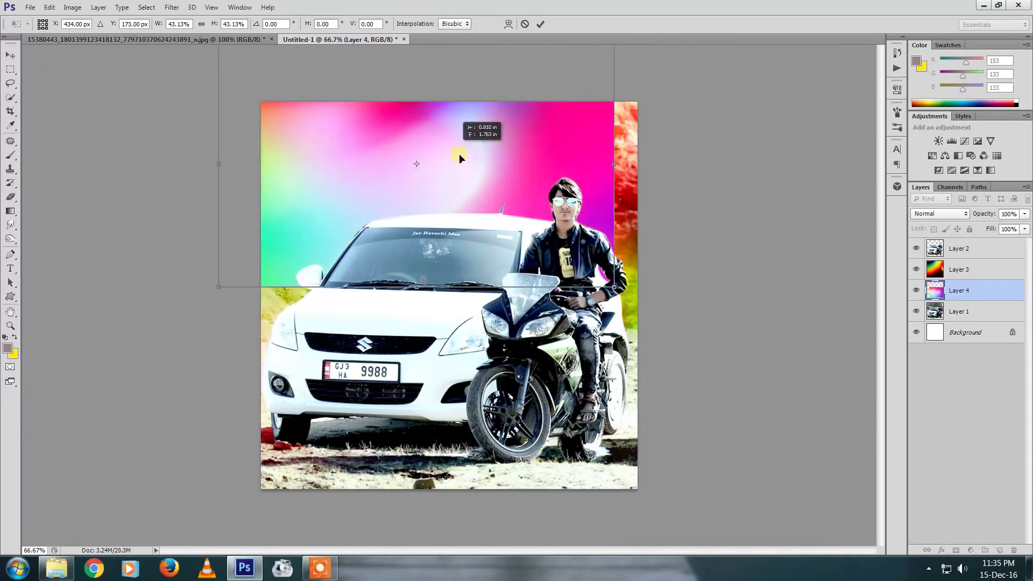
left_click_drag(638, 323, 689, 338)
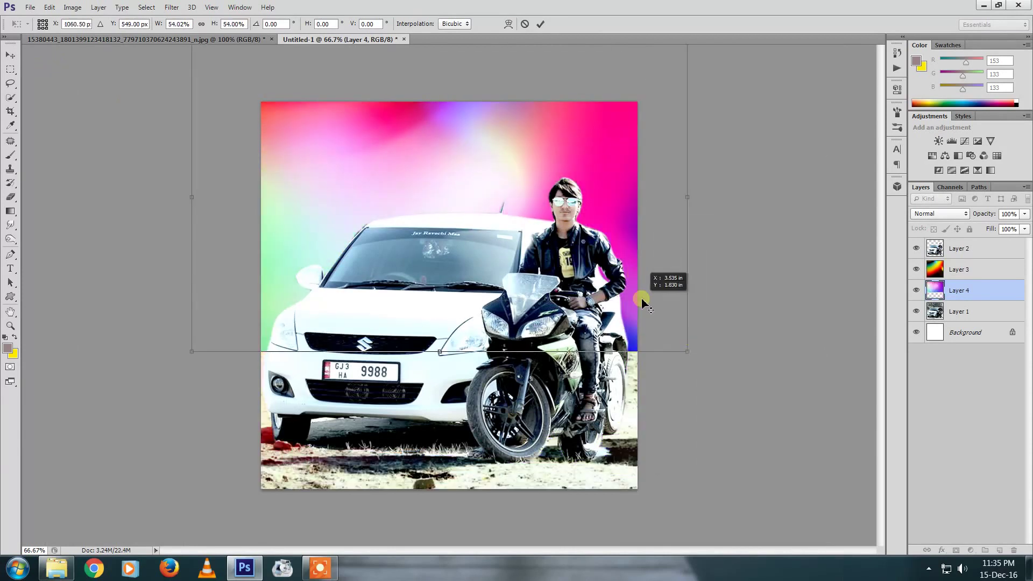
left_click_drag(634, 266, 733, 282)
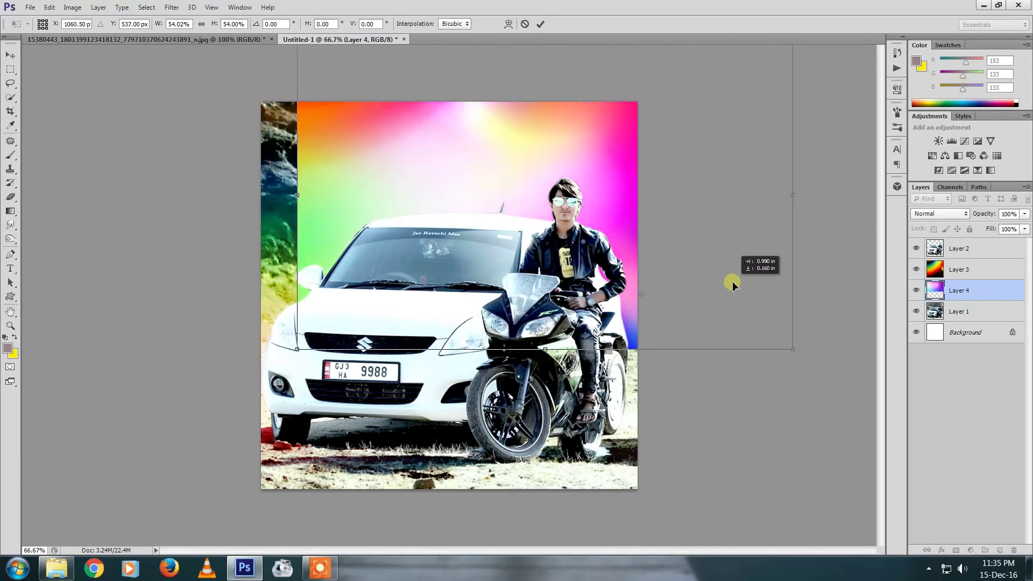
key("Return")
key("ctrl+t")
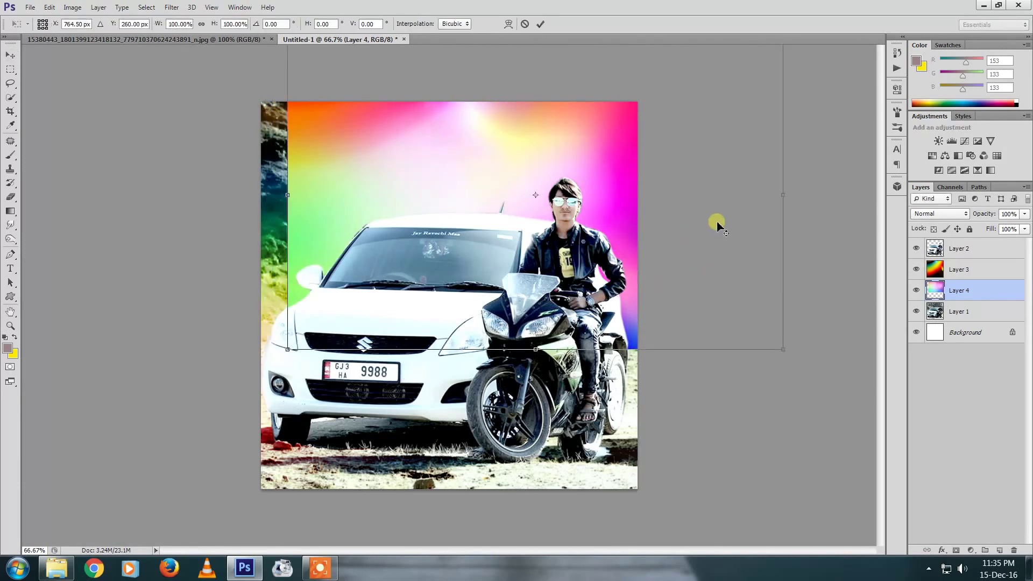
left_click_drag(781, 195, 777, 212)
key("Return")
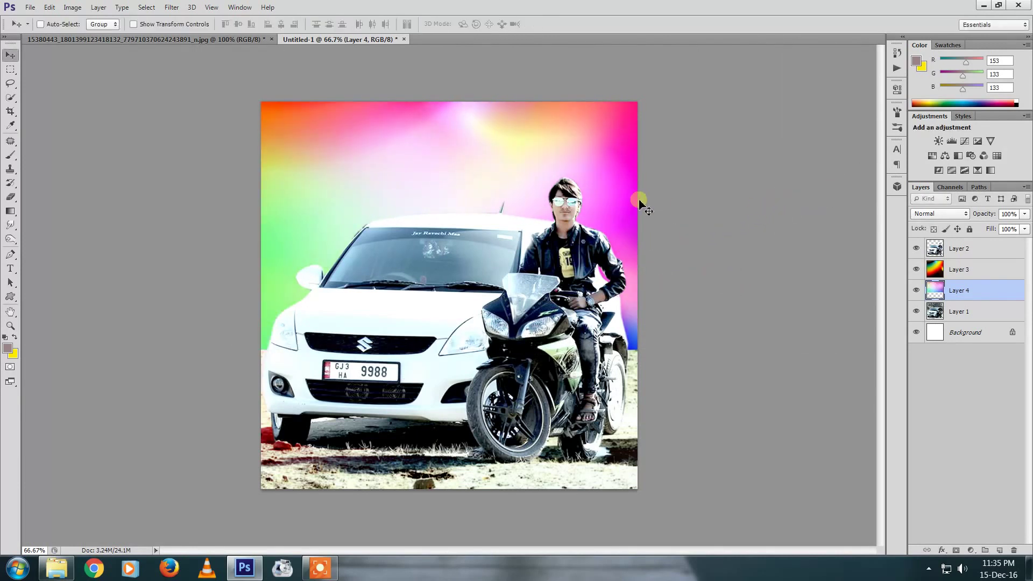
Try Screen and then Overlay blend modes on the gradient layer
left_click(918, 217)
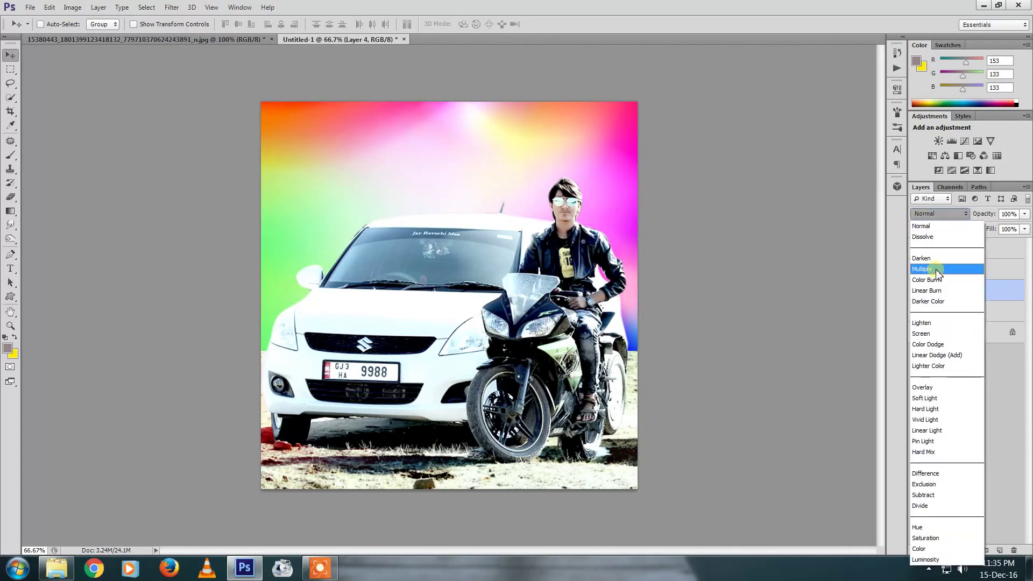
left_click(939, 335)
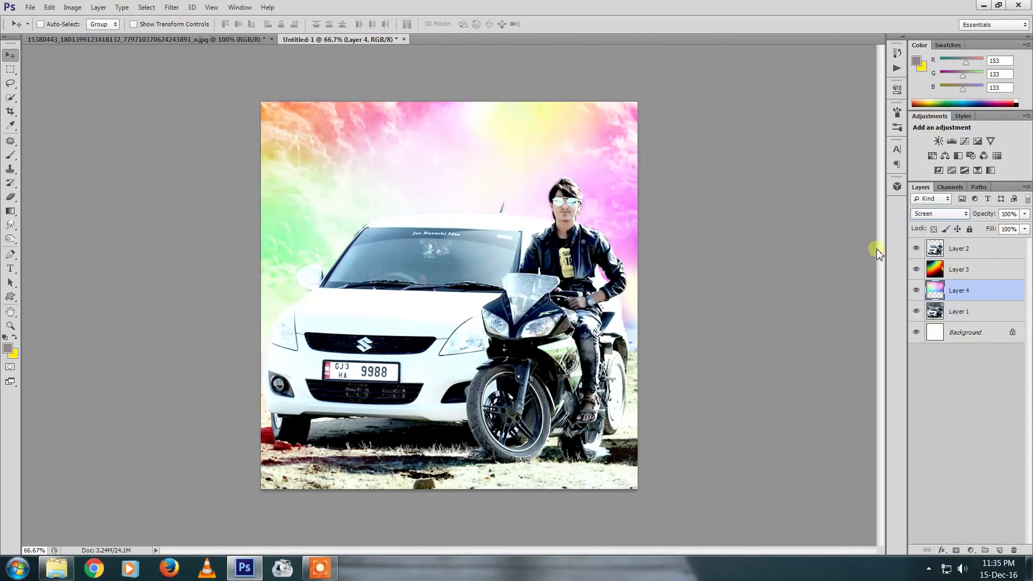
left_click(920, 215)
left_click(930, 387)
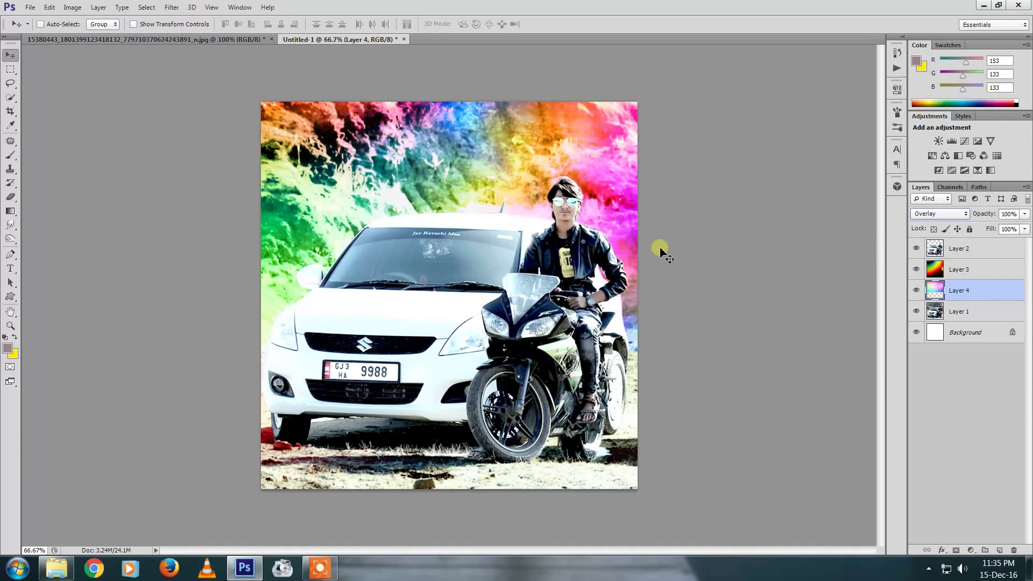
Scale the gradient to about 77% around its centre, testing and undoing an inversion
key("ctrl+t")
mouse_move(839, 52)
left_mouse_down()
mouse_move(748, 120)
mouse_move(618, 132)
left_mouse_up()
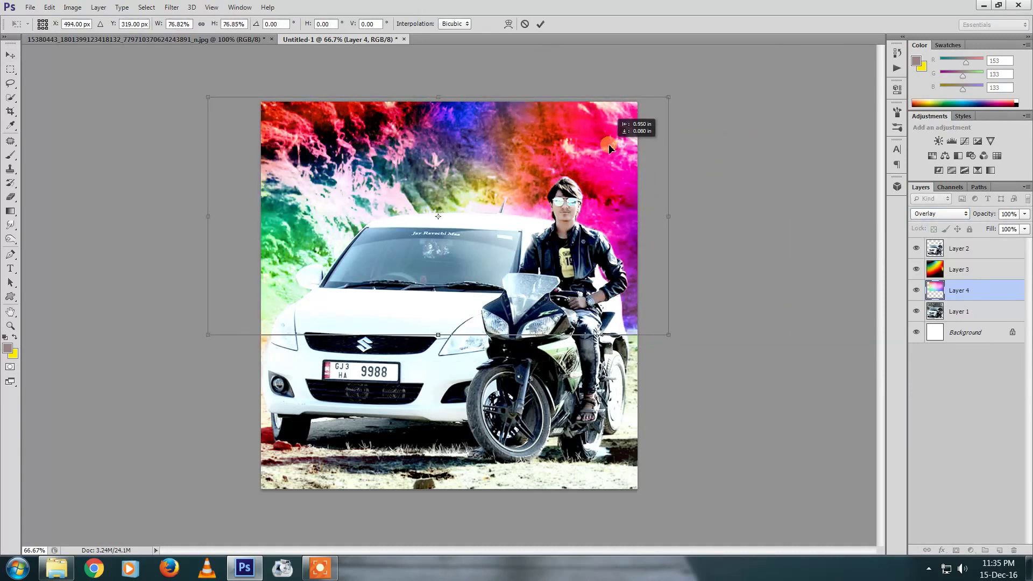
key("Return")
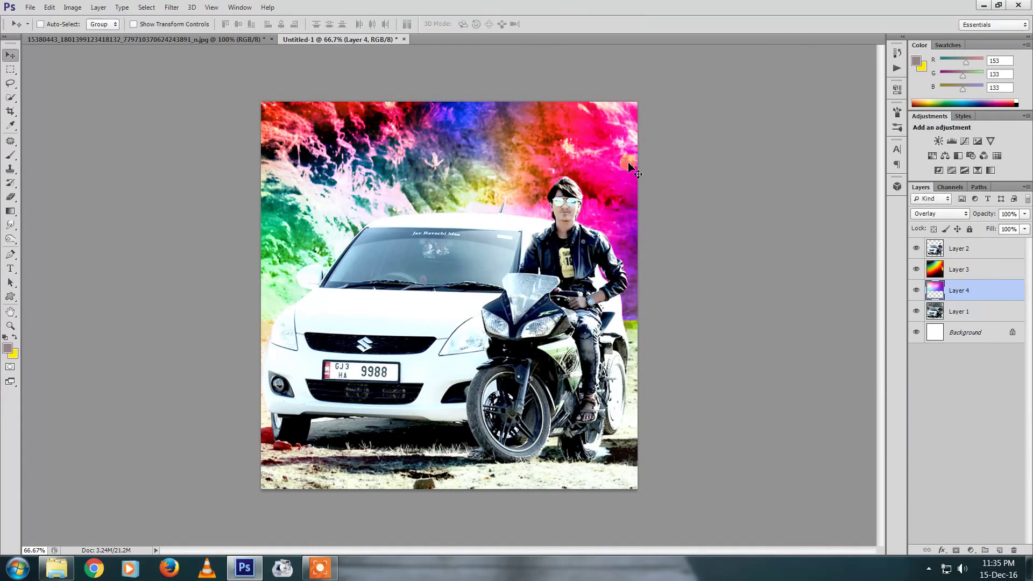
key("ctrl+i")
key("ctrl+z")
Set the gradient's opacity to 66% and cycle blend modes from Soft Light to Hue
left_click(1025, 214)
left_click_drag(1009, 232, 1008, 232)
left_click(939, 213)
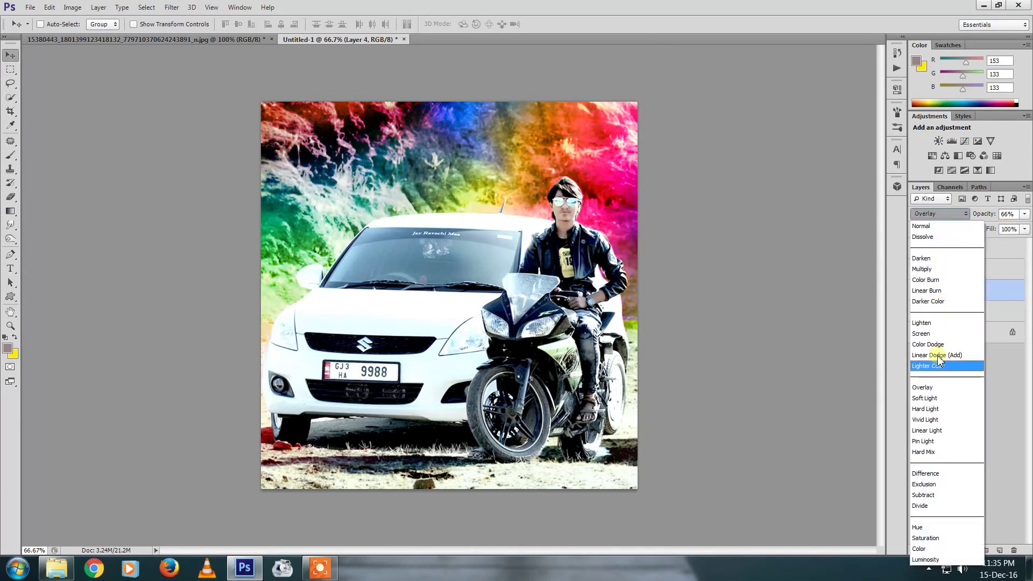
left_click(936, 396)
key("shift+plus")
key("shift+plus")
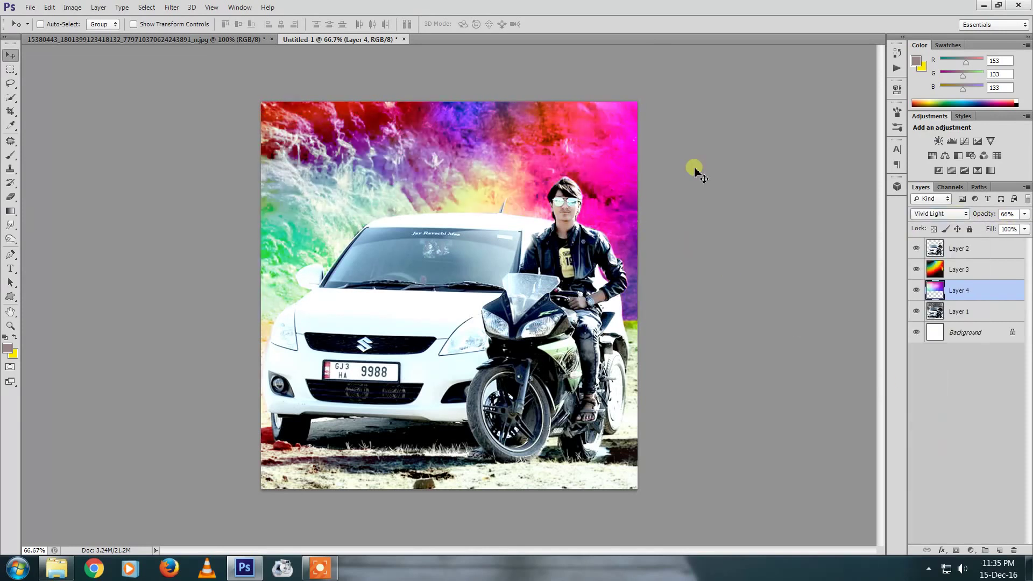
key("shift+plus")
key("shift+plus")
key("shift+plus")
key("shift+plus")
key("shift+plus")
key("shift+plus")
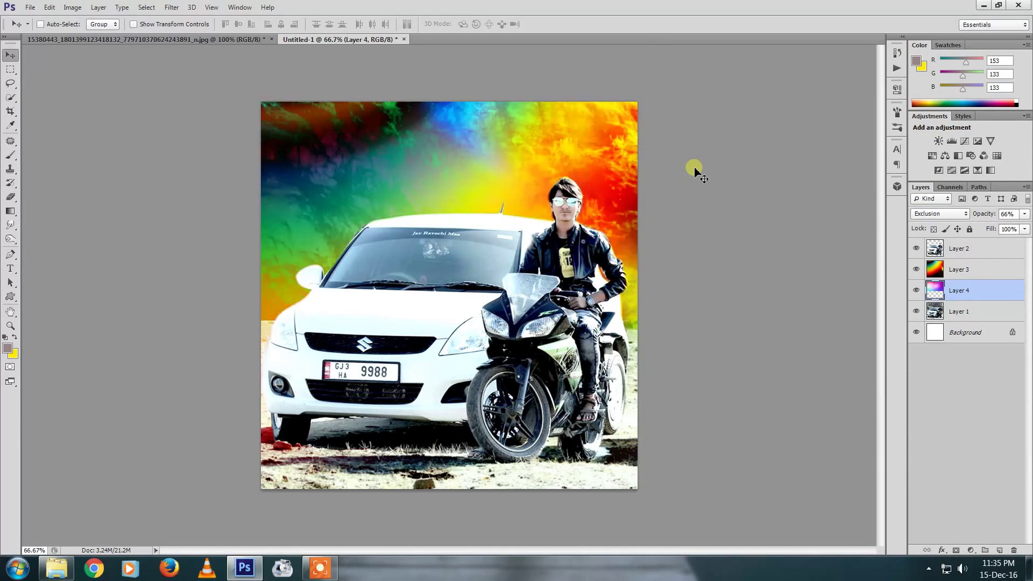
key("shift+plus")
key("shift+plus")
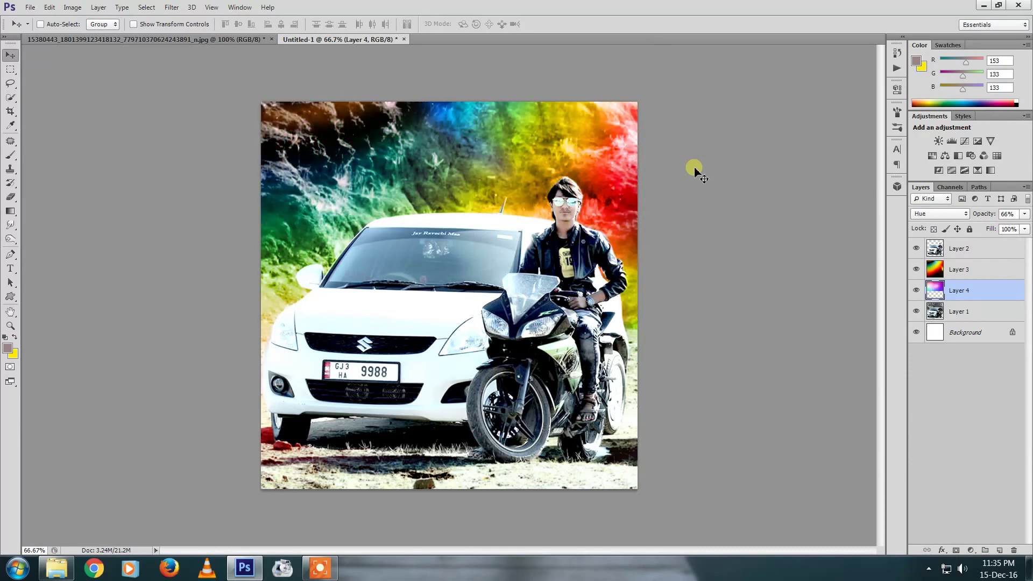
Duplicate the gradient layer and move the copy down over the ground
key("ctrl+minus")
key("ctrl+plus")
left_click_drag(553, 281, 611, 450)
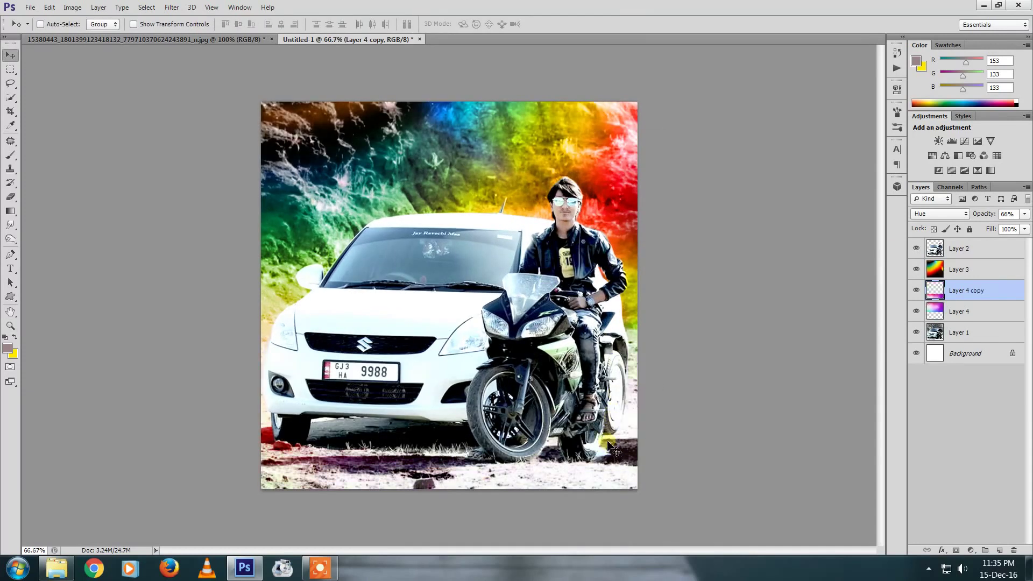
Adjust the gradient copy's Levels, shifting the black input slightly
key("ctrl+l")
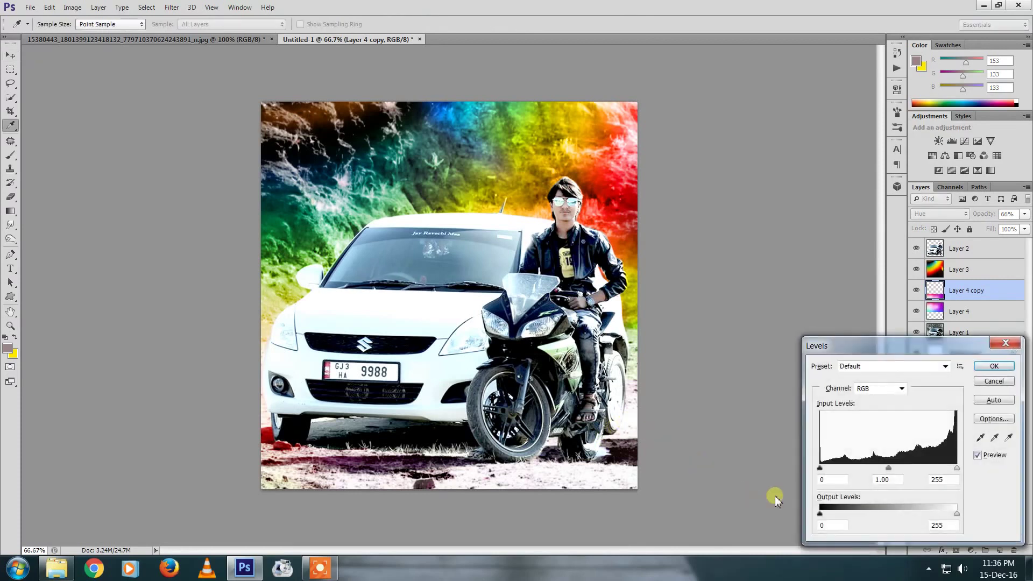
mouse_move(822, 469)
left_mouse_down()
mouse_move(898, 466)
mouse_move(779, 461)
left_mouse_up()
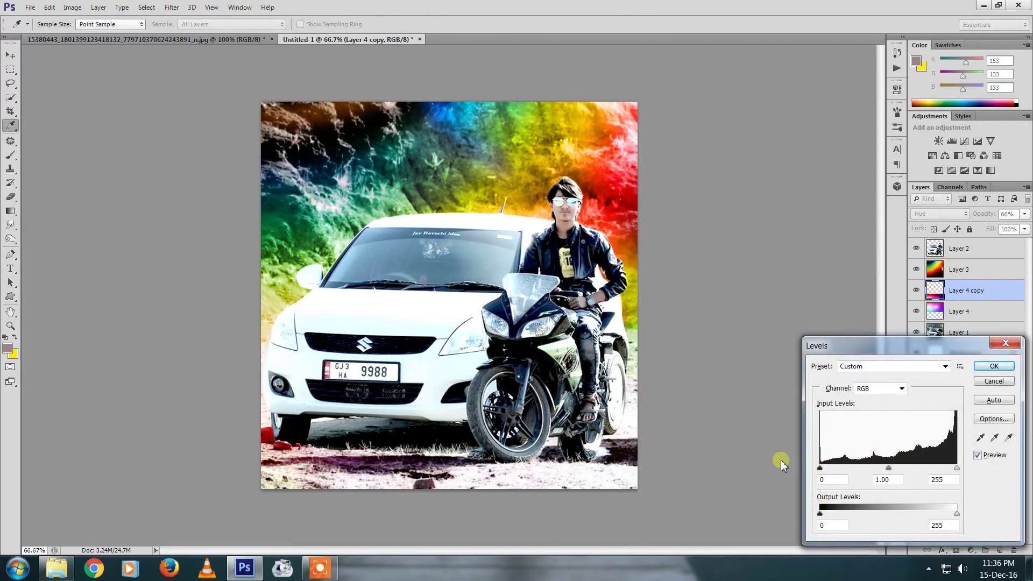
left_click_drag(825, 516, 807, 515)
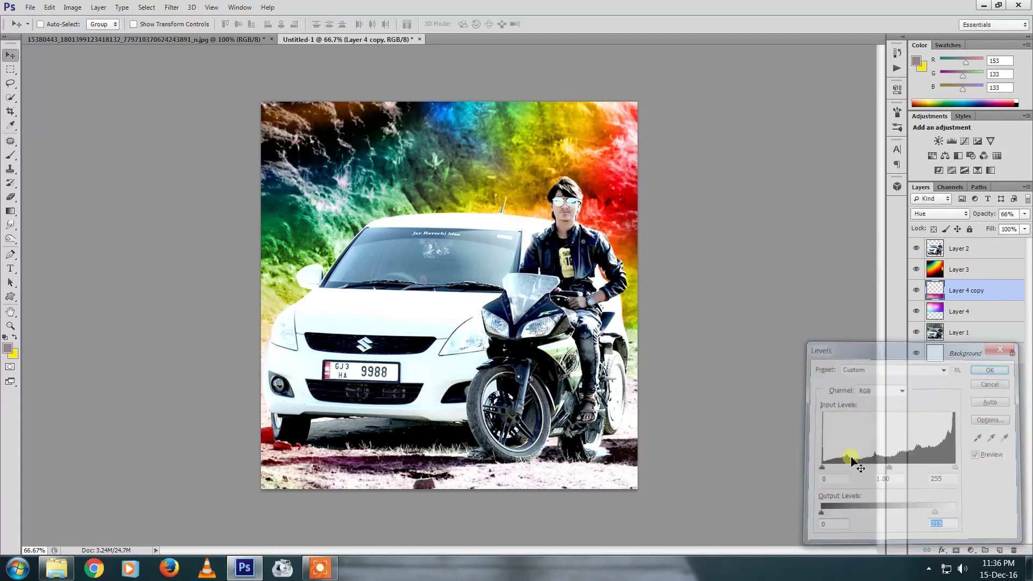
key("Return")
Nudge the gradient copy down and enlarge the eraser to 500 for touch-ups
key("e")
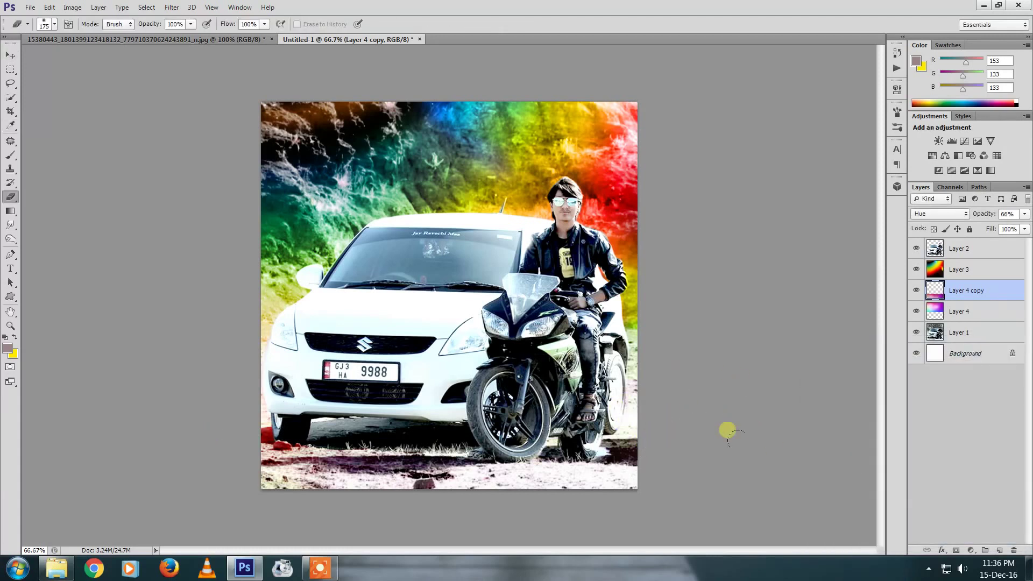
key("v")
mouse_move(650, 413)
left_mouse_down()
mouse_move(607, 400)
mouse_move(639, 413)
left_mouse_up()
key("e")
key("bracketright")
key("bracketright")
key("bracketright")
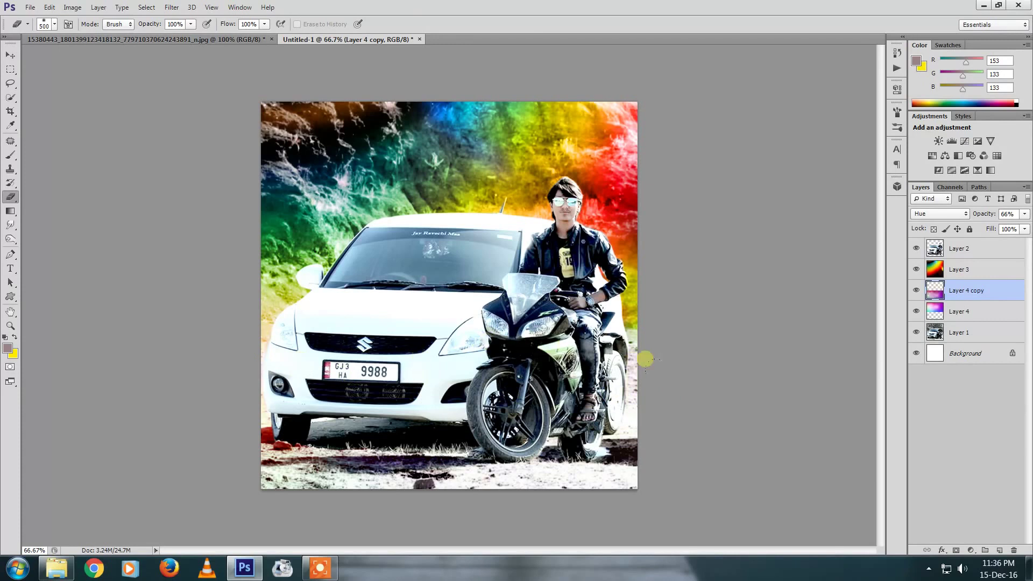
key("v")
Make Layer 2 the active layer from the canvas layer list
right_click(578, 295)
left_click(597, 281)
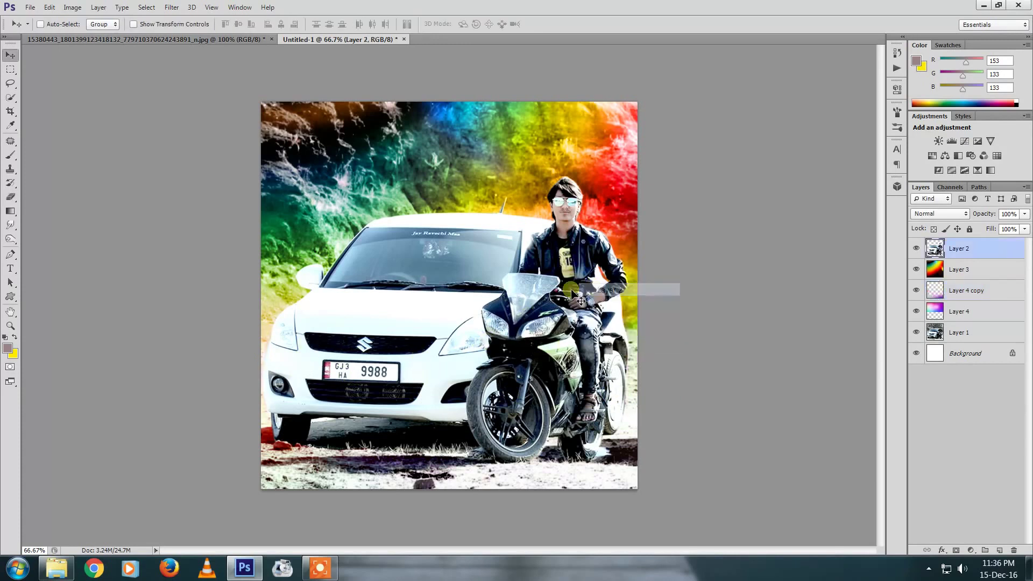
left_click(11, 70)
Select the whole canvas, Copy Merged, and paste it as new Layer 5
left_click_drag(230, 69, 760, 539)
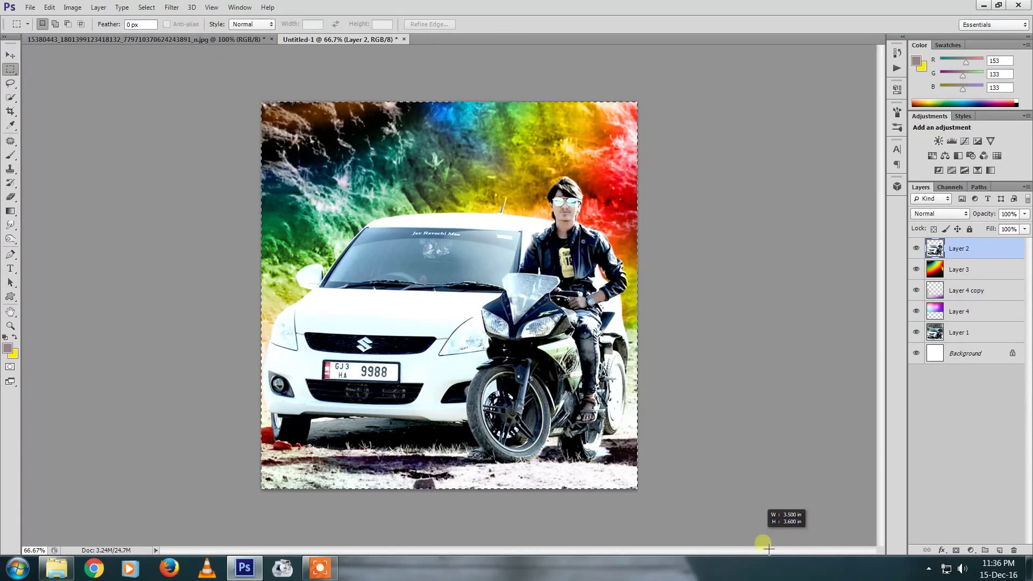
left_click(51, 8)
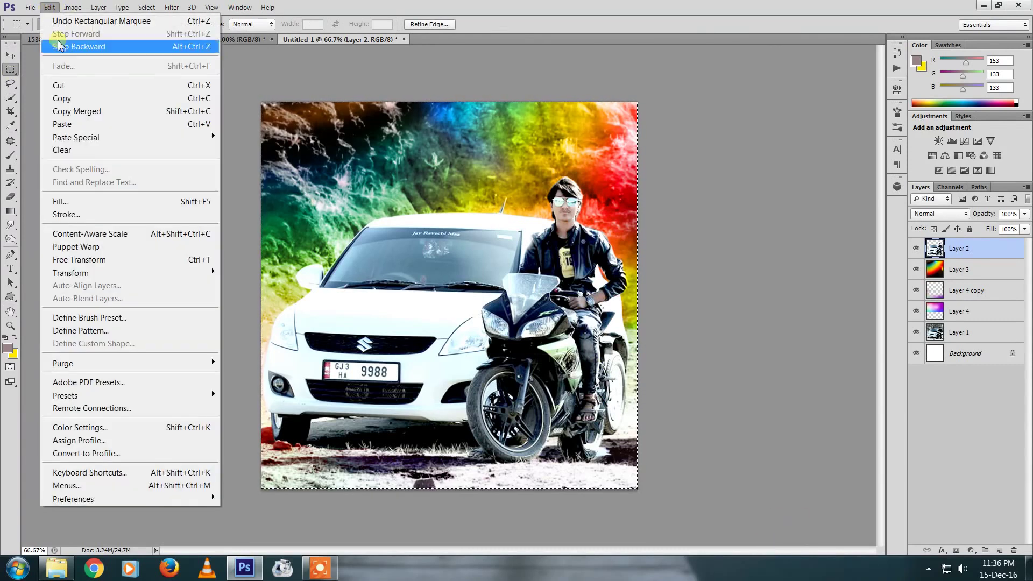
left_click(87, 115)
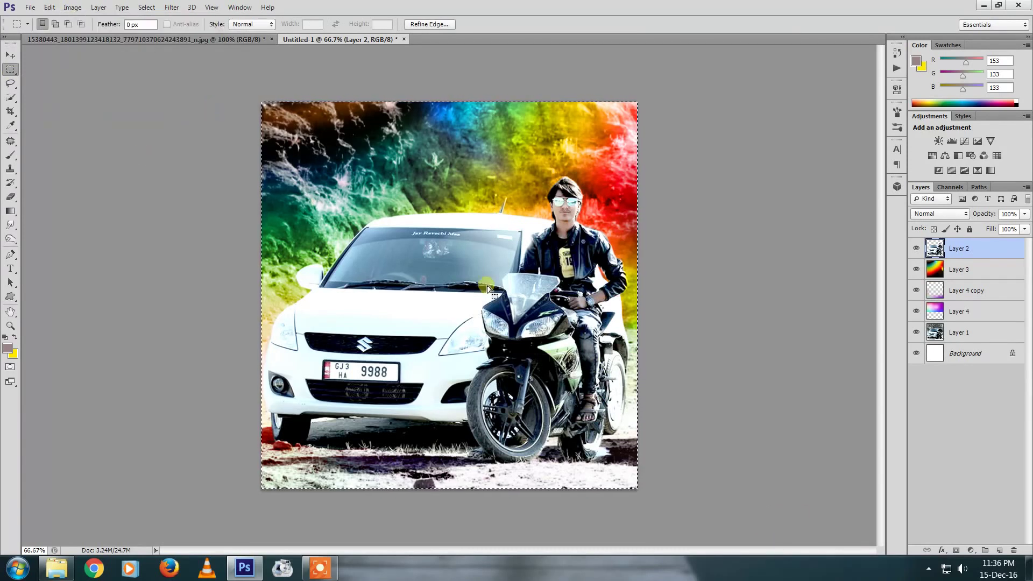
left_click(48, 8)
left_click(81, 124)
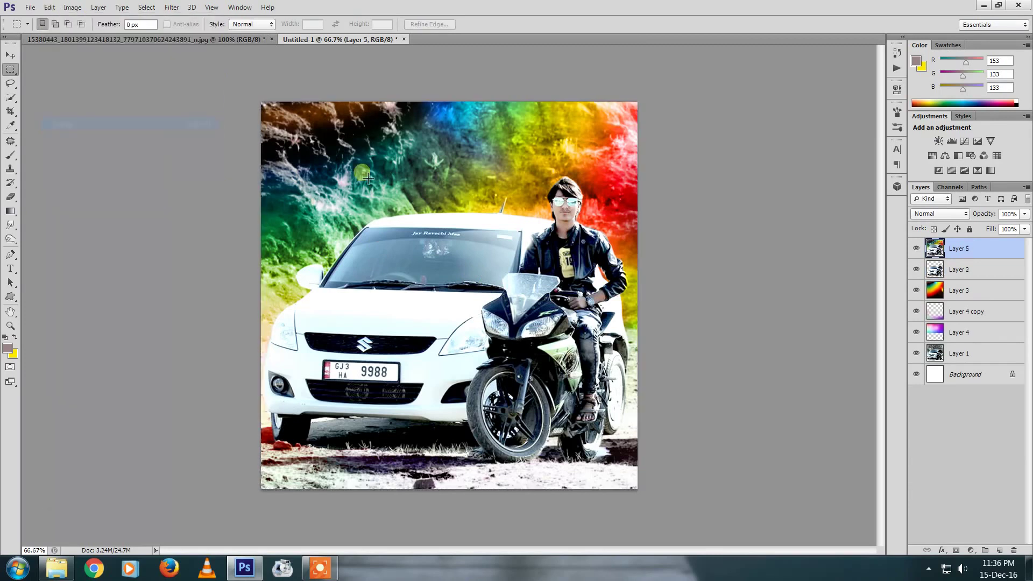
key("v")
left_click_drag(527, 199, 561, 209)
key("ctrl+z")
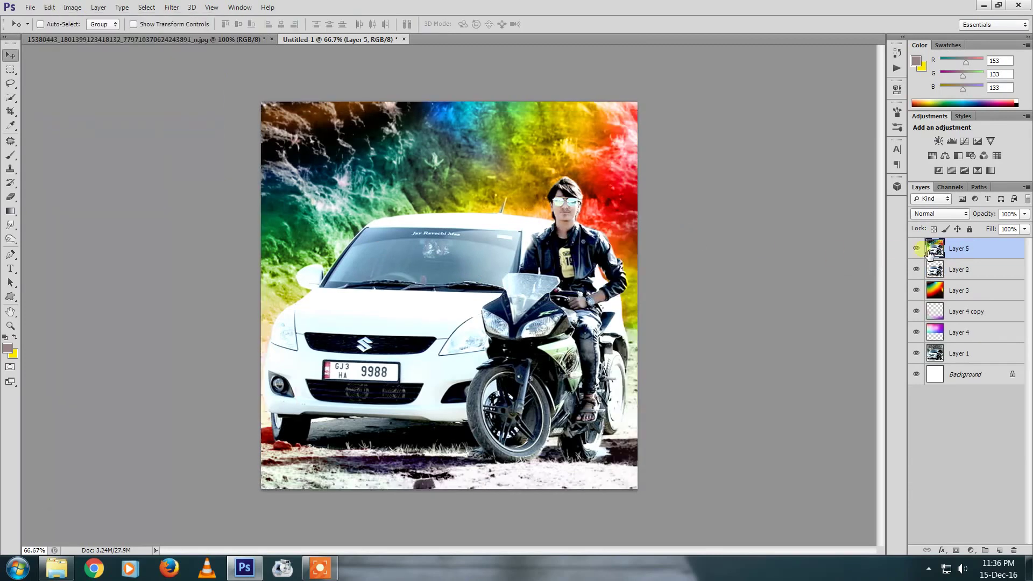
Launch Color Efex Pro 4 and preview Bi-Color, Bleach Bypass, B/W and Contrast filters
left_click(177, 11)
mouse_move(198, 292)
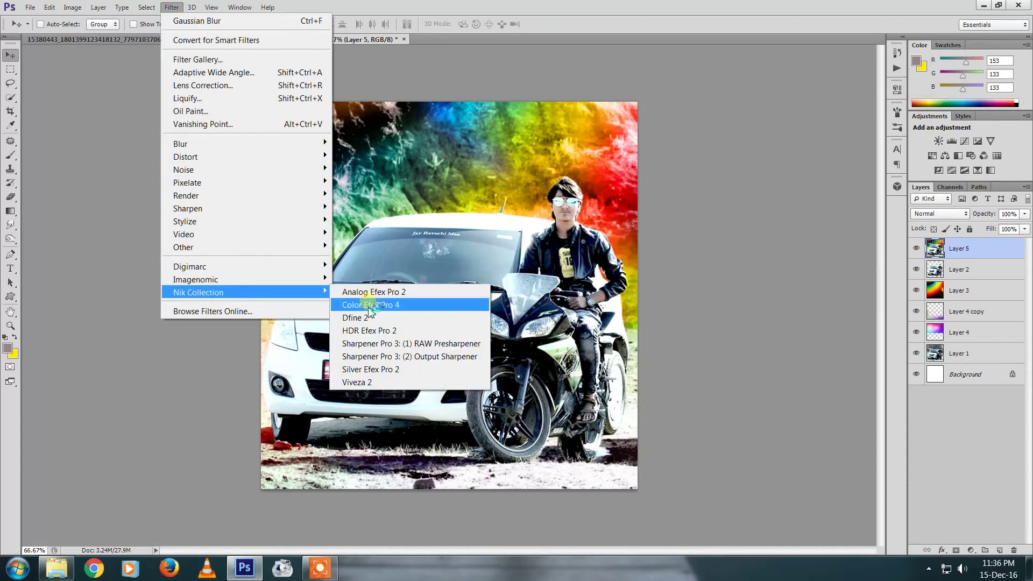
left_click(556, 282)
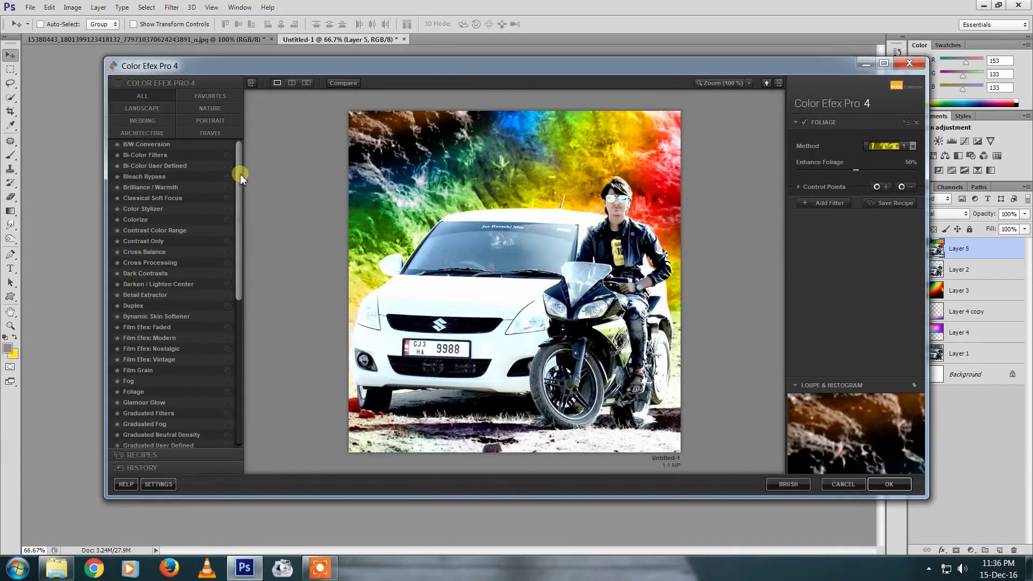
left_click(187, 165)
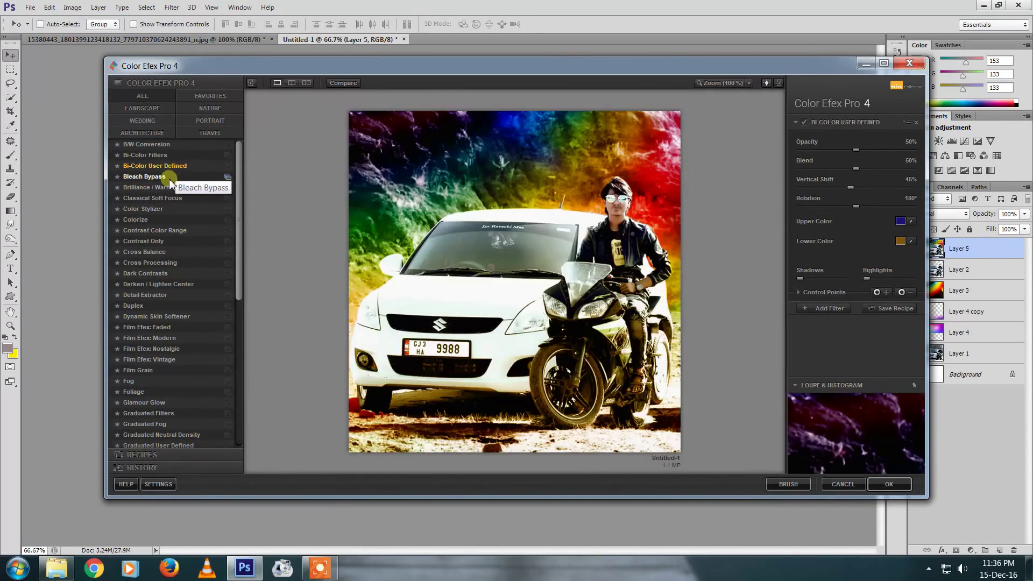
left_click(167, 179)
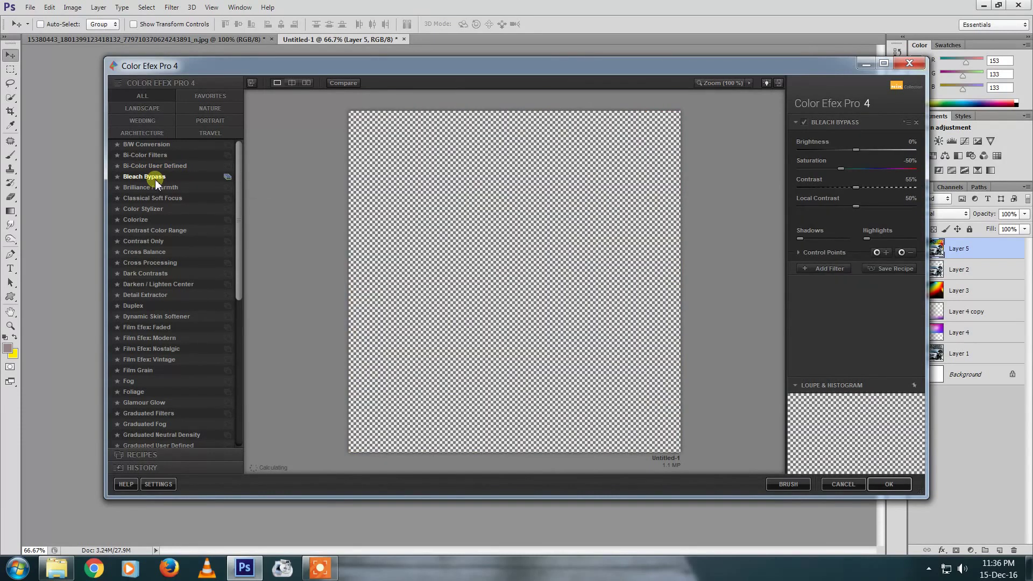
left_click(146, 144)
left_click(153, 156)
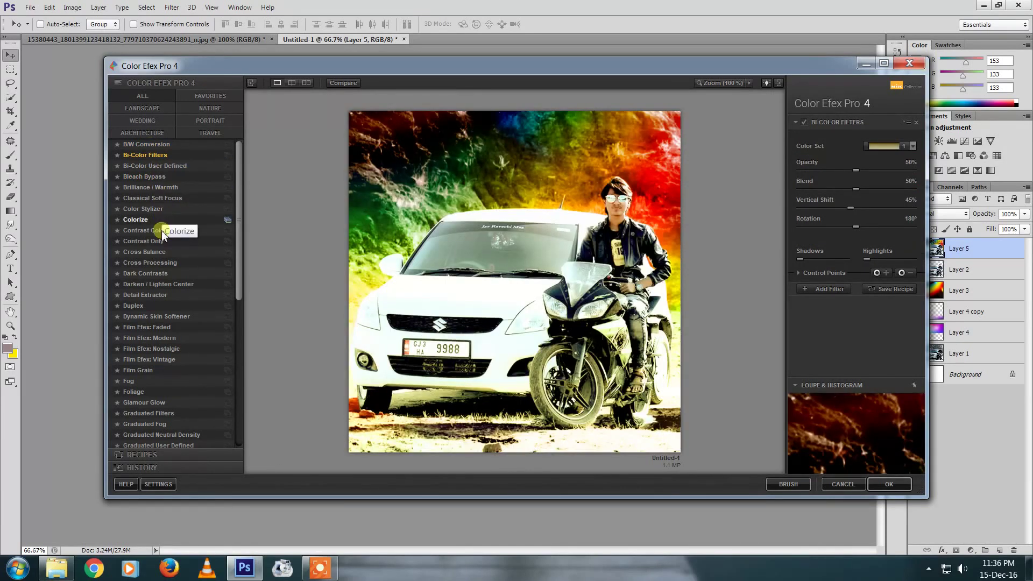
left_click(160, 231)
left_click(151, 242)
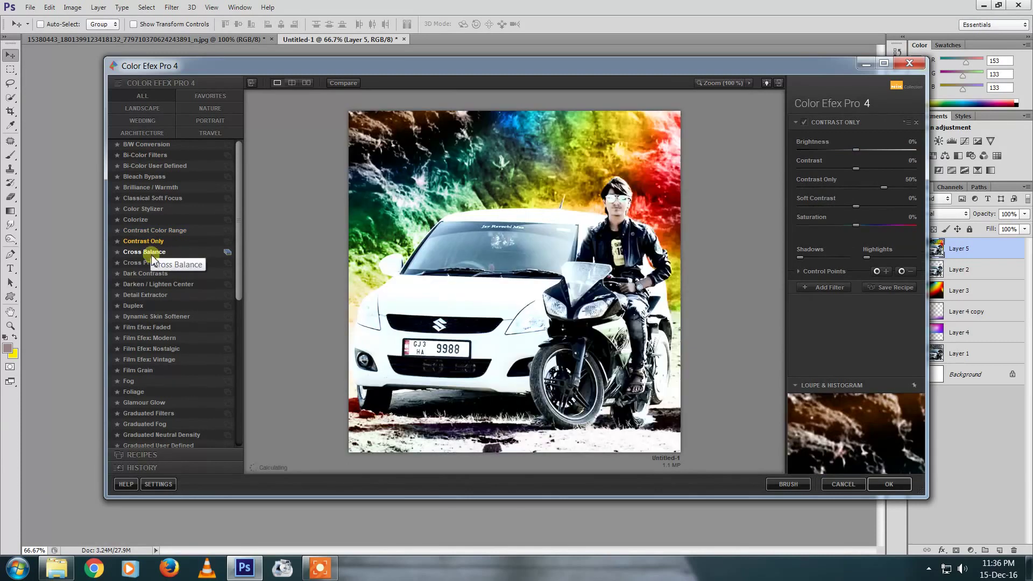
Preview Skin Softener, Detail Extractor, Darken/Lighten, Film Grain, Foliage, Glamour Glow and Graduated filters
left_click(158, 318)
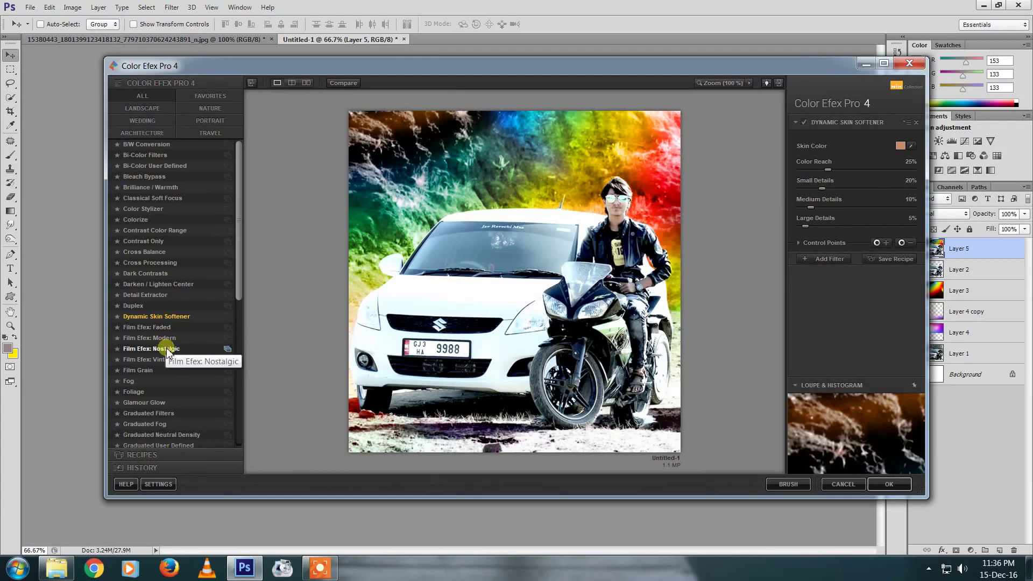
left_click(160, 296)
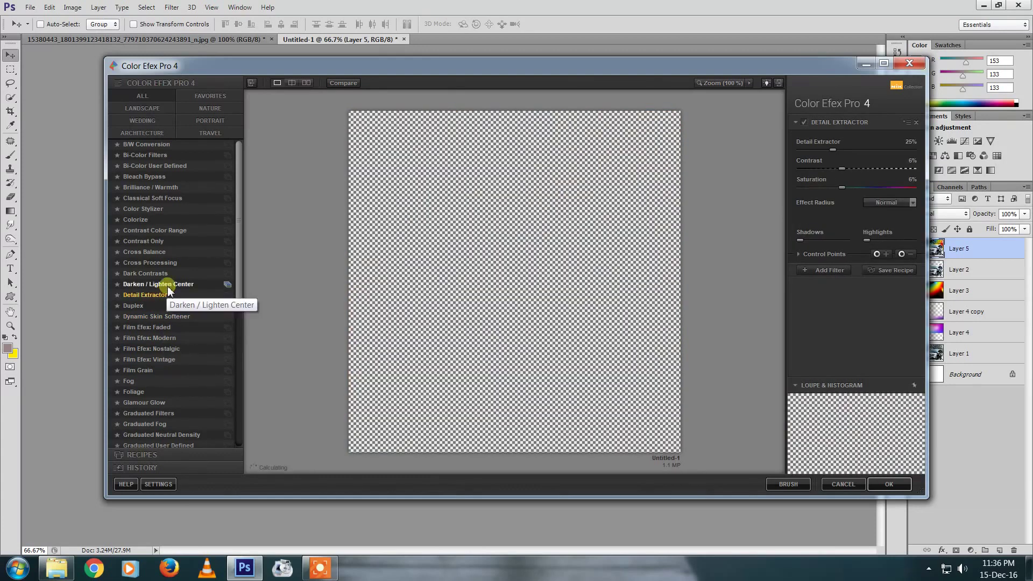
left_click(168, 285)
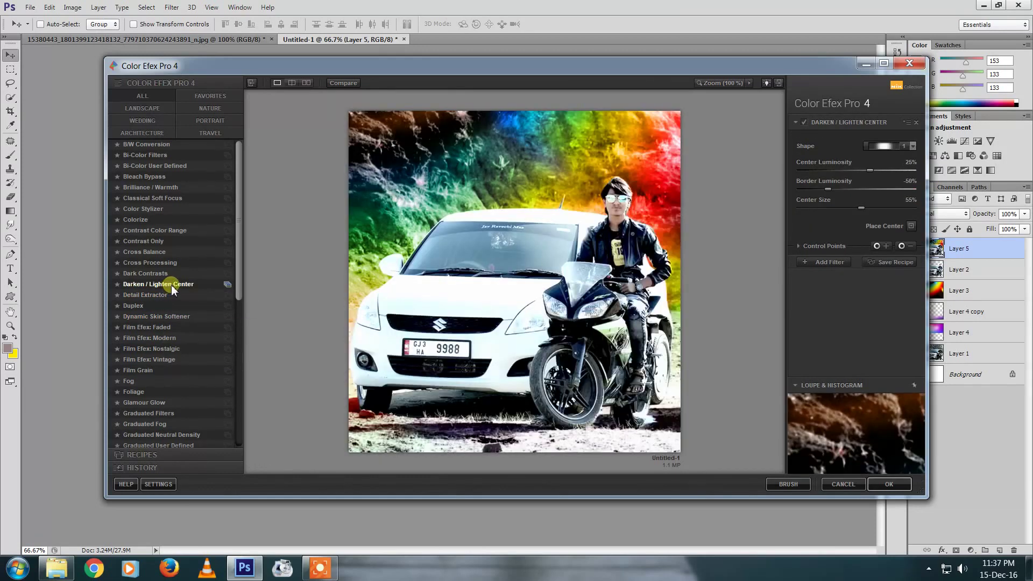
left_click_drag(240, 250, 239, 302)
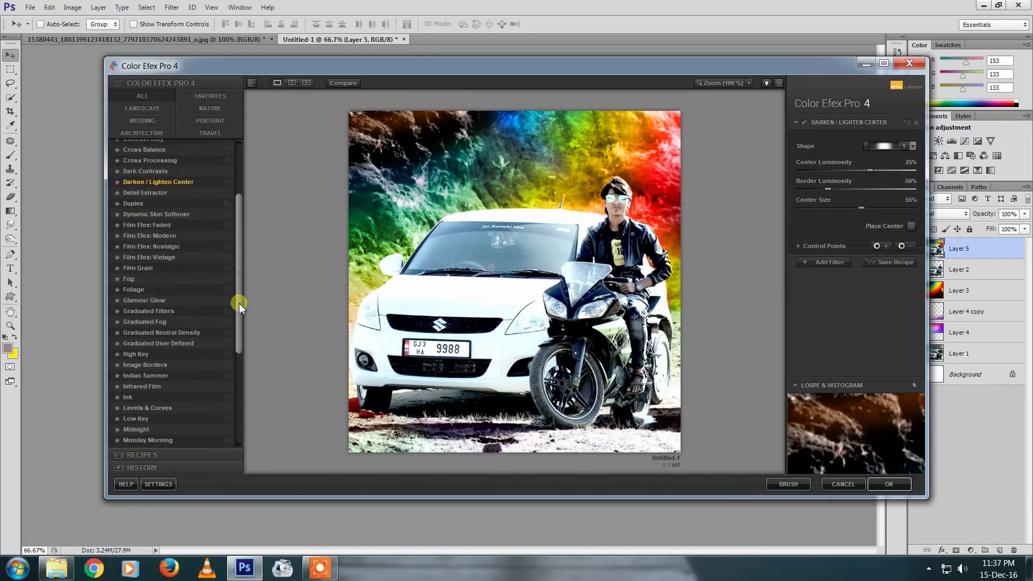
left_click(137, 268)
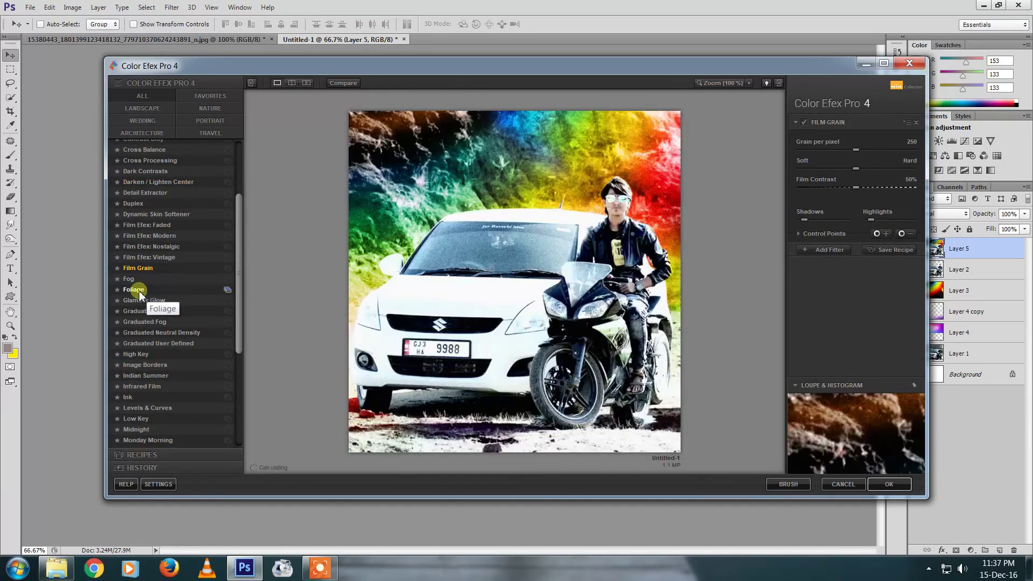
left_click(140, 291)
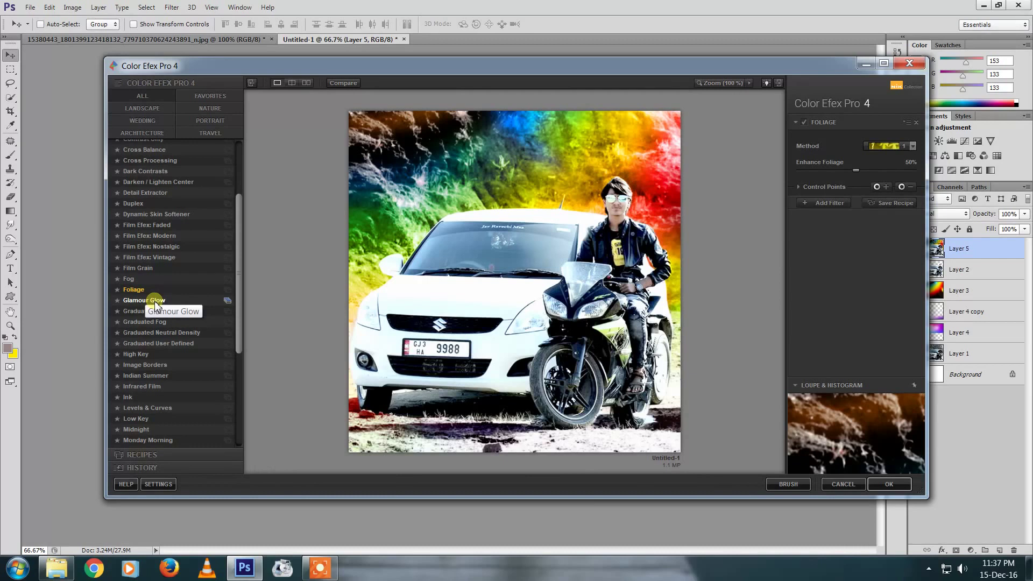
left_click(155, 303)
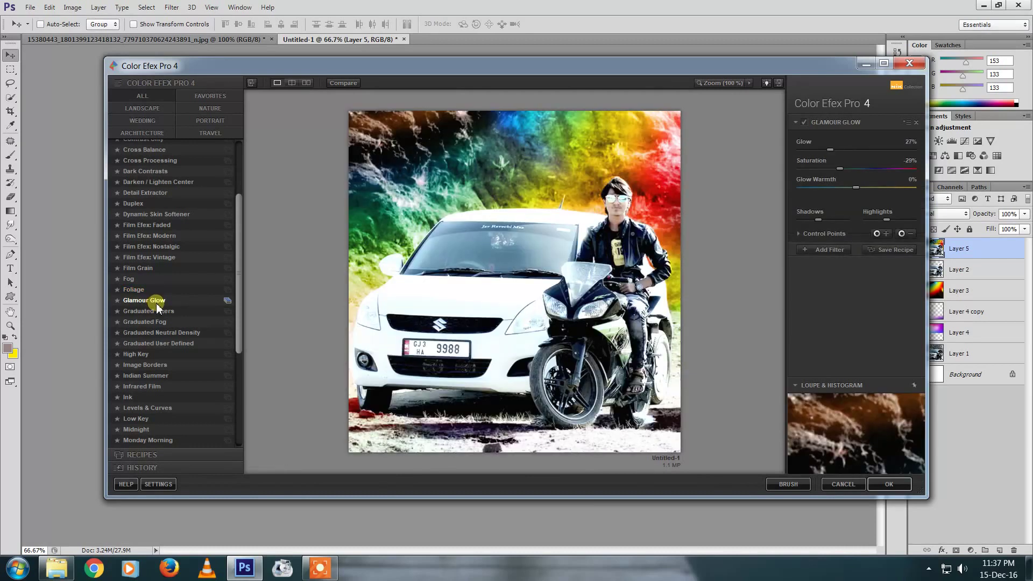
left_click(171, 333)
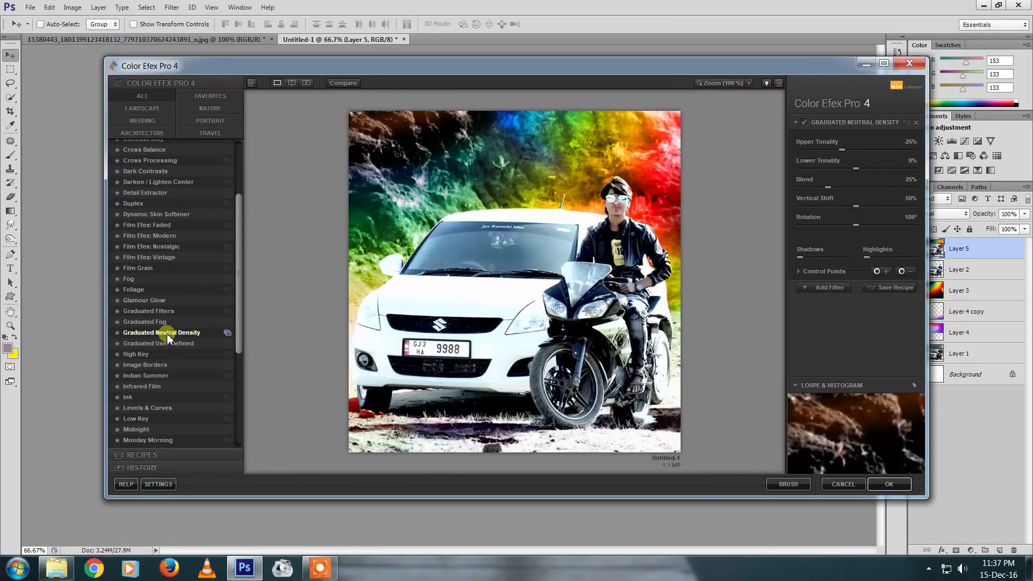
left_click(167, 343)
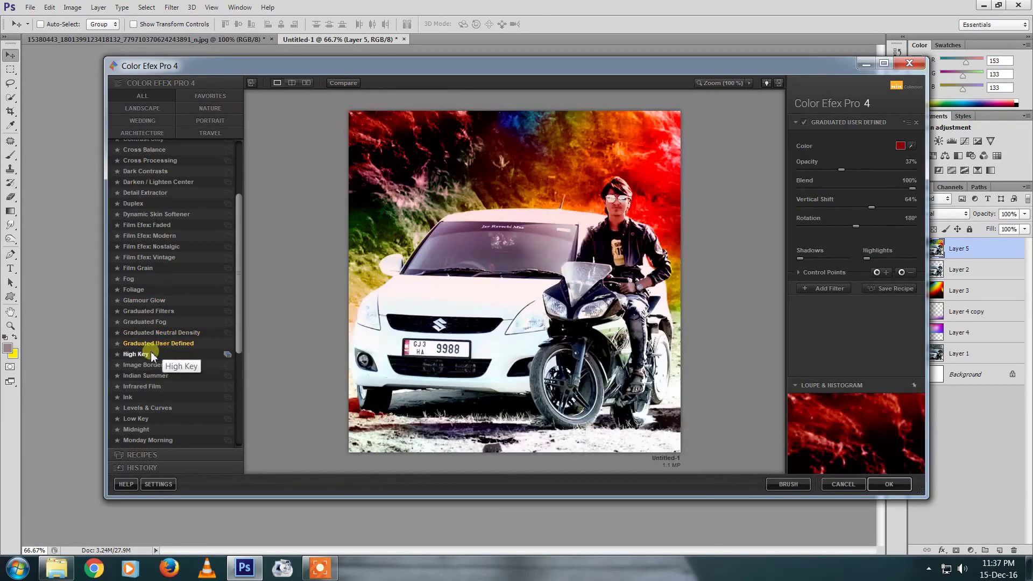
Preview Image Borders, Indian Summer, Low Key and Midnight, returning to Indian Summer
left_click(145, 365)
left_click(153, 376)
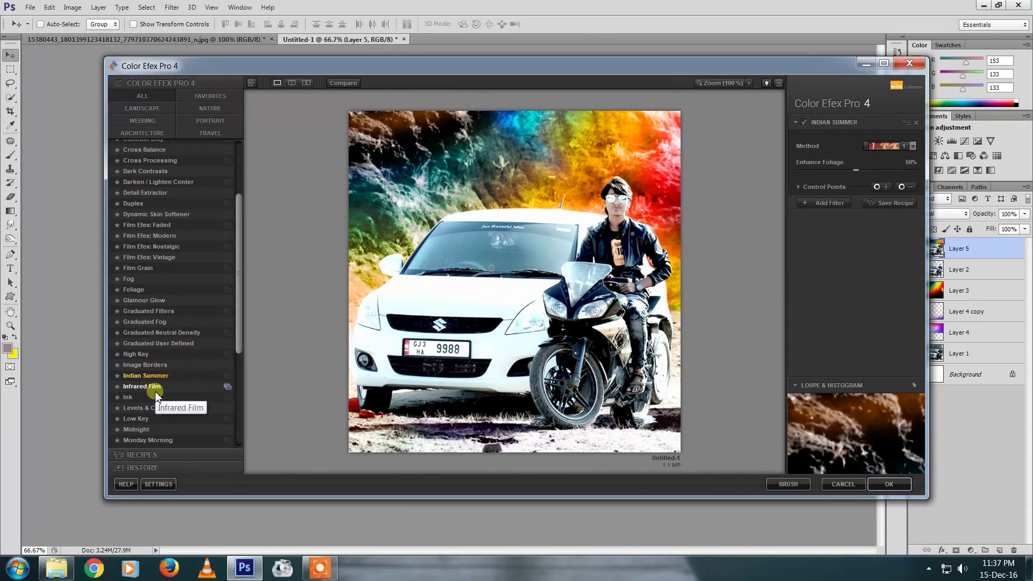
left_click(147, 420)
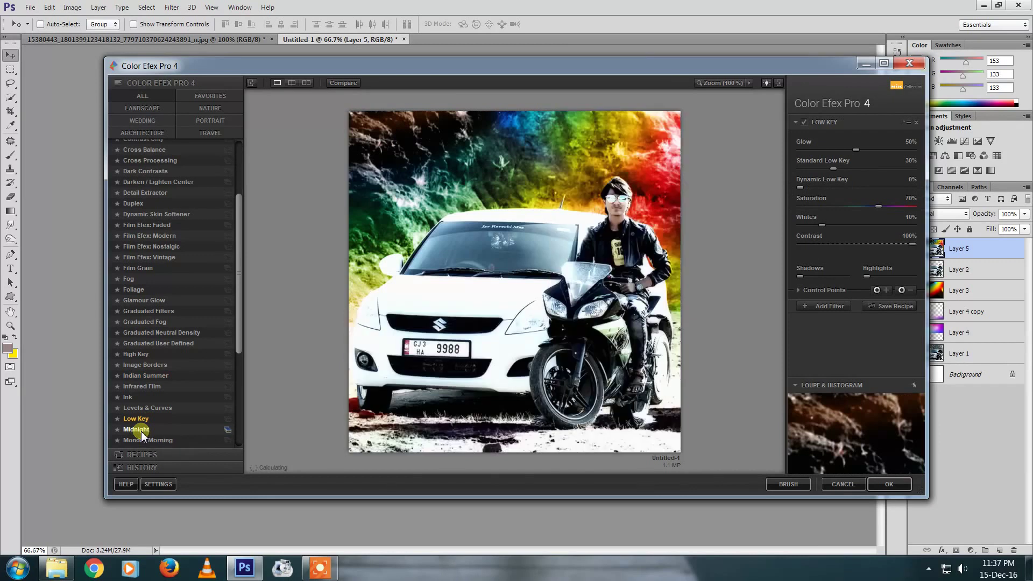
left_click(137, 429)
left_click(144, 376)
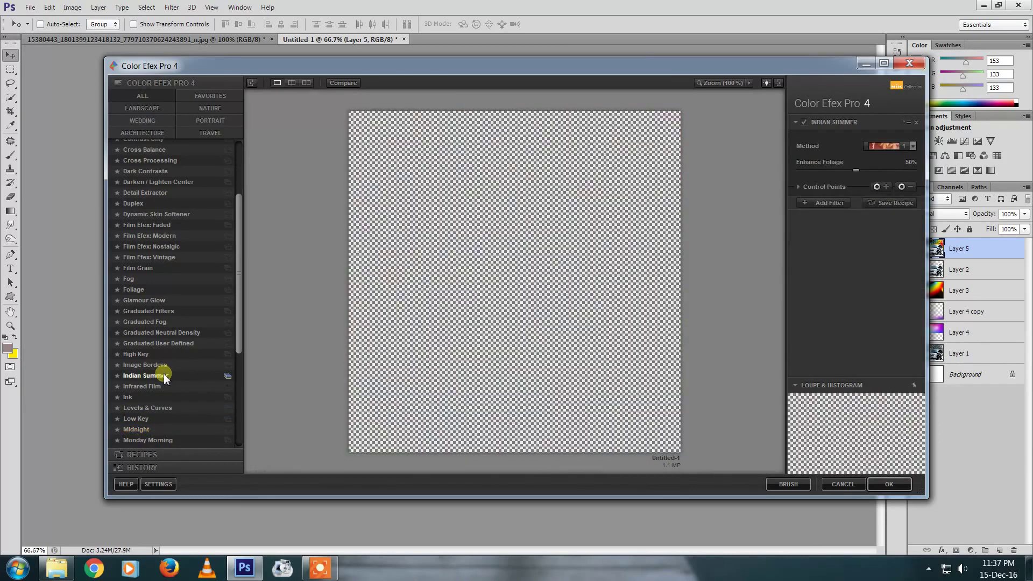
scroll(240, 228, "down", 5)
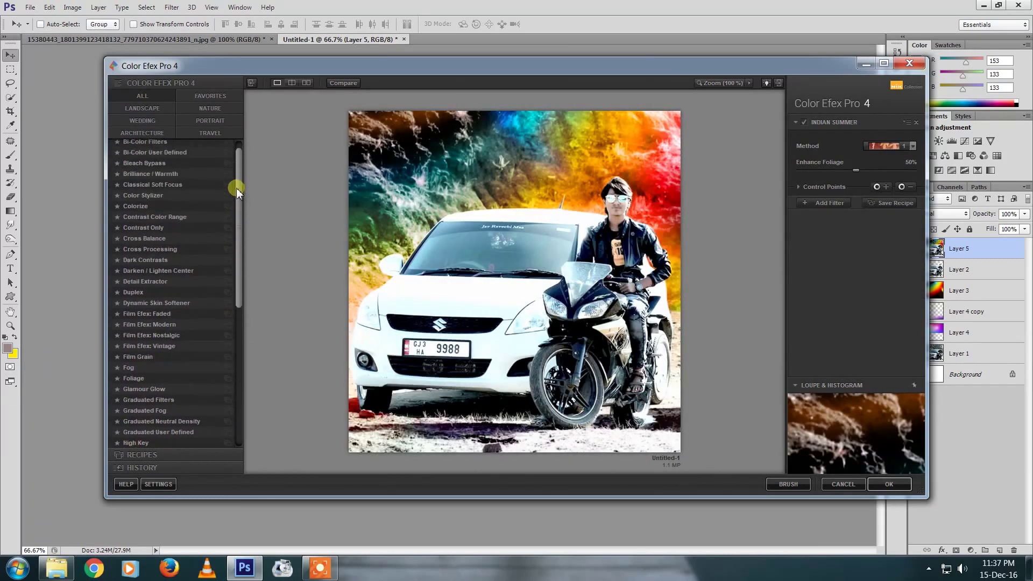
Preview Color Efex Pro 4's Sunlight filter and apply it with OK
left_click(143, 390)
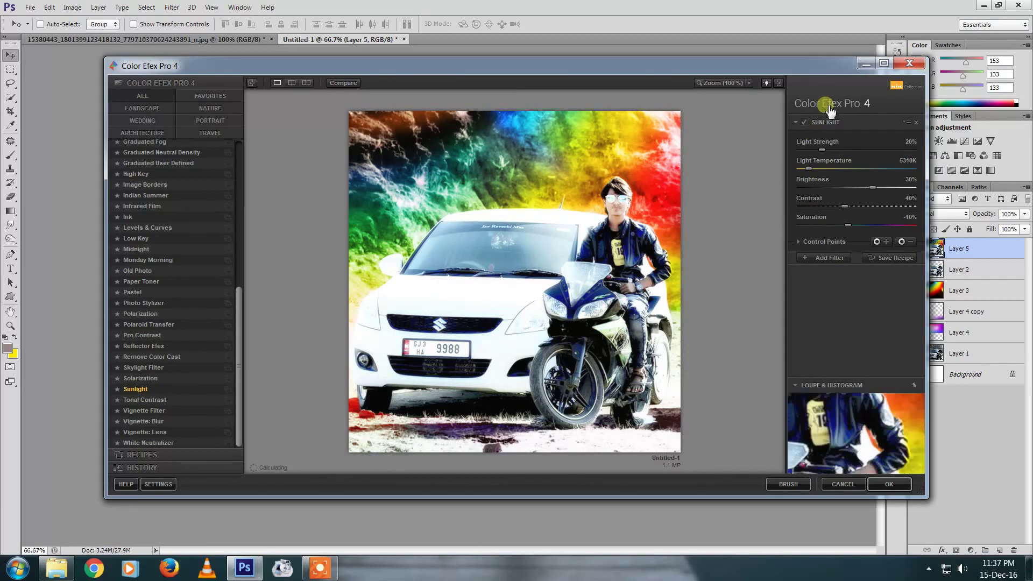
left_click(888, 484)
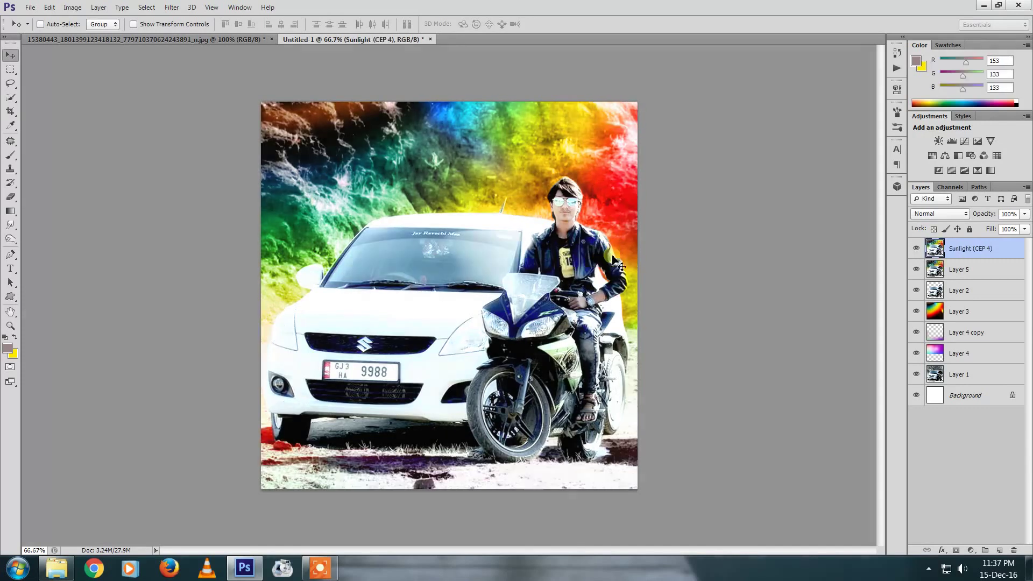
Lower Sunlight (CEP 4) opacity to 73% and inspect Layer 3 and Layer 5 opacities
key("z")
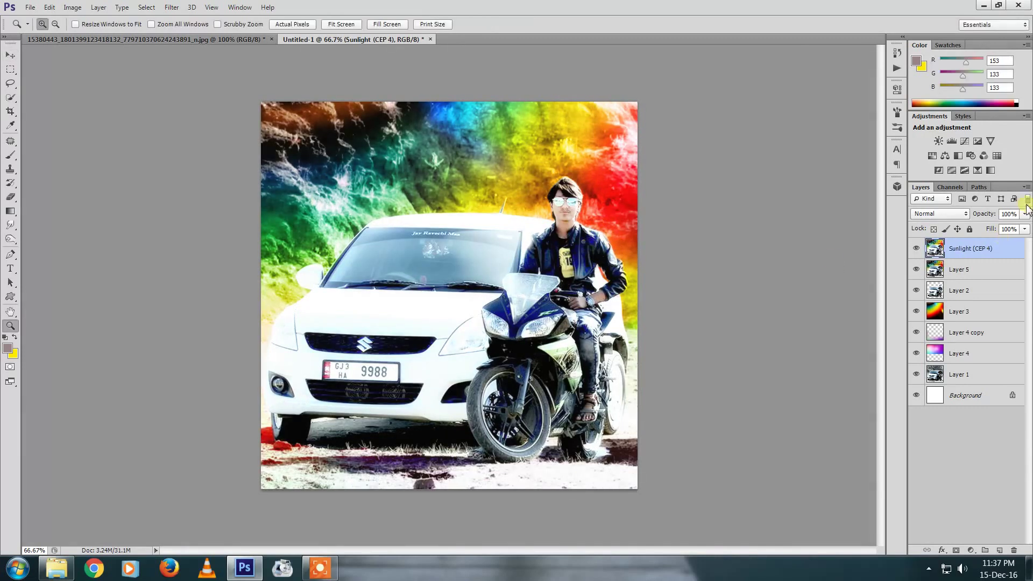
left_click(1025, 215)
left_click_drag(1010, 230, 1013, 230)
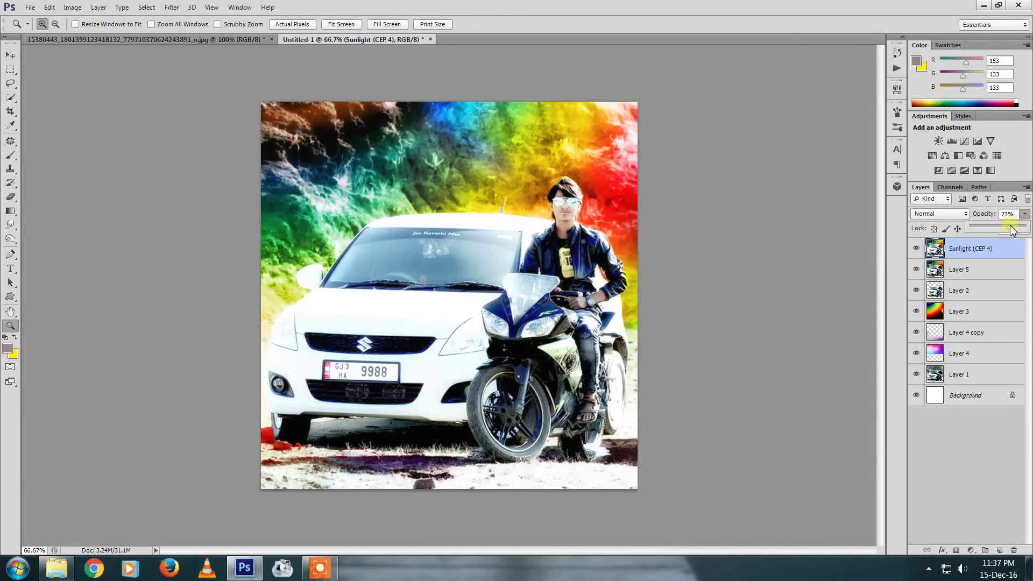
key("v")
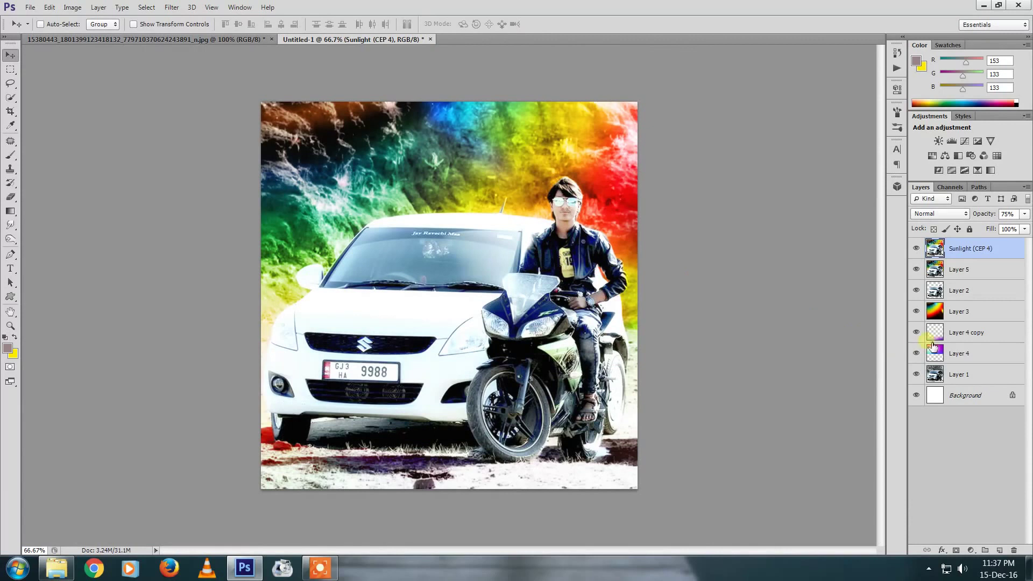
left_click(963, 311)
left_click(1024, 214)
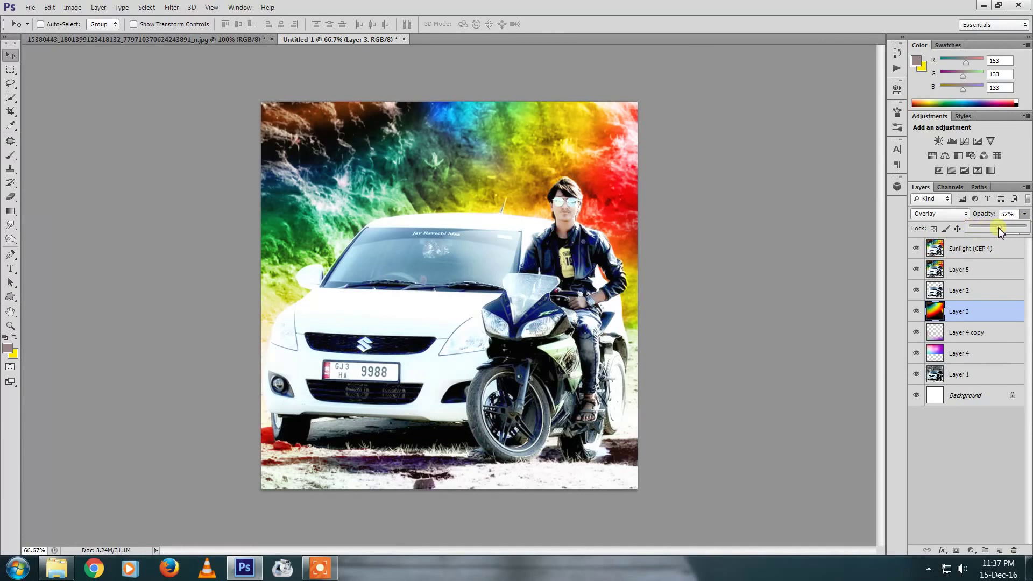
left_click(1002, 274)
left_click(1025, 215)
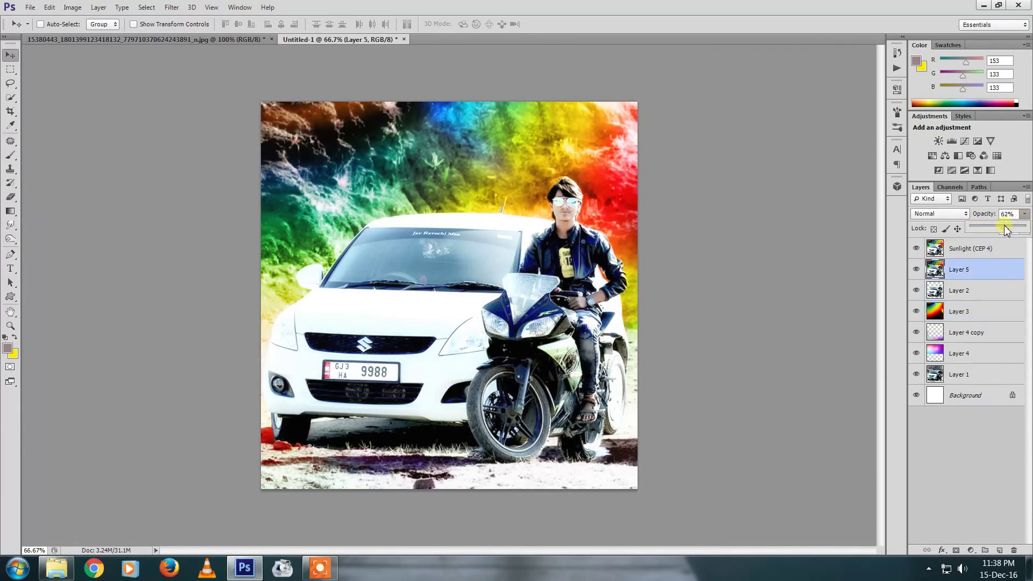
Set the Sunlight (CEP 4) layer's opacity to 66%
left_click(1014, 249)
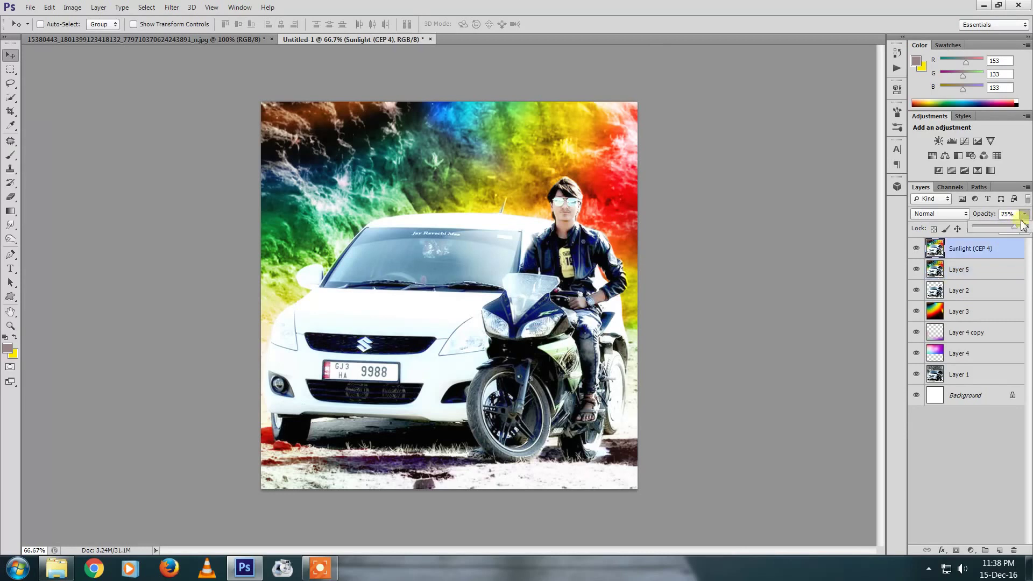
left_click(607, 277)
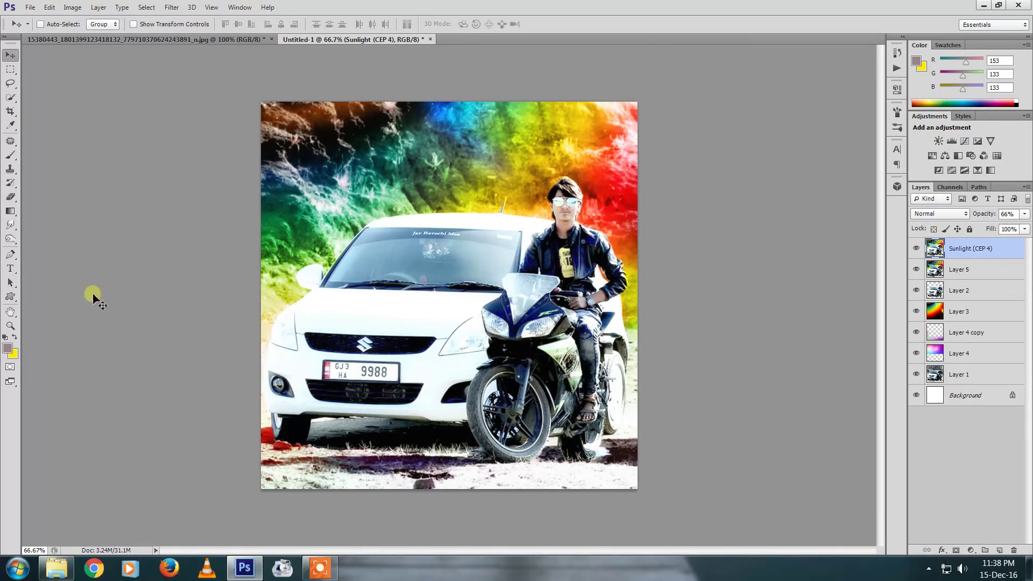
left_click(10, 238)
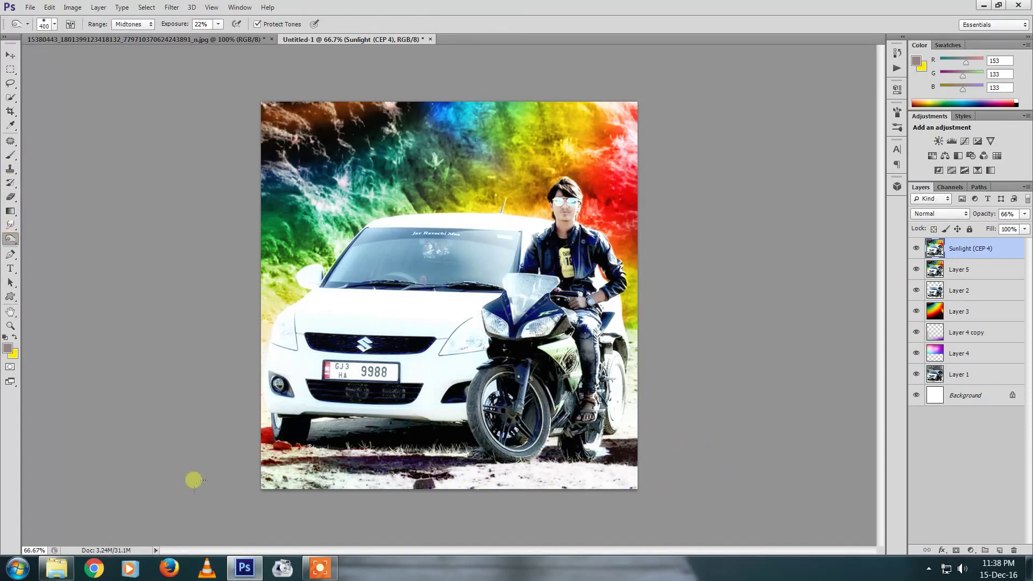
Toggle the Sunlight (CEP 4) layer's visibility off and on to compare
key("v")
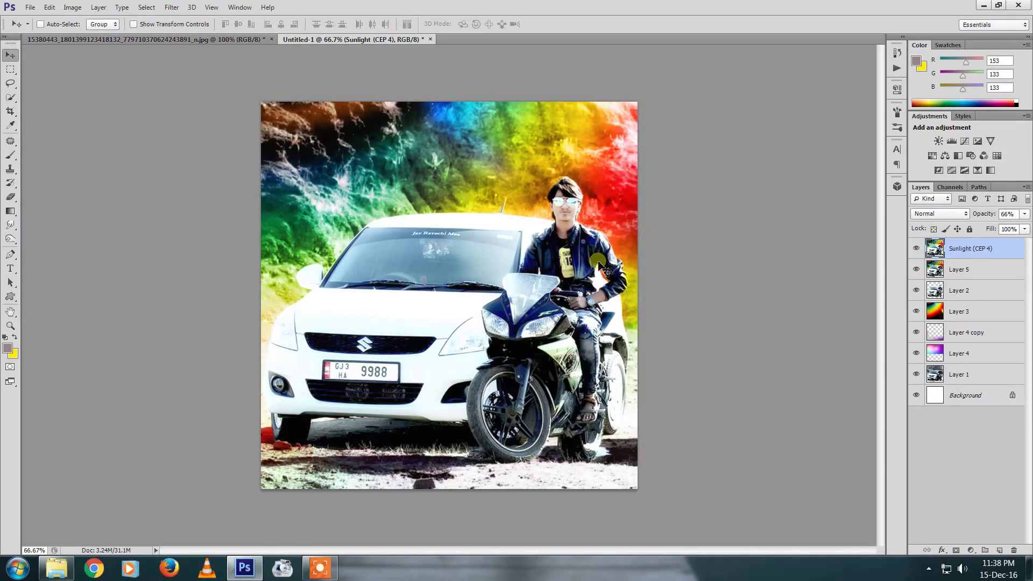
left_click(916, 248)
left_click(916, 248)
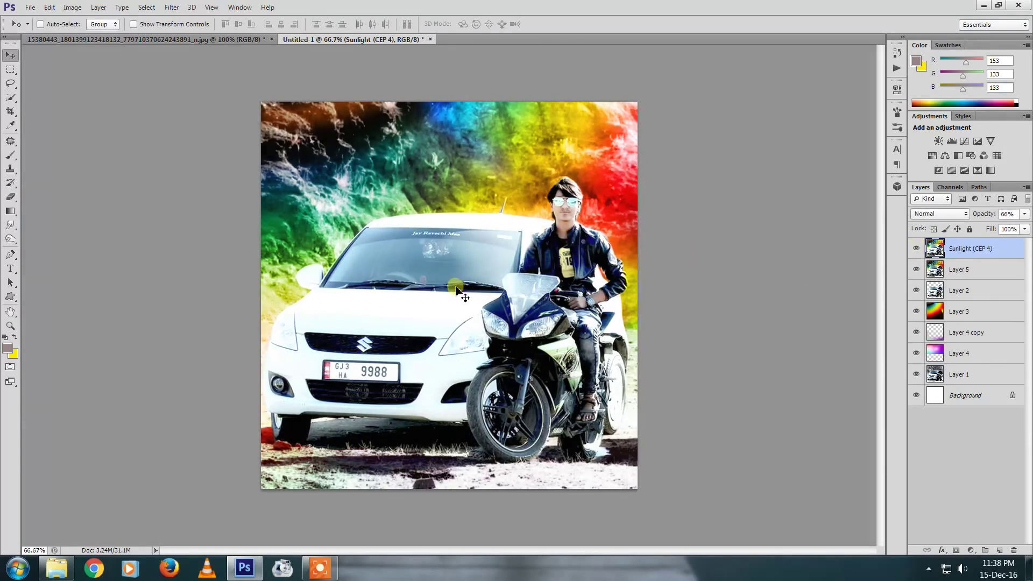
Paint a soft yellow glow with a 200-pixel brush on a new layer
key("b")
left_click(234, 24)
left_click(16, 155)
key("bracketright")
key("bracketright")
key("bracketright")
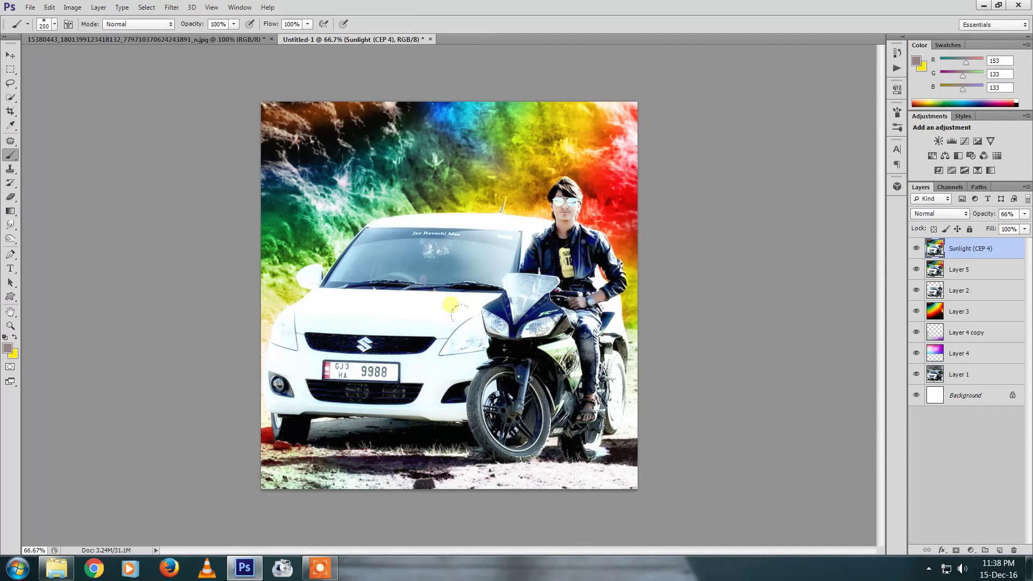
key("x")
left_click_drag(439, 285, 456, 301)
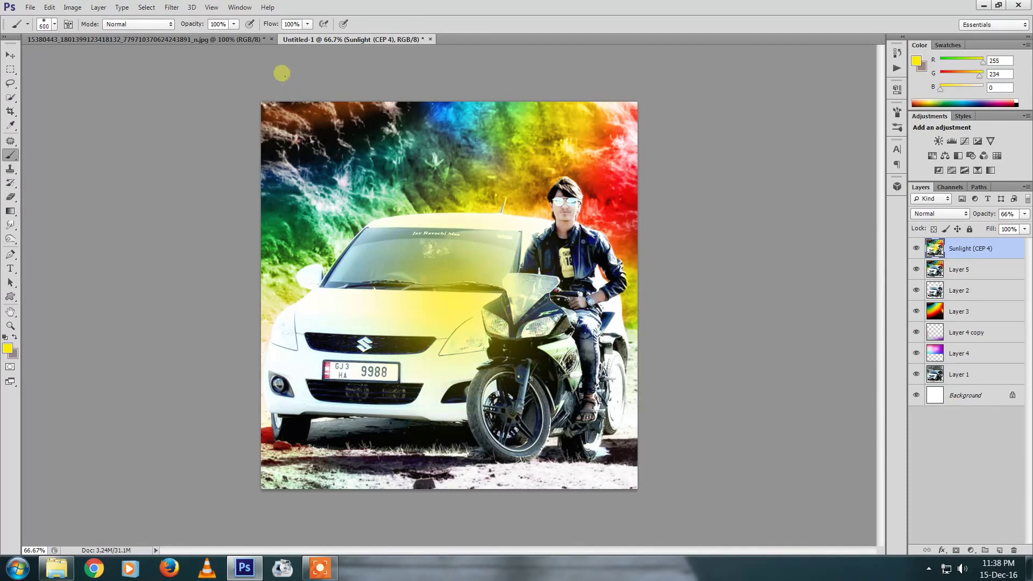
key("ctrl+z")
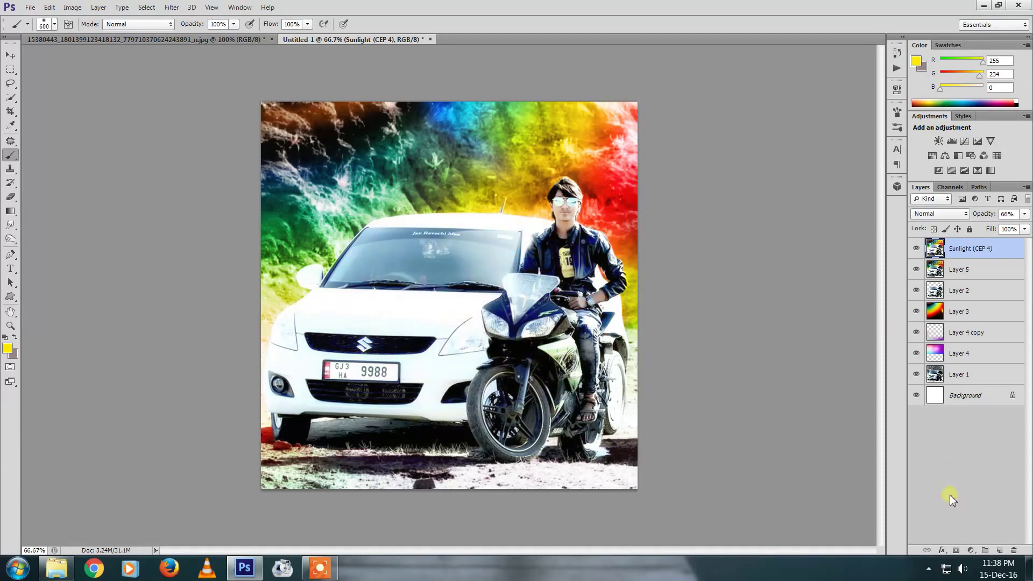
left_click(999, 551)
left_click_drag(455, 291, 460, 293)
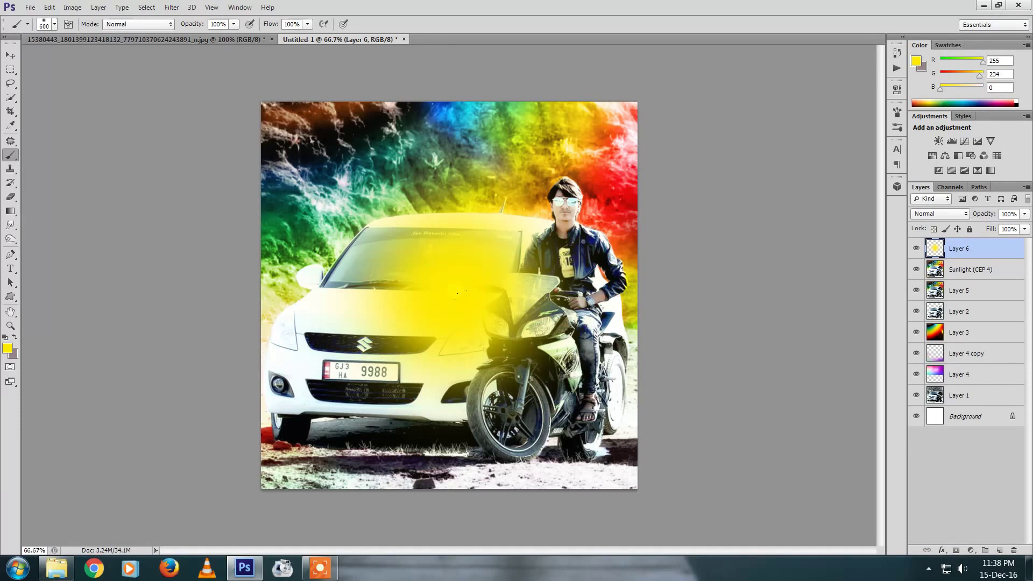
key("d")
key("x")
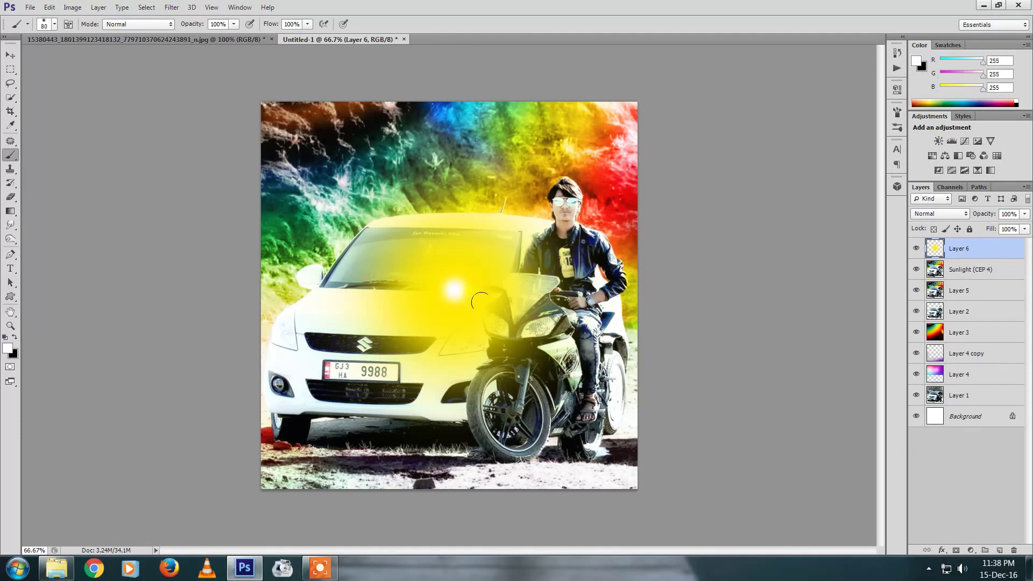
Move the glow up-right beside the rider and shrink it to about half size
key("v")
left_click_drag(482, 294, 615, 239)
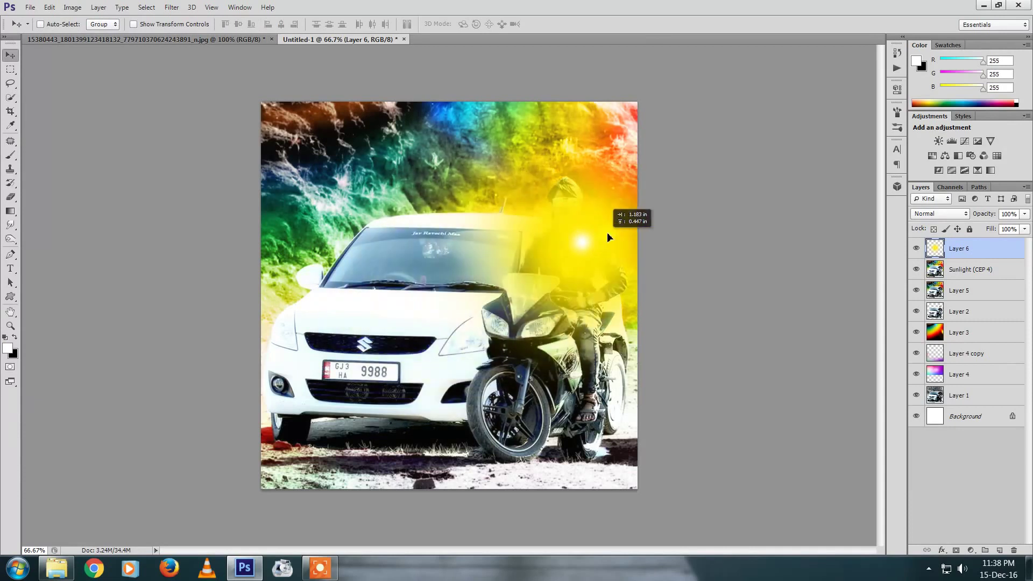
key("ctrl+t")
left_click_drag(764, 60, 673, 152)
Set the yellow glow layer (Layer 6) to Screen blending and nudge it into place
key("Return")
left_click_drag(627, 212, 615, 211)
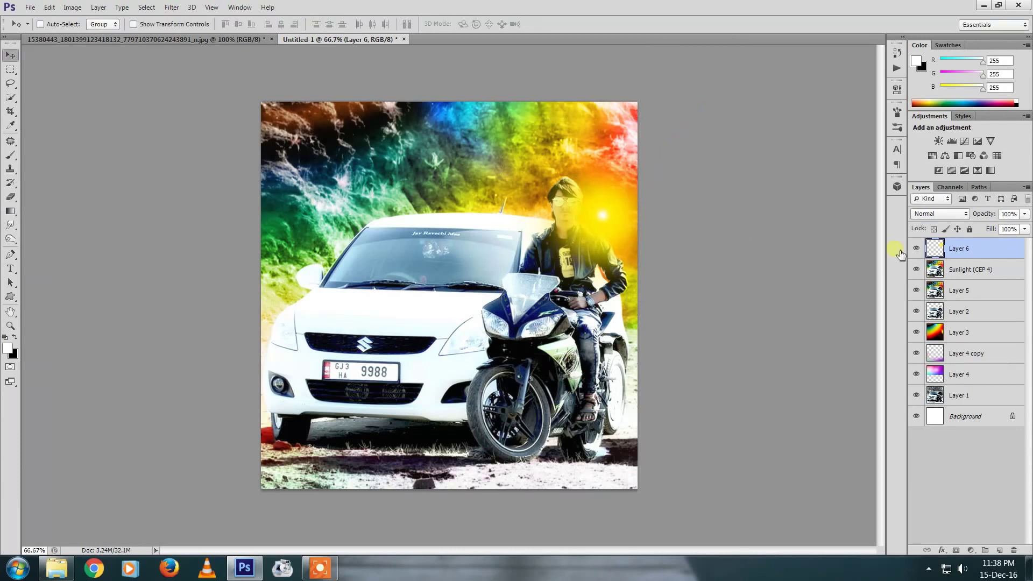
left_click(940, 214)
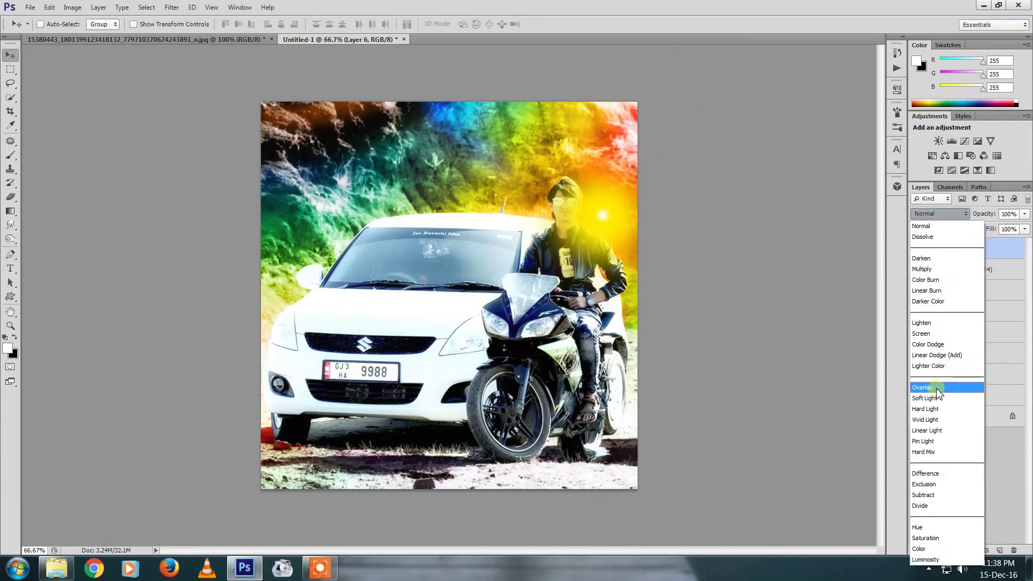
left_click(930, 333)
left_click_drag(618, 218, 623, 203)
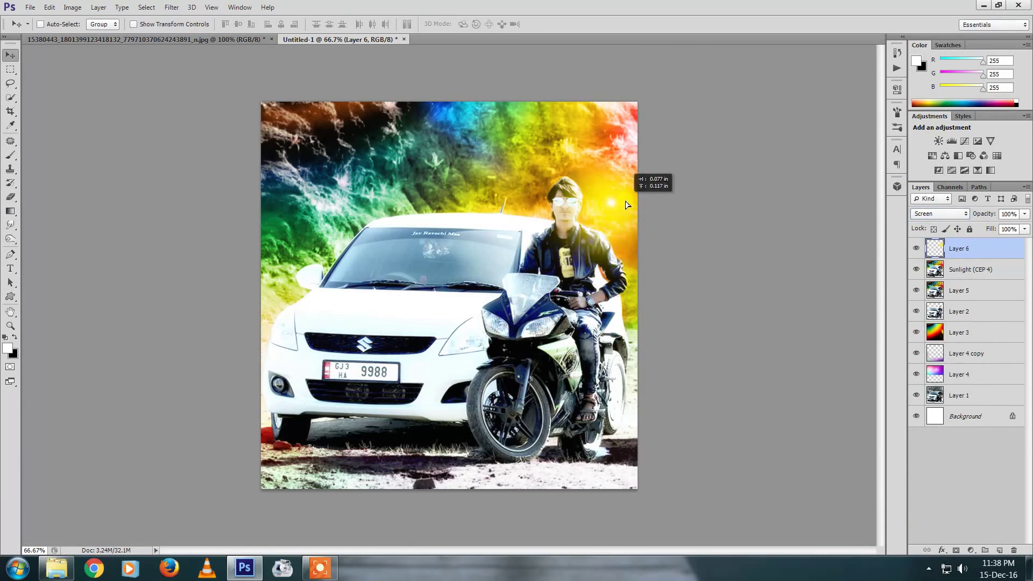
Rescale the flare to about 114% and move it onto the car's left headlight
key("ctrl+t")
left_click_drag(710, 114, 733, 132)
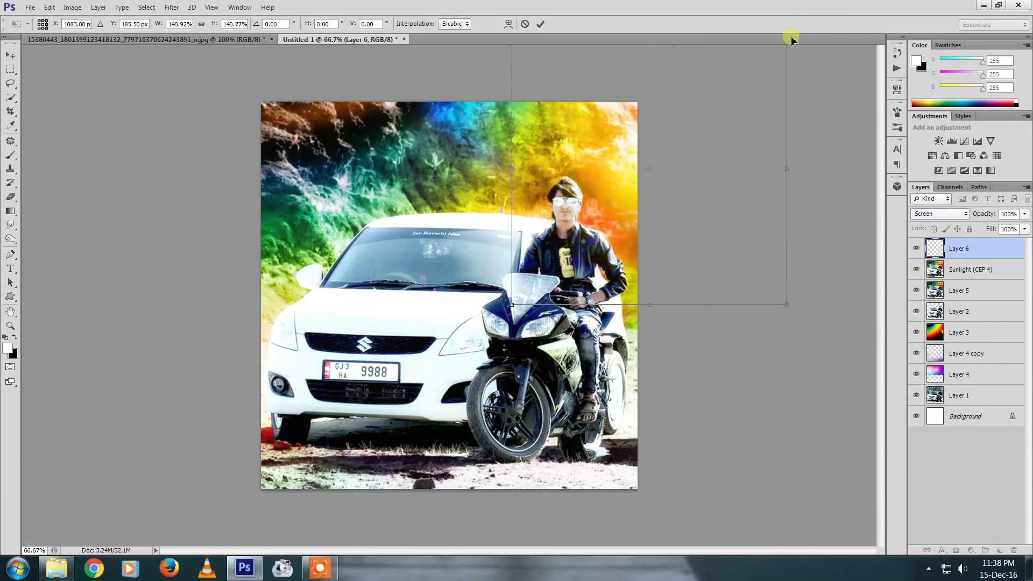
key("Return")
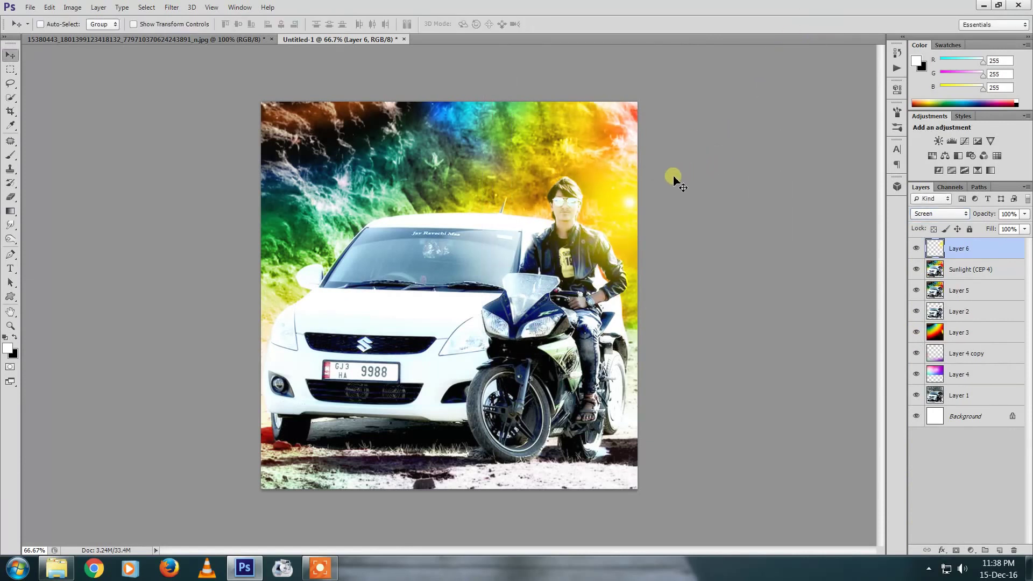
key("ctrl+t")
left_click_drag(767, 67, 775, 88)
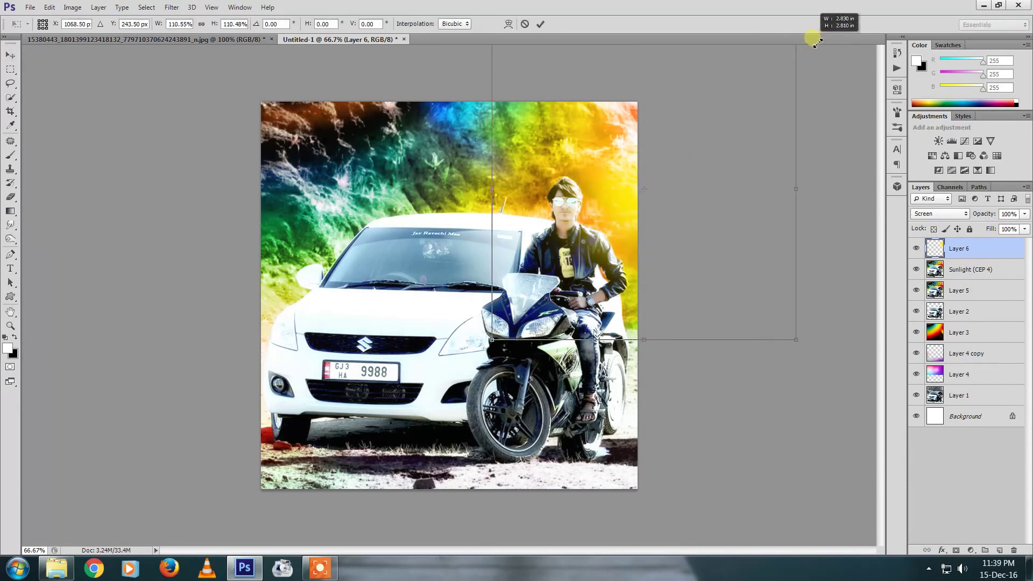
key("Return")
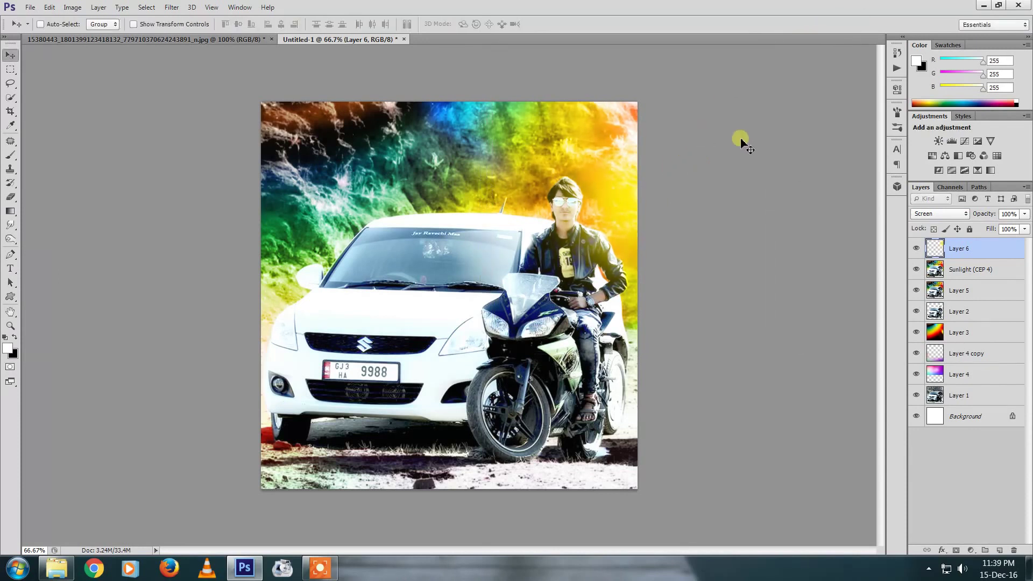
left_click_drag(668, 192, 264, 334)
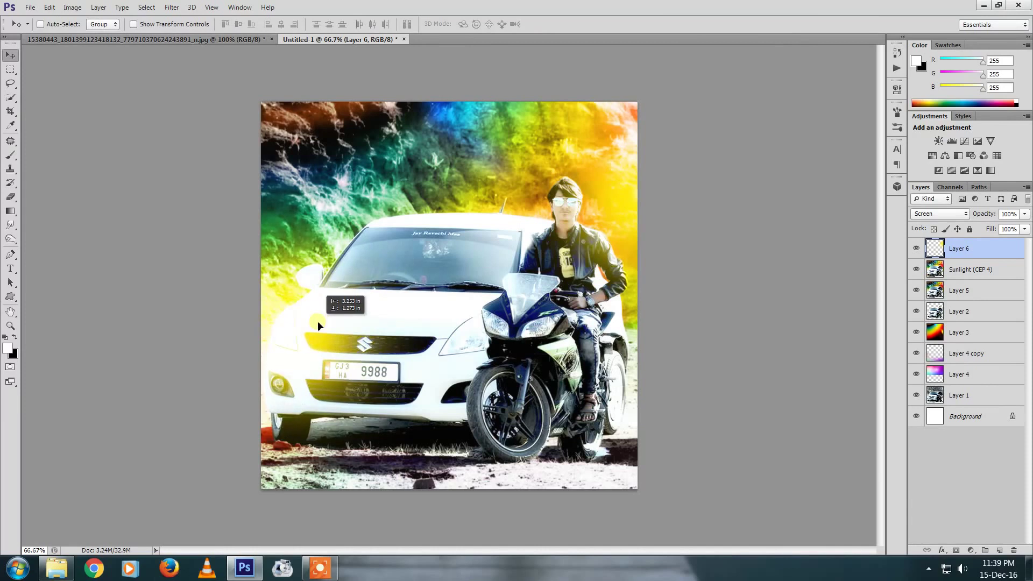
Duplicate the flare and shrink the copy to about 37% over the headlight
key("ctrl+j")
key("ctrl+t")
mouse_move(451, 185)
left_mouse_down()
mouse_move(318, 305)
mouse_move(346, 278)
left_mouse_up()
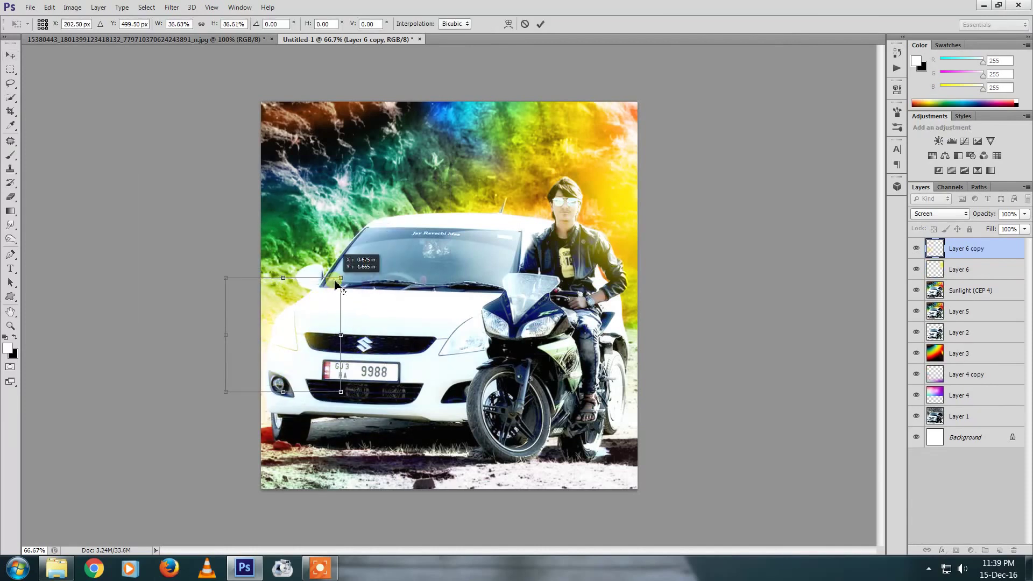
Tint the shrunken flare copy magenta with Hue -98, then duplicate the layer
key("Return")
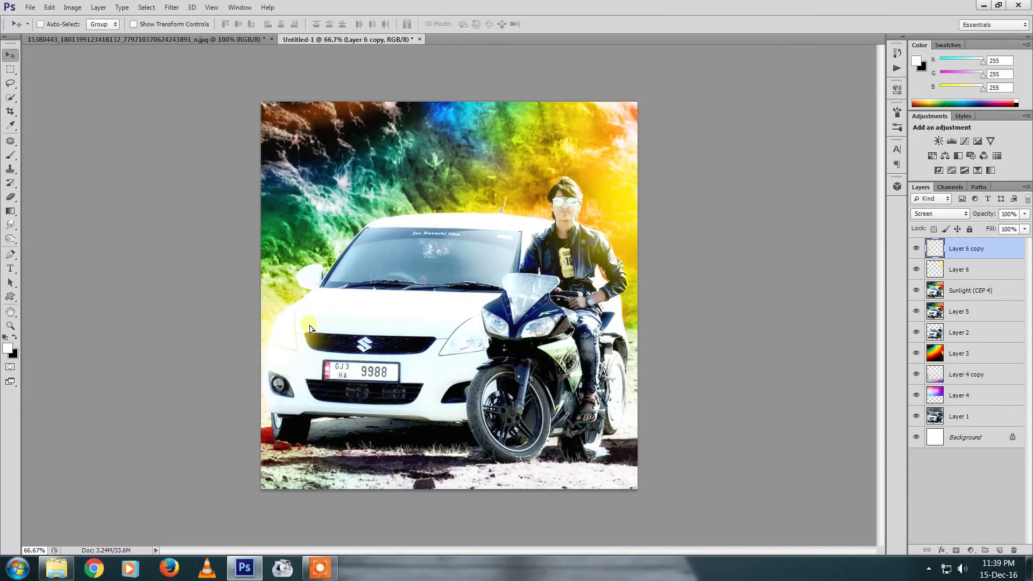
key("ctrl+u")
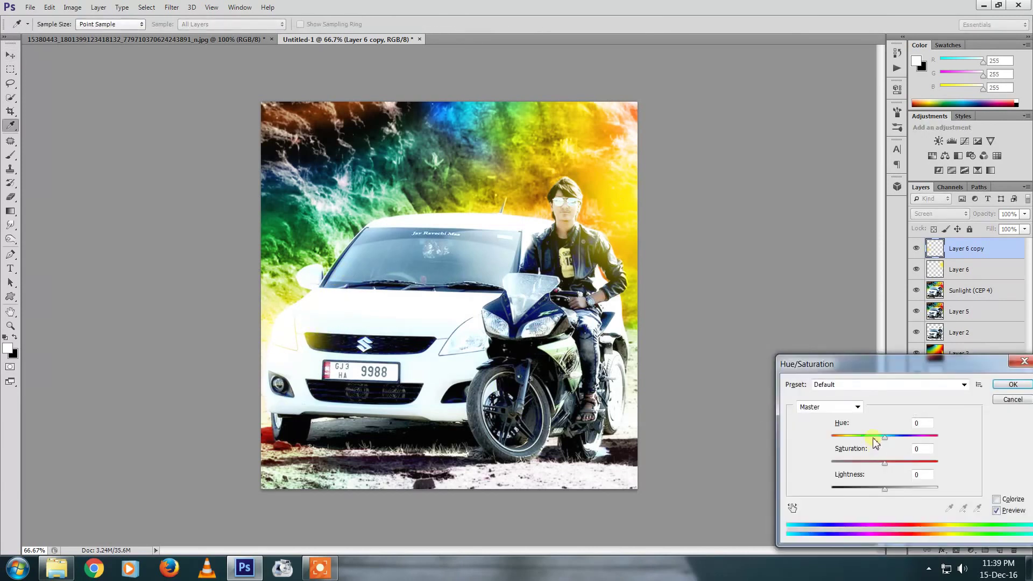
mouse_move(882, 440)
left_mouse_down()
mouse_move(803, 438)
mouse_move(945, 434)
mouse_move(850, 440)
left_mouse_up()
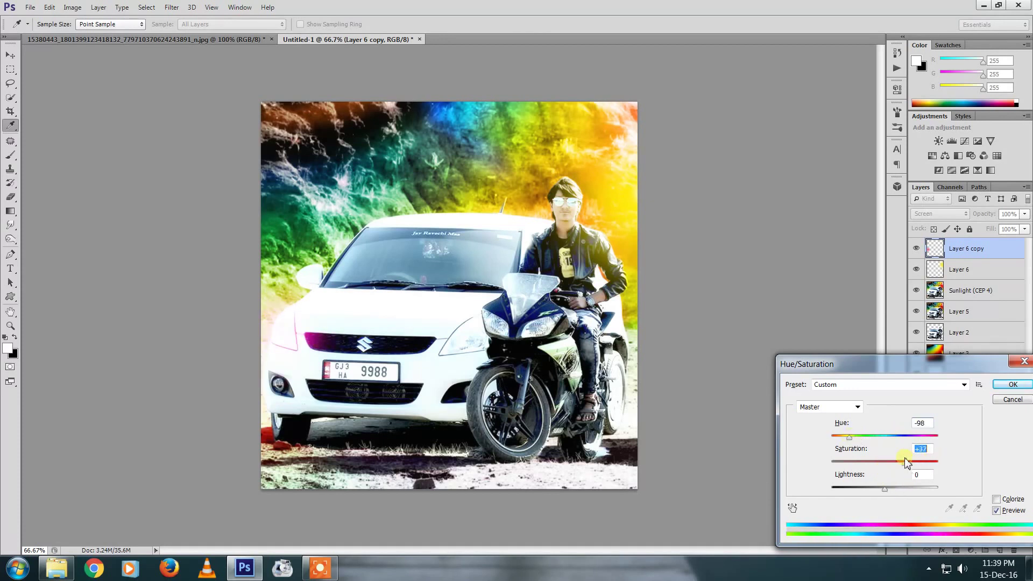
key("Return")
left_click_drag(997, 260, 999, 547)
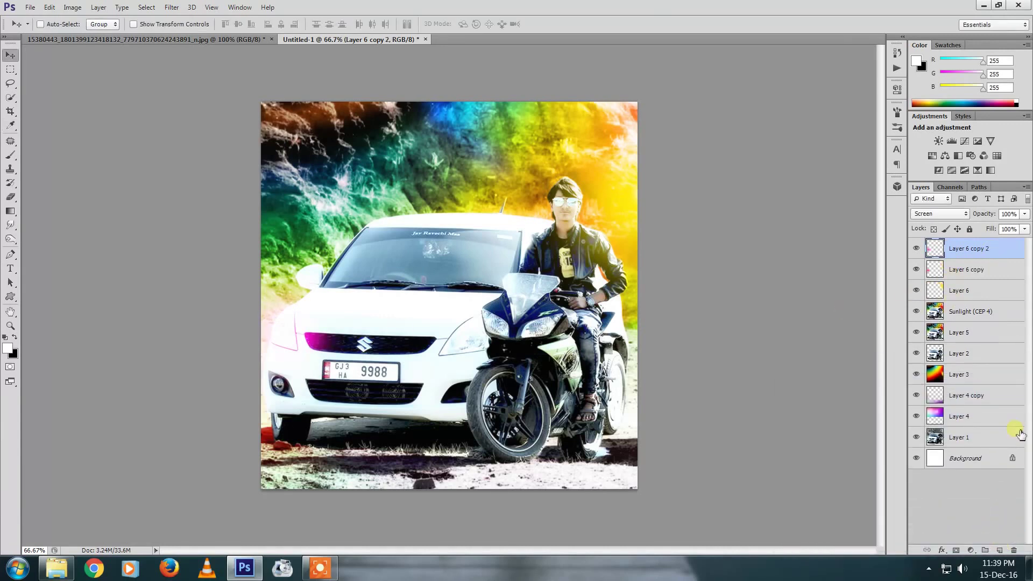
Delete the extra flare copy and set the magenta glow to Screen blending
left_click_drag(948, 263, 737, 272)
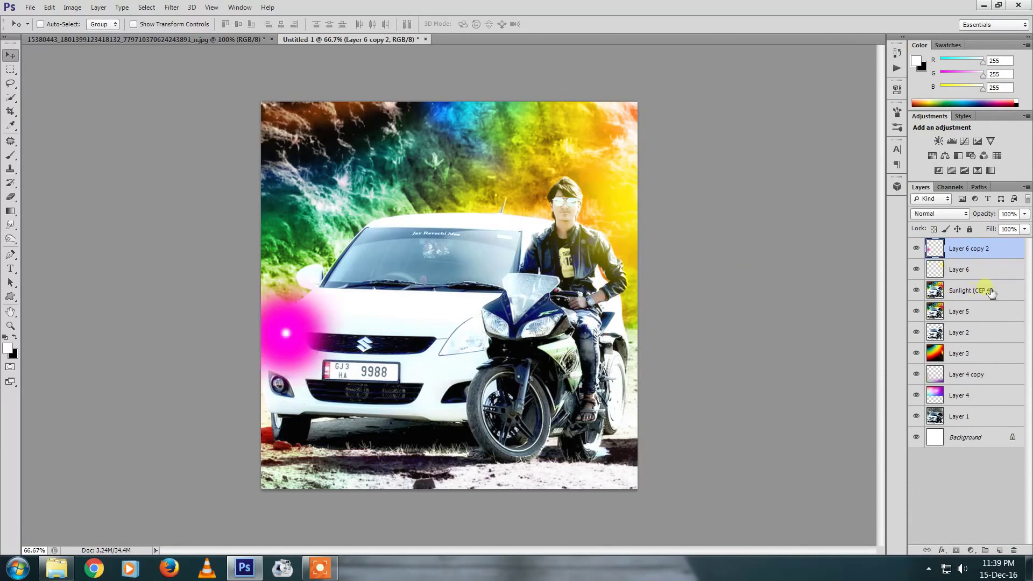
left_click(940, 214)
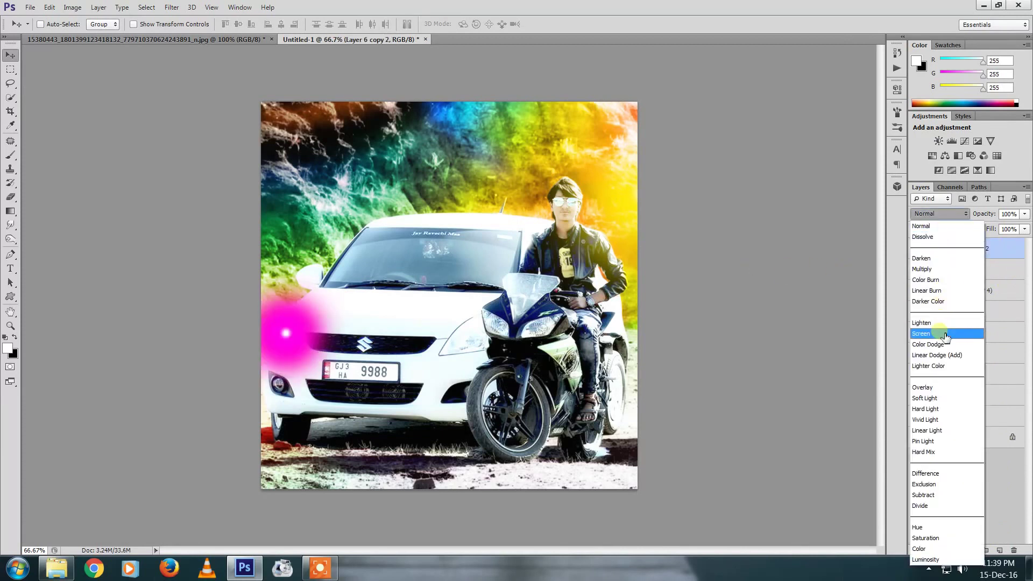
left_click(942, 333)
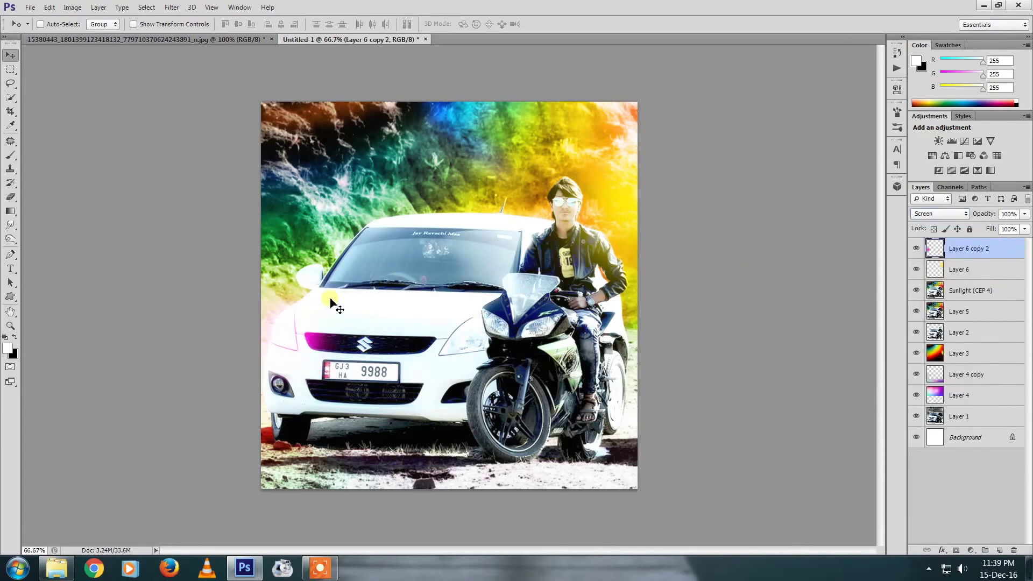
key("ctrl+t")
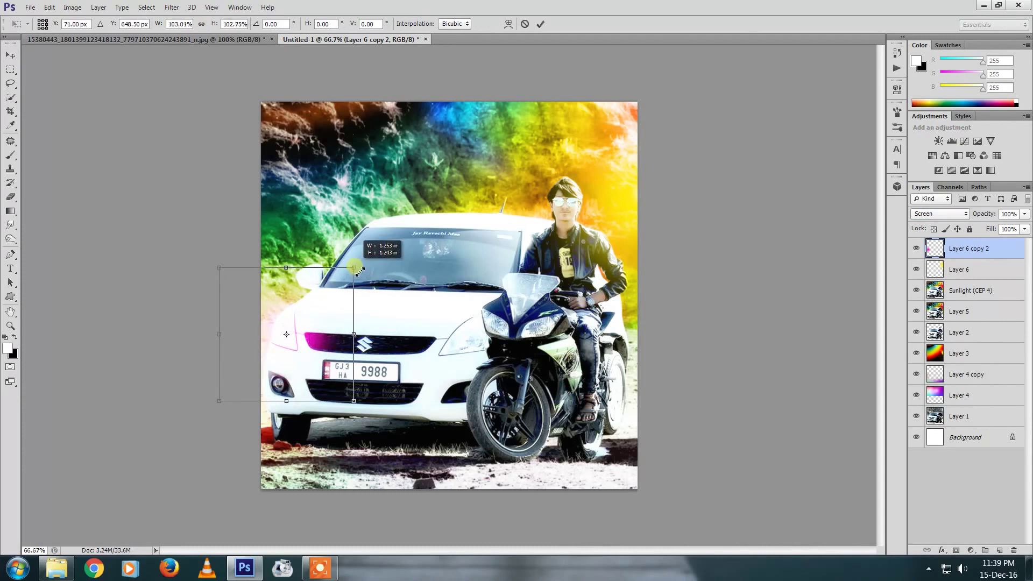
key("Return")
Copy the magenta glow onto the motorbike's headlight
left_click_drag(324, 305, 499, 319, "alt")
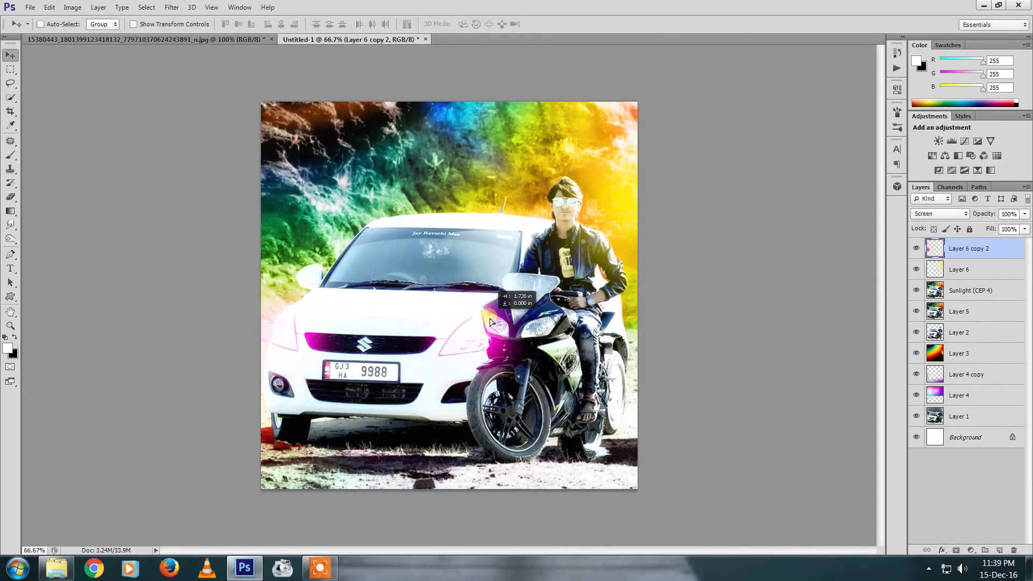
key("ctrl+t")
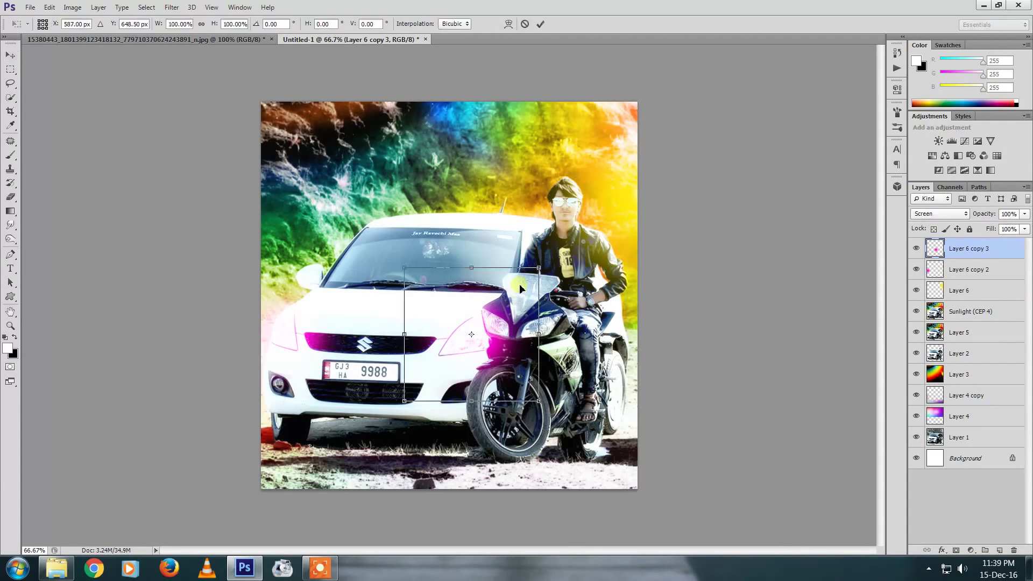
key("Return")
key("ctrl+1")
left_click_drag(483, 344, 554, 326)
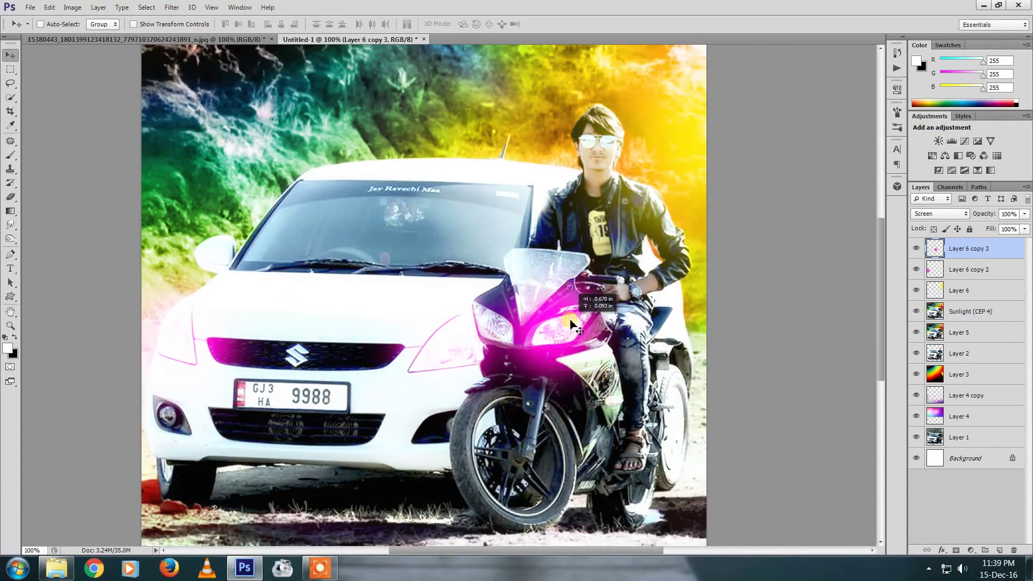
Duplicate the headlight glow and shrink the copy down
key("ctrl+j")
key("ctrl+t")
left_click_drag(640, 242, 603, 287)
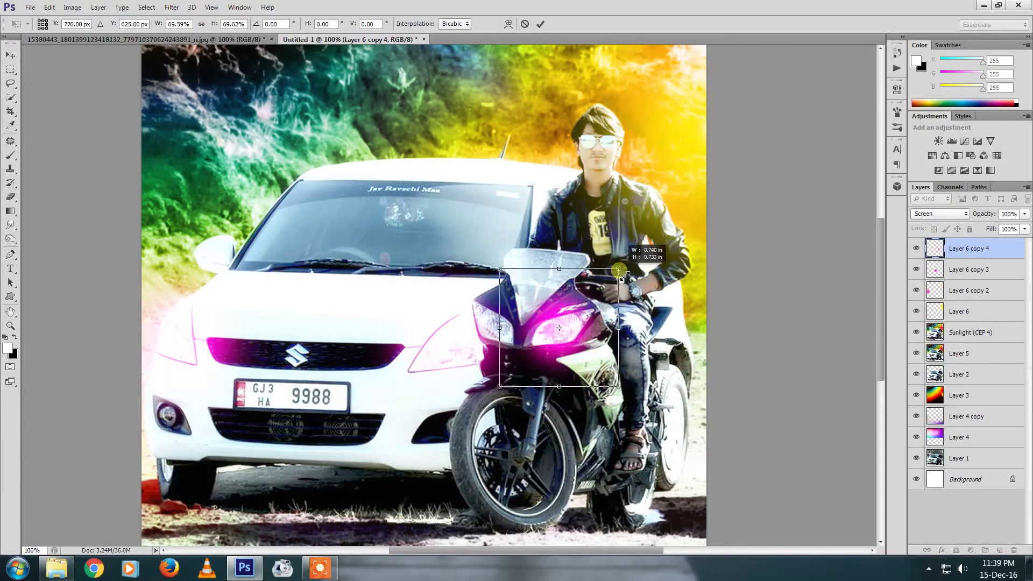
key("Return")
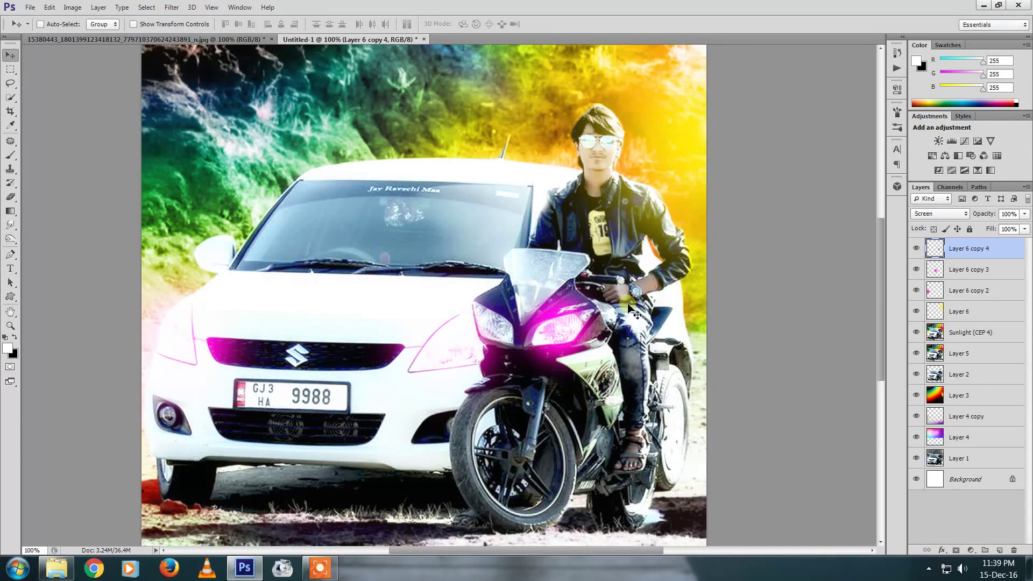
key("ctrl+u")
Turn the headlight glow red-pink and copy it onto the other headlight
left_click(908, 435)
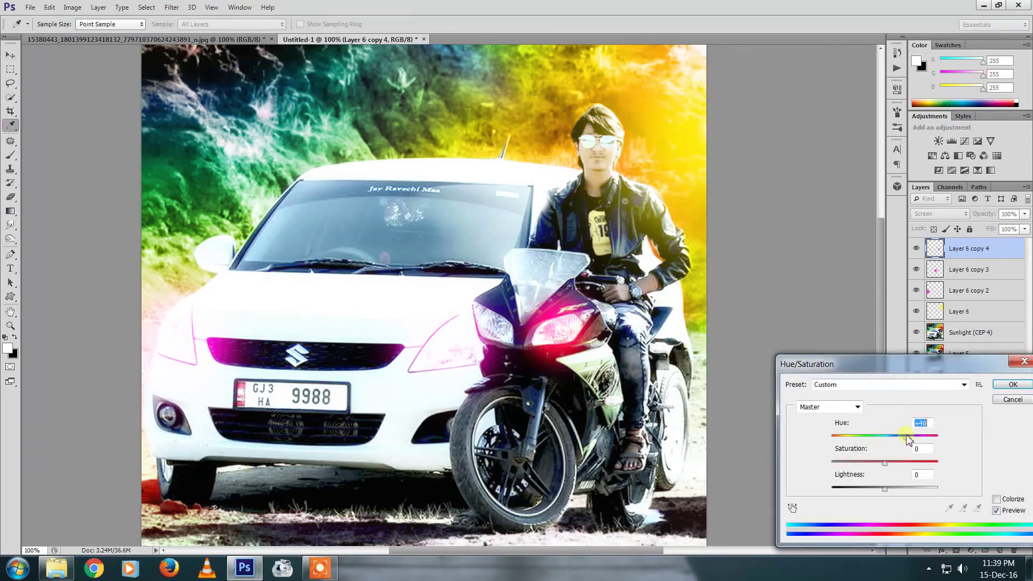
key("Return")
left_click_drag(559, 315, 504, 319)
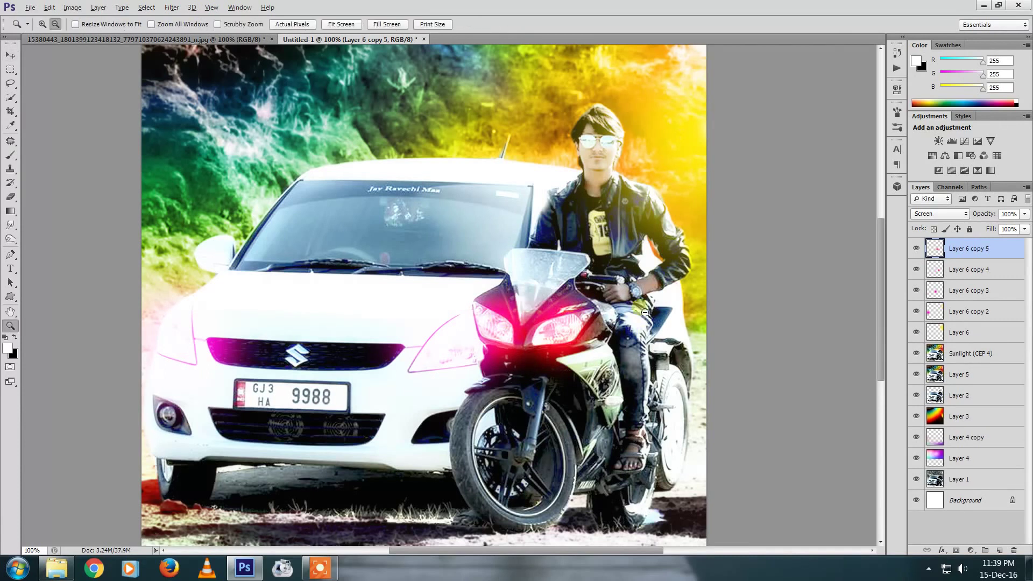
key("ctrl+minus")
key("z")
left_click(559, 309)
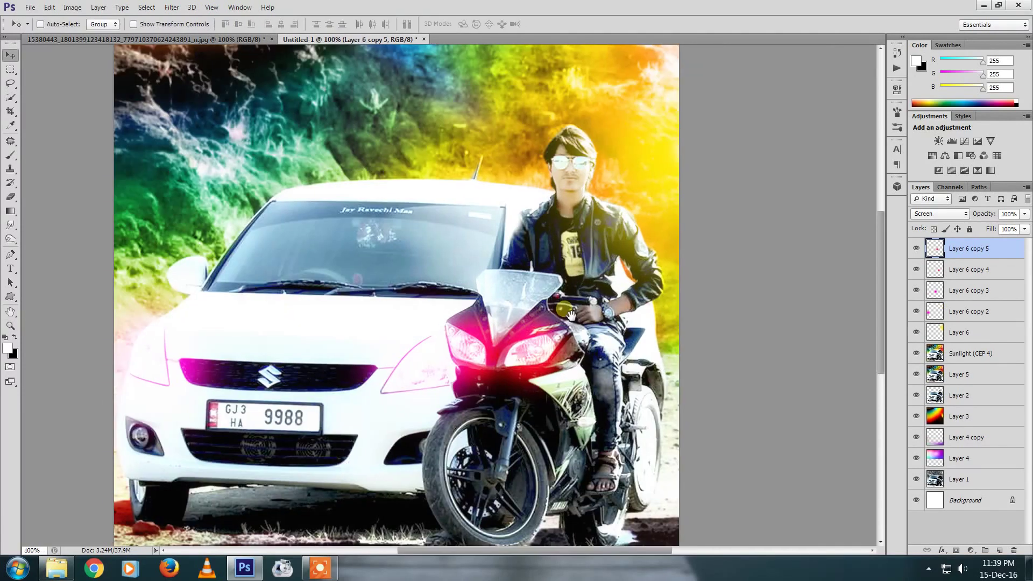
left_click(585, 289, "alt")
Move the glow copy lower on the bike and shift its hue to bluish-violet
key("ctrl+t")
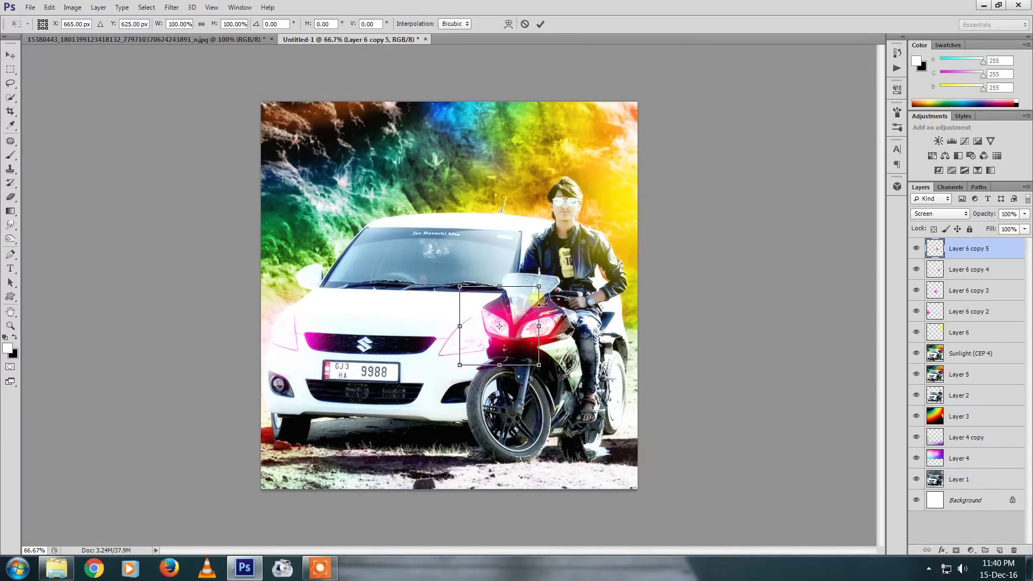
left_click_drag(540, 293, 540, 323)
key("Return")
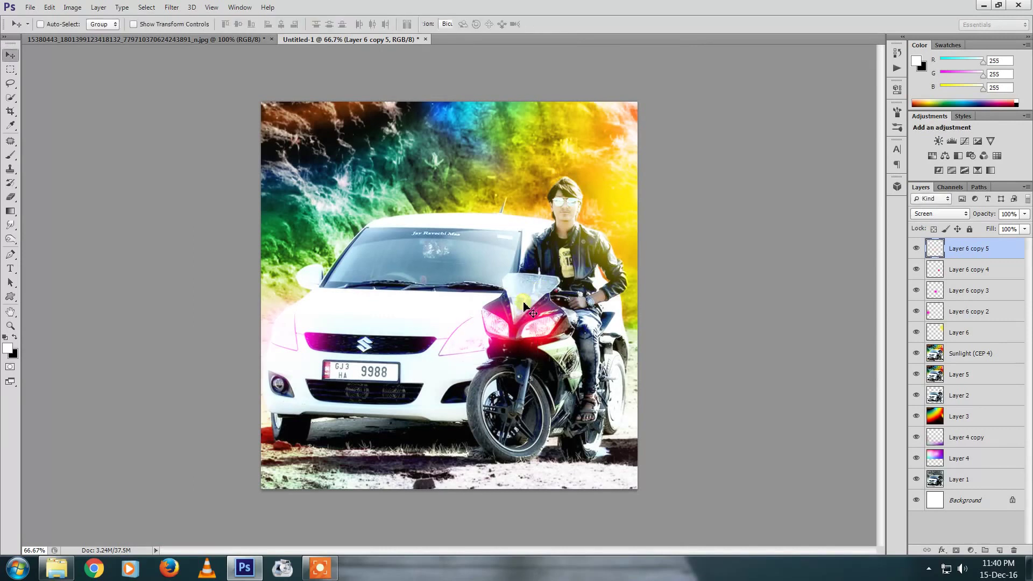
key("ctrl+u")
mouse_move(888, 440)
left_mouse_down()
mouse_move(925, 441)
mouse_move(849, 440)
left_mouse_up()
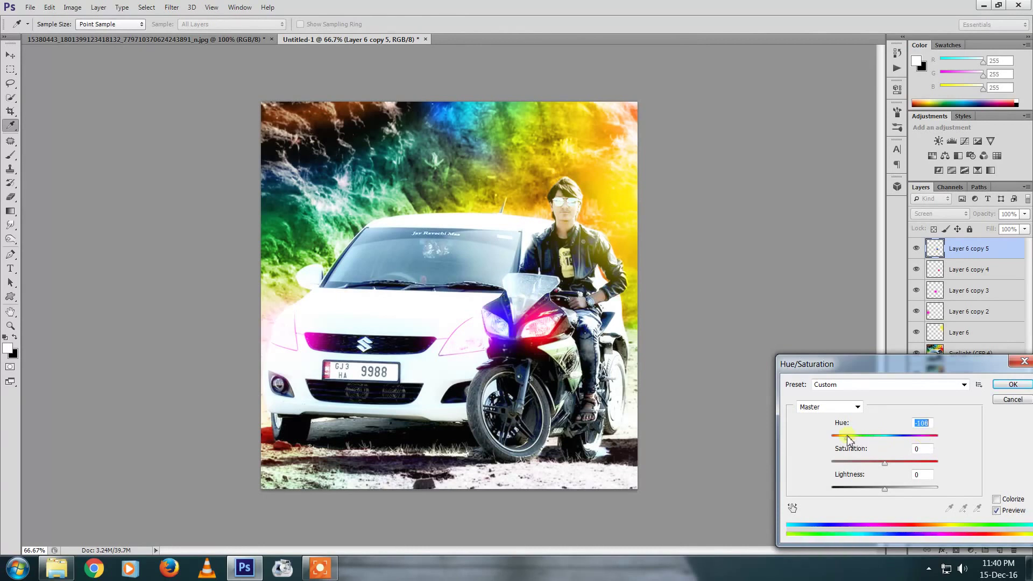
key("Return")
Select Layer 6 copy 2 on the car's left side and blend it in Overlay, after trying Multiply
key("v")
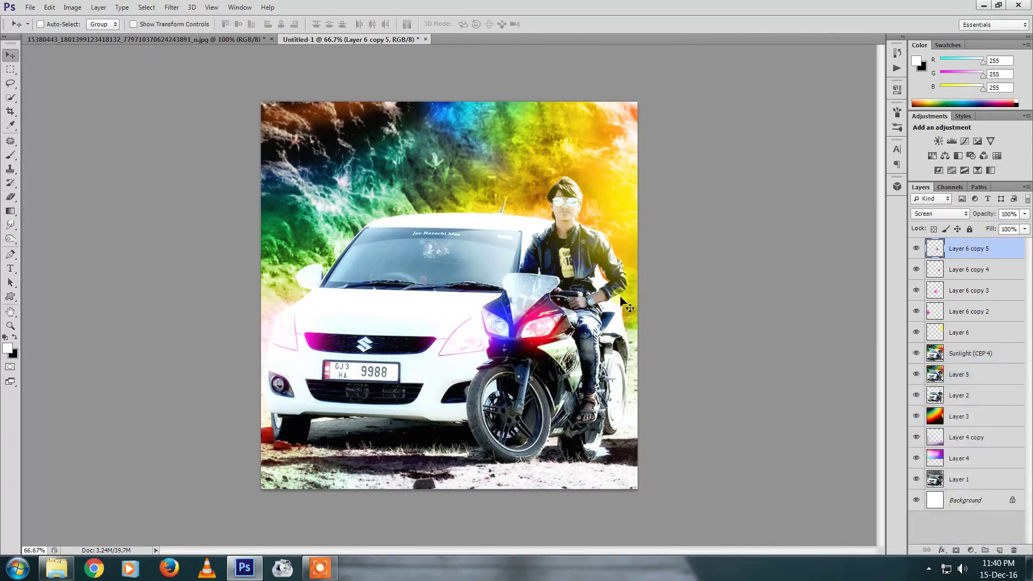
left_click_drag(621, 299, 298, 341)
left_click(319, 337, "ctrl")
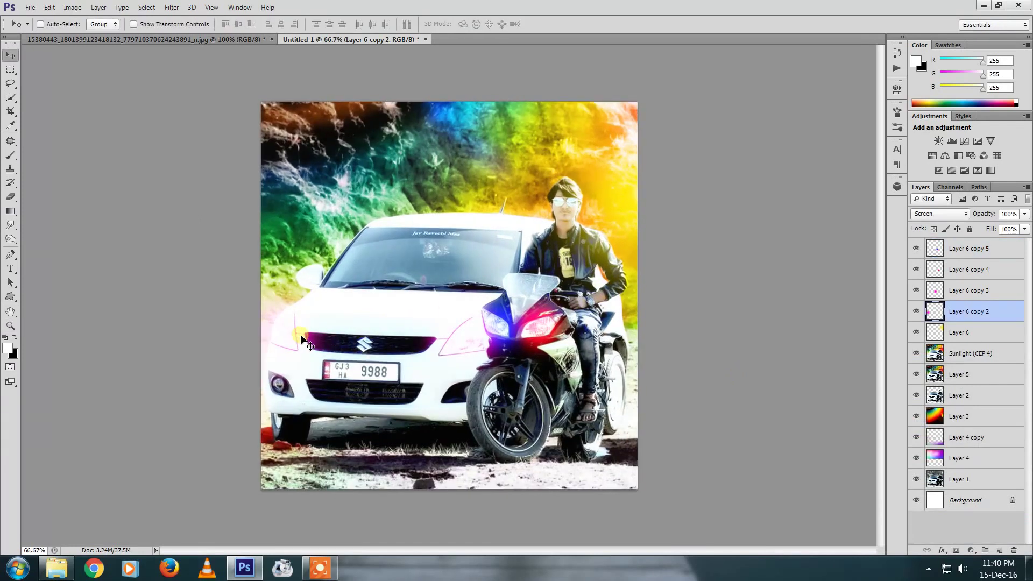
left_click(938, 213)
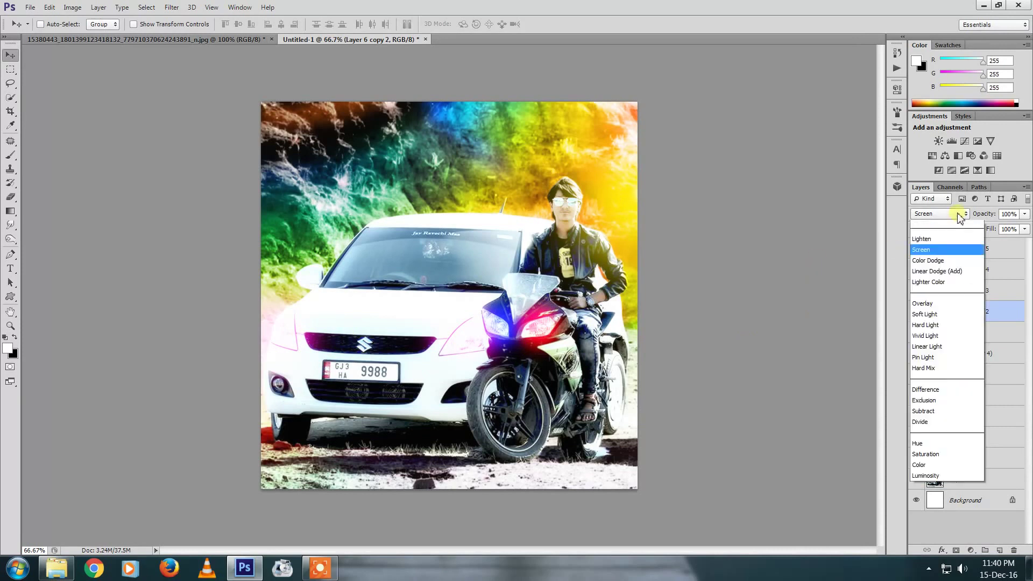
left_click(935, 387)
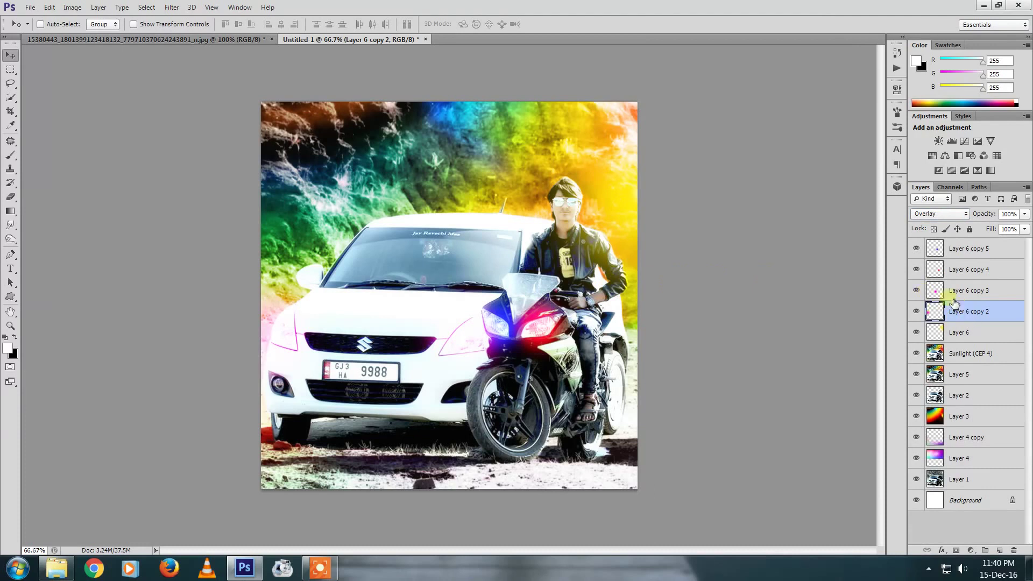
left_click(938, 213)
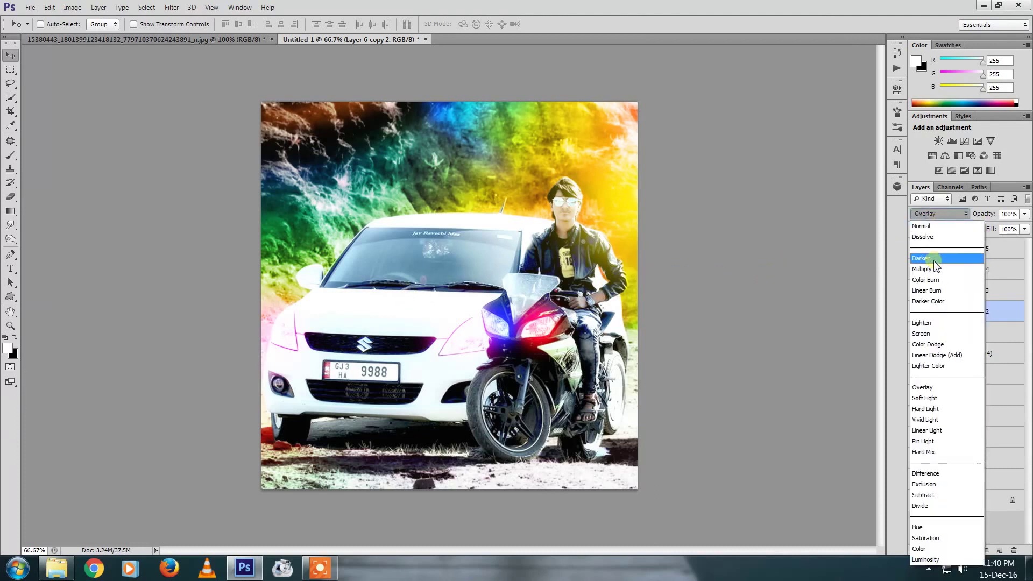
left_click(927, 279)
left_click(953, 215)
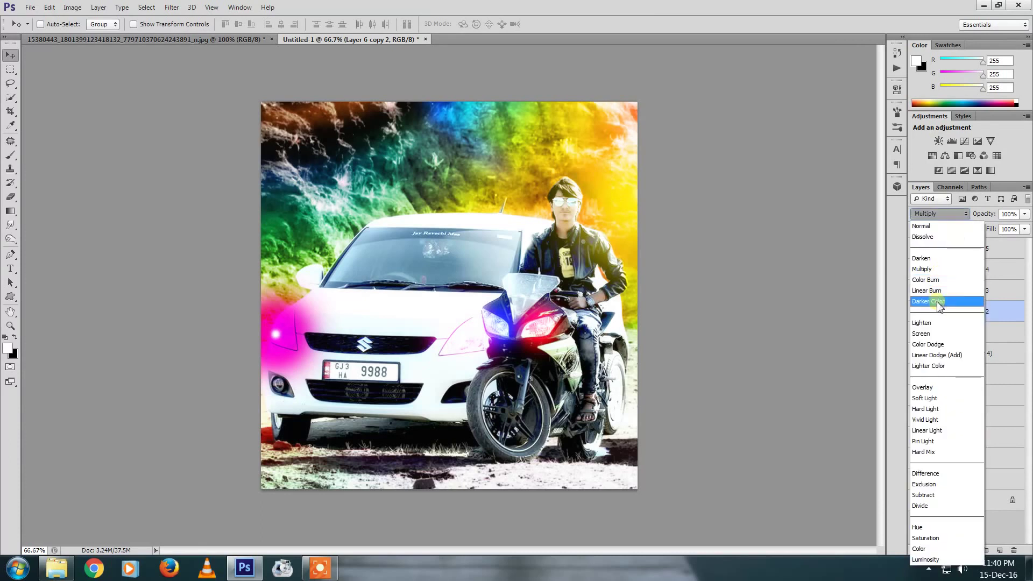
left_click(933, 387)
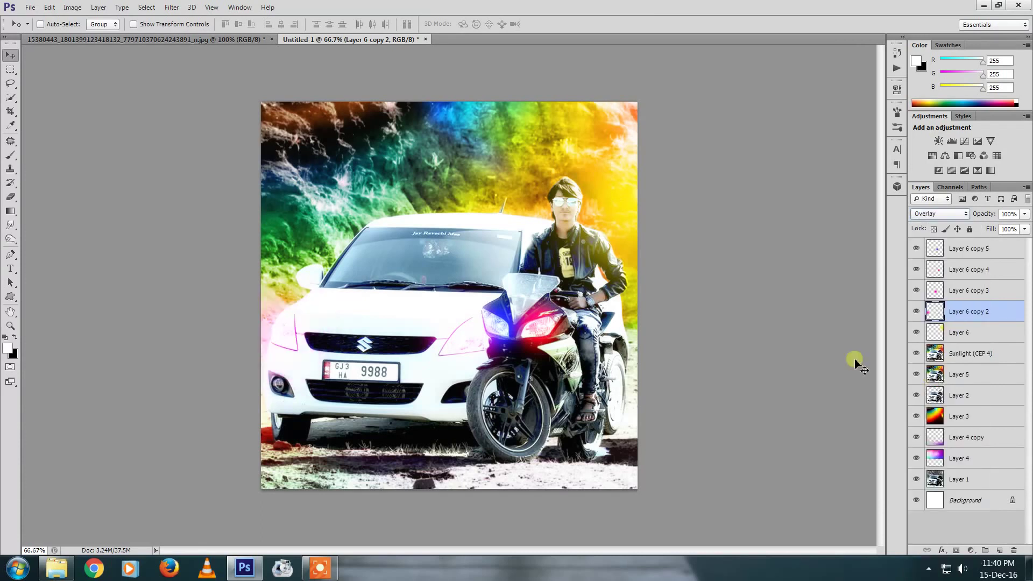
mouse_move(499, 288)
left_mouse_down()
mouse_move(588, 271)
mouse_move(544, 285)
left_mouse_up()
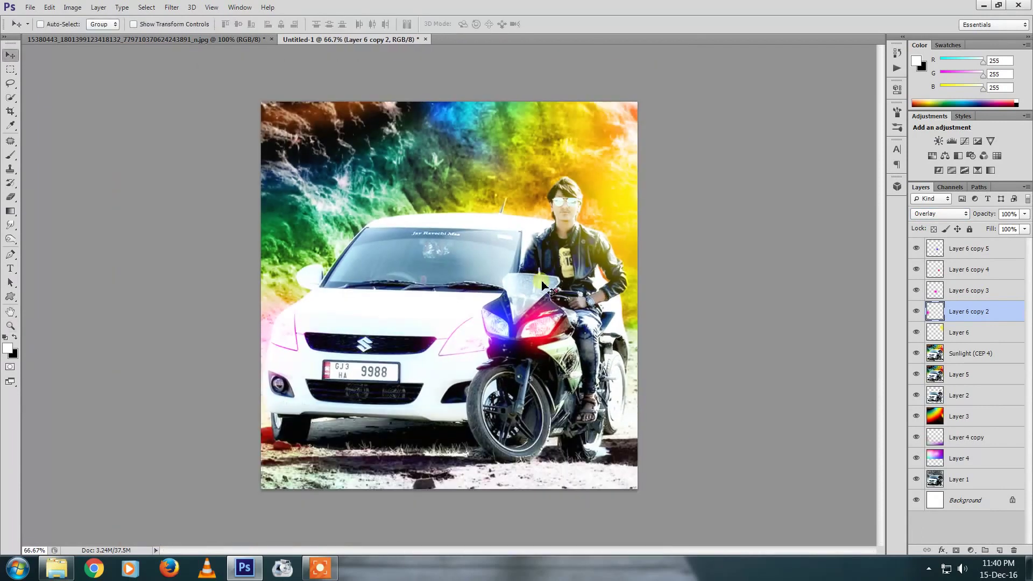
Select the Layer 6 copy 4 headlight glow and shrink it slightly
right_click(546, 326)
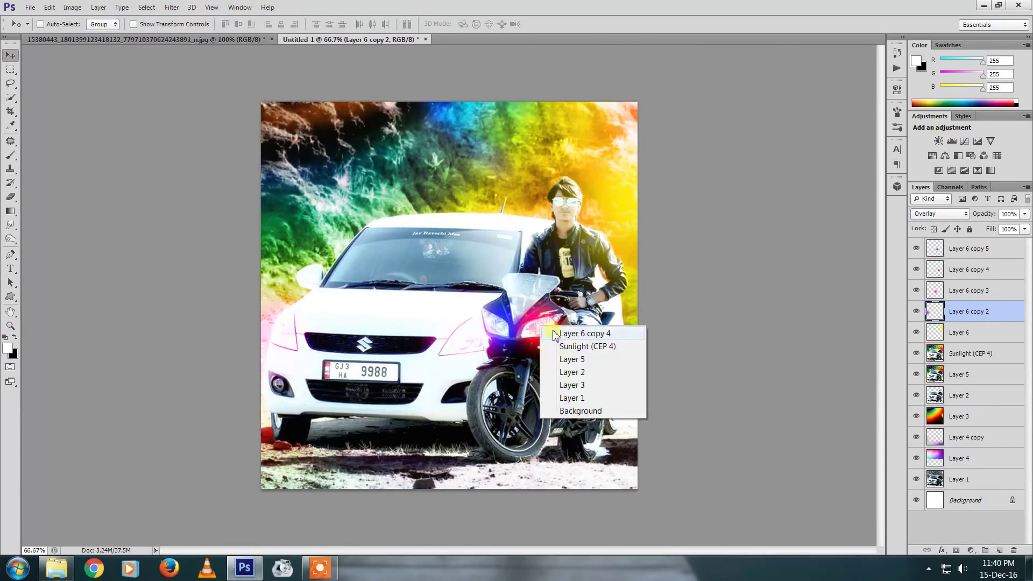
left_click(563, 334)
key("ctrl+t")
left_click_drag(584, 293, 570, 304)
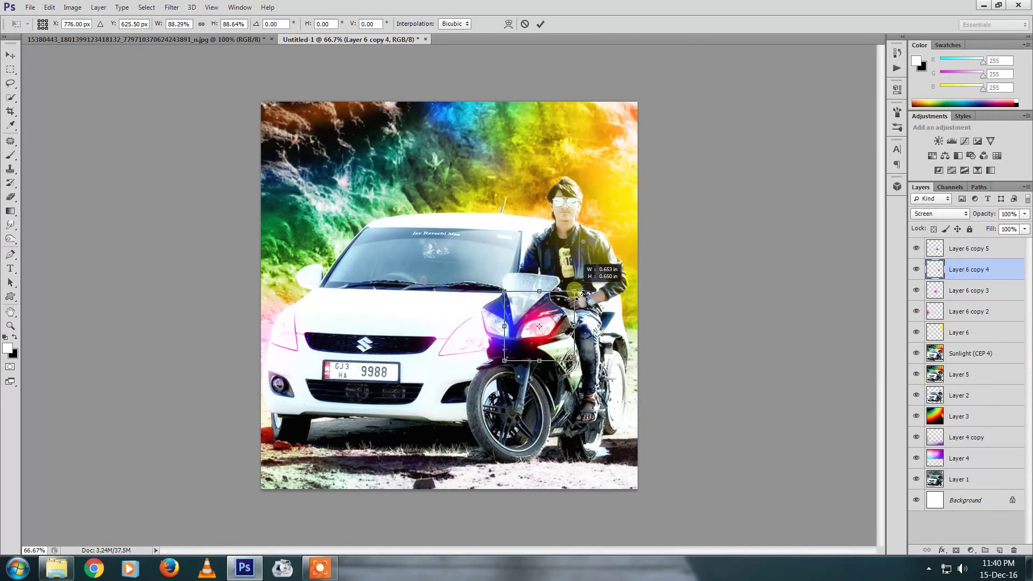
key("Return")
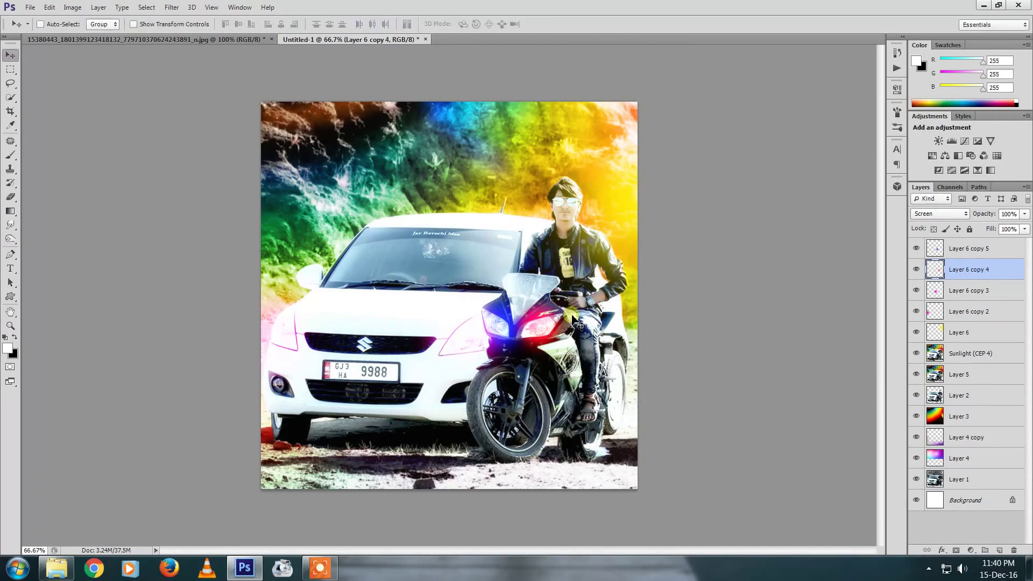
Duplicate the headlight glow as Layer 6 copy 6, enlarge it, and view the picture full screen
key("ctrl+j")
key("ctrl+t")
mouse_move(575, 293)
left_mouse_down()
mouse_move(621, 257)
mouse_move(568, 280)
mouse_move(571, 308)
mouse_move(591, 280)
mouse_move(570, 314)
mouse_move(555, 305)
left_mouse_up()
key("Return")
key("ctrl+t")
key("Return")
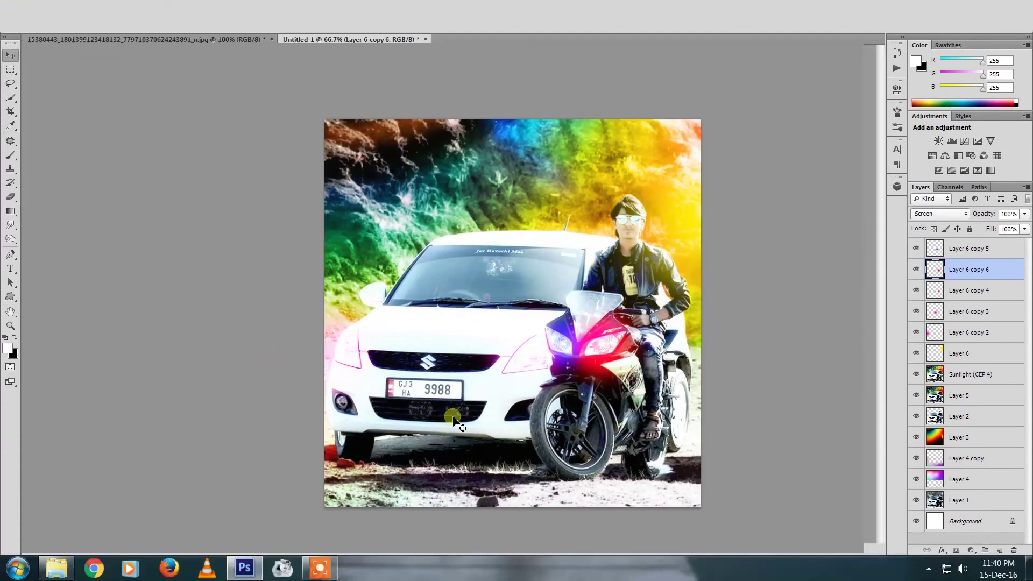
key("f")
key("f")
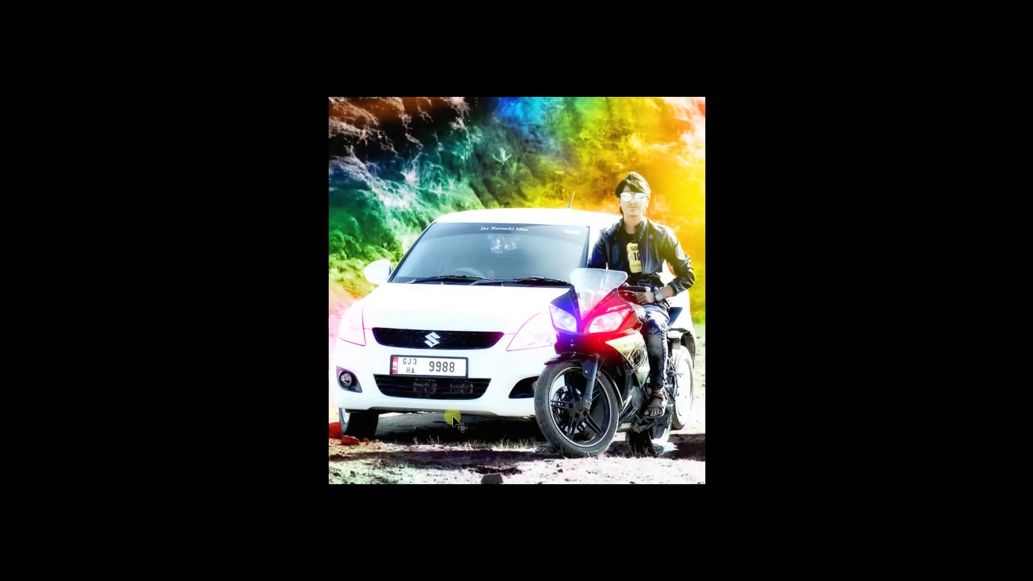
key("ctrl+0")
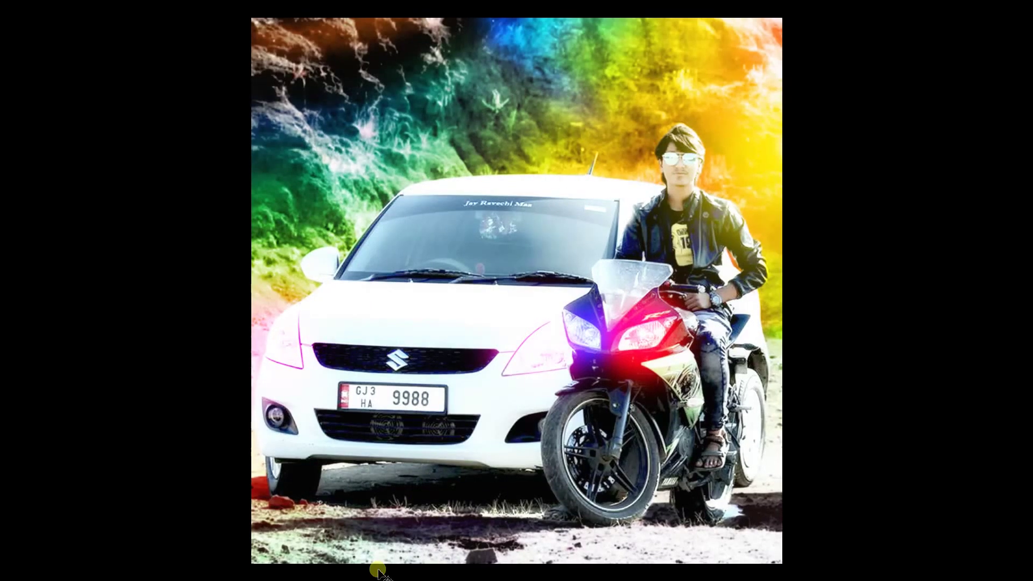